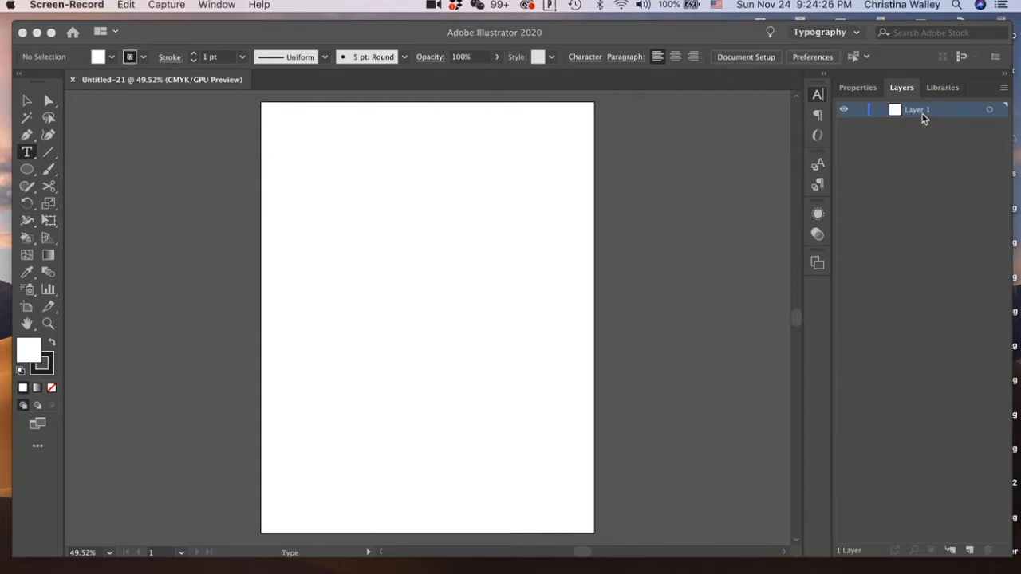
# Collapse the open Character panel and add a new layer above Layer 1.
pyautogui.click(929, 162)
pyautogui.click(914, 165)
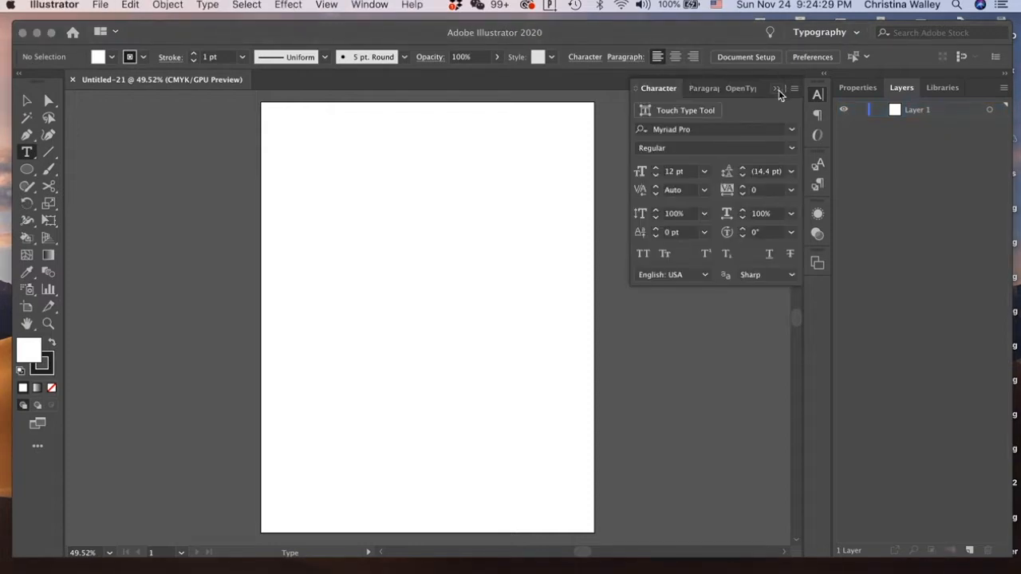
pyautogui.click(777, 90)
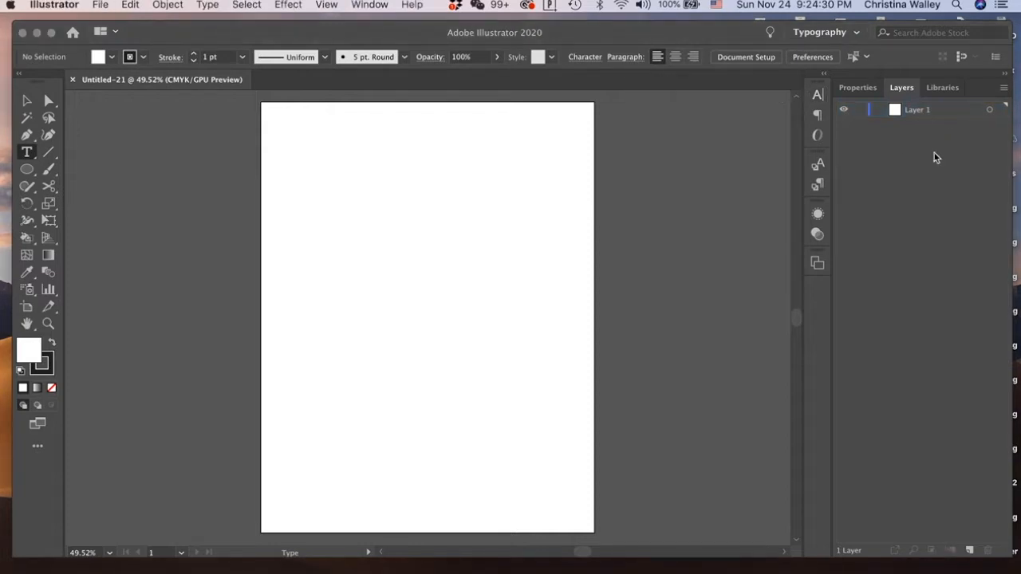
pyautogui.click(916, 116)
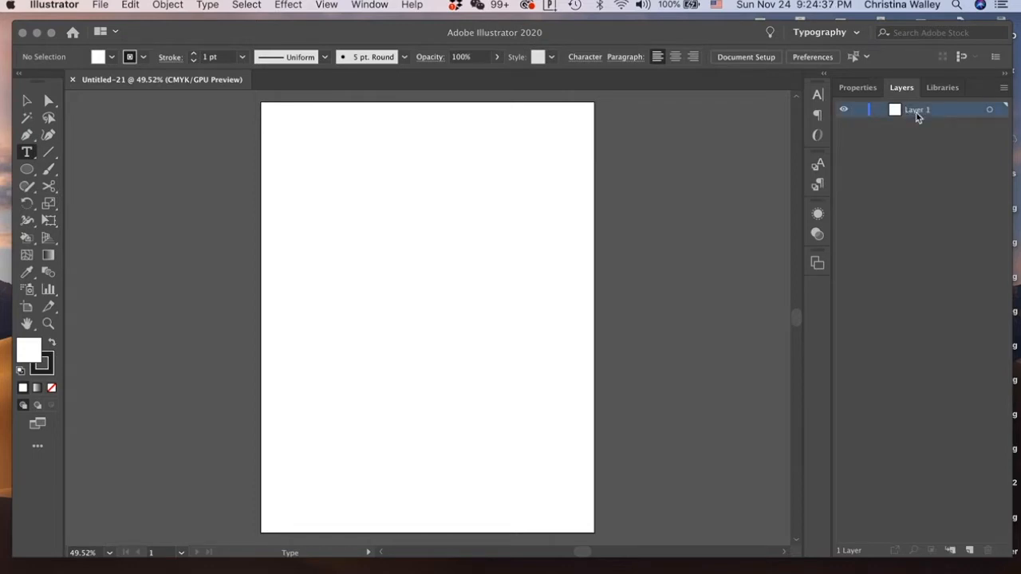
pyautogui.click(970, 551)
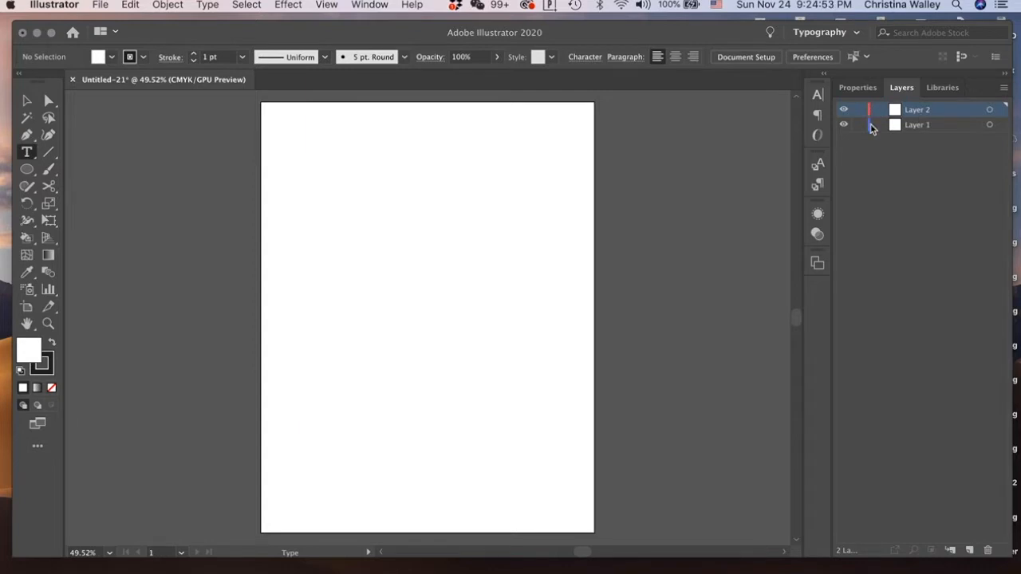
# Look at the inline renaming and the layer options of Layer 2, leaving them without changes.
pyautogui.doubleClick(921, 113)
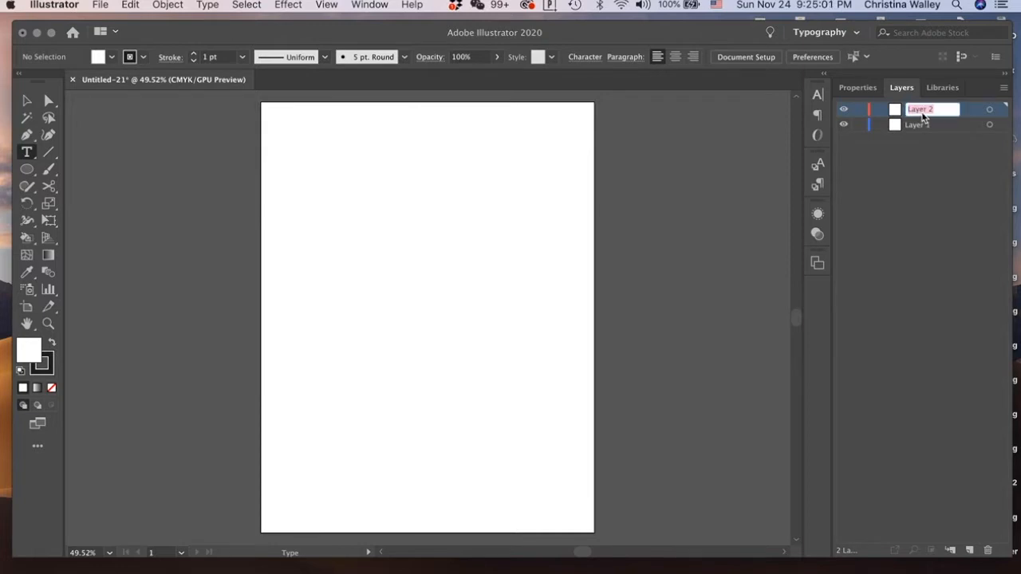
pyautogui.click(978, 116)
pyautogui.doubleClick(978, 117)
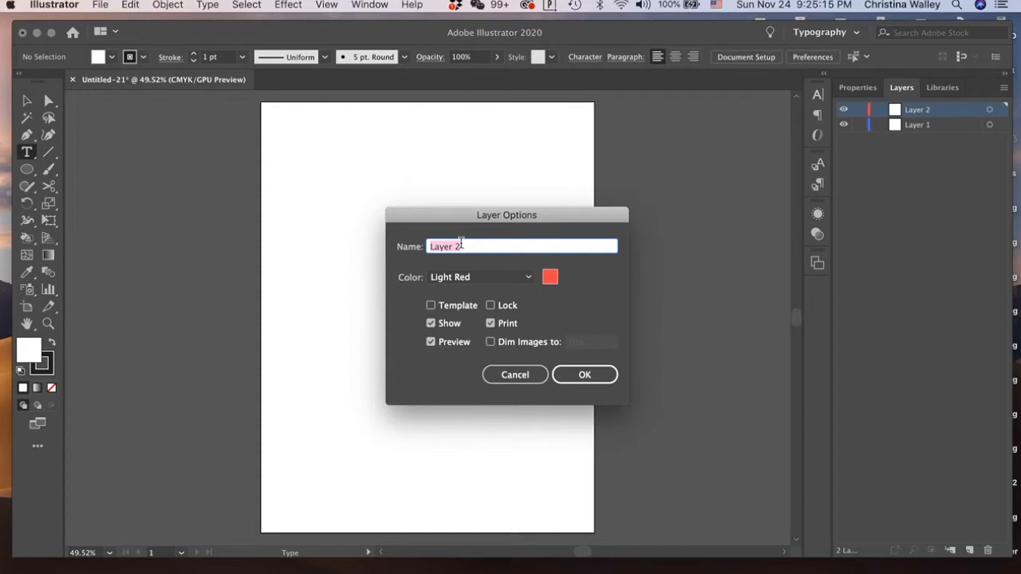
pyautogui.click(514, 378)
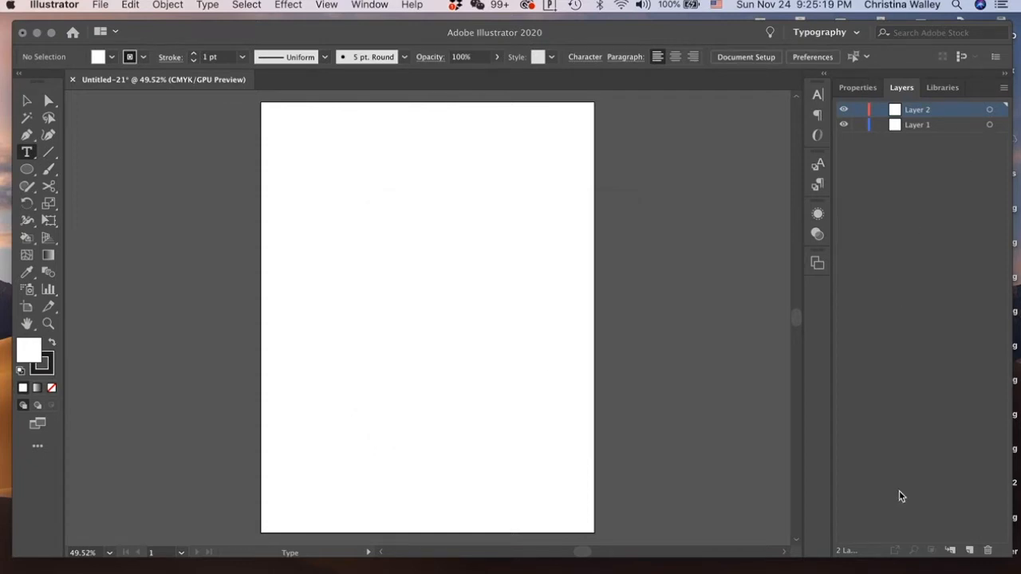
# Add five sublayers inside Layer 2, each nested within the previous one.
pyautogui.click(950, 551)
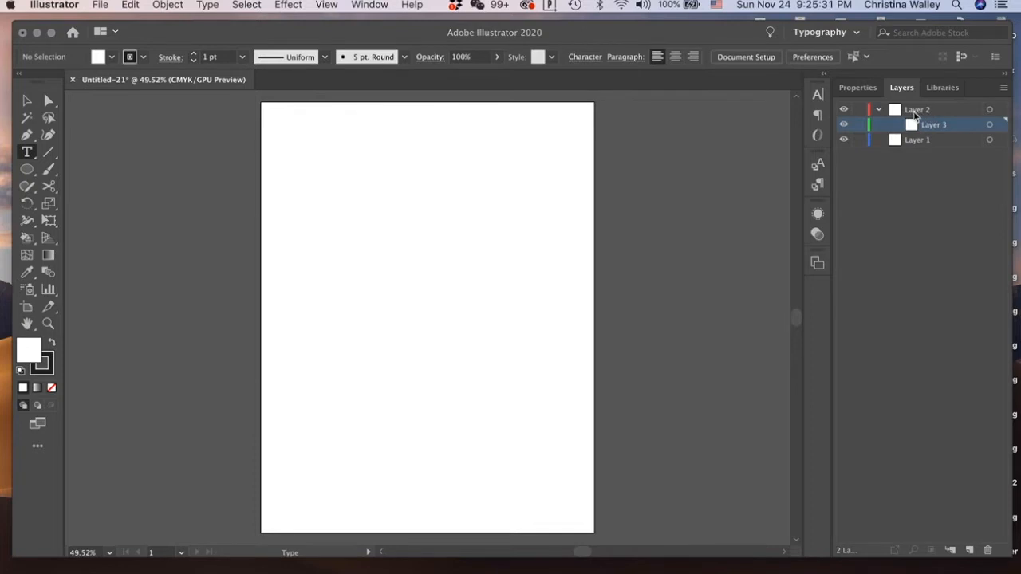
pyautogui.click(950, 551)
pyautogui.click(950, 550)
pyautogui.click(950, 550)
pyautogui.click(950, 550)
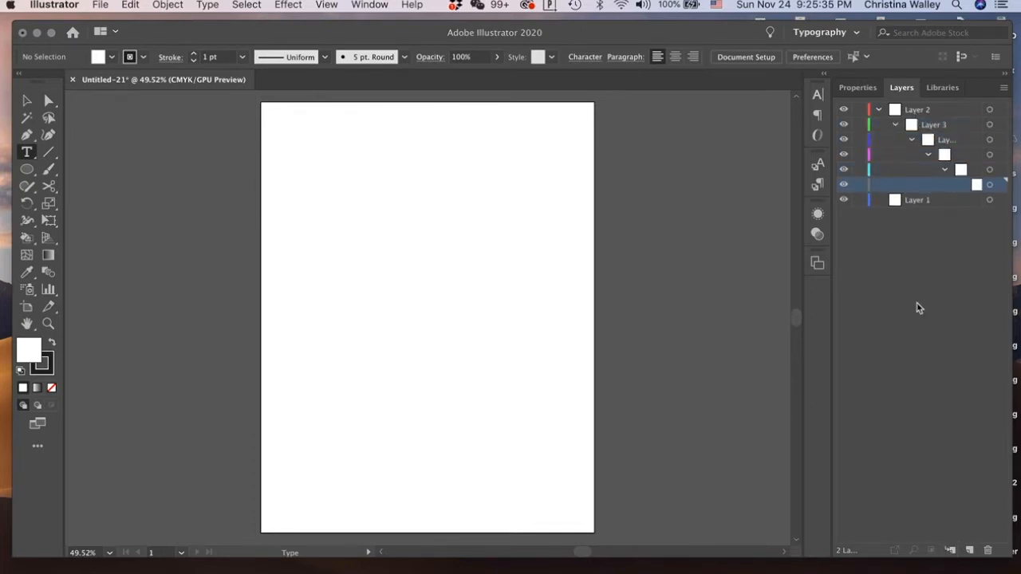
# Delete Layer 3 together with its nested sublayers, and delete Layer 2.
pyautogui.click(914, 112)
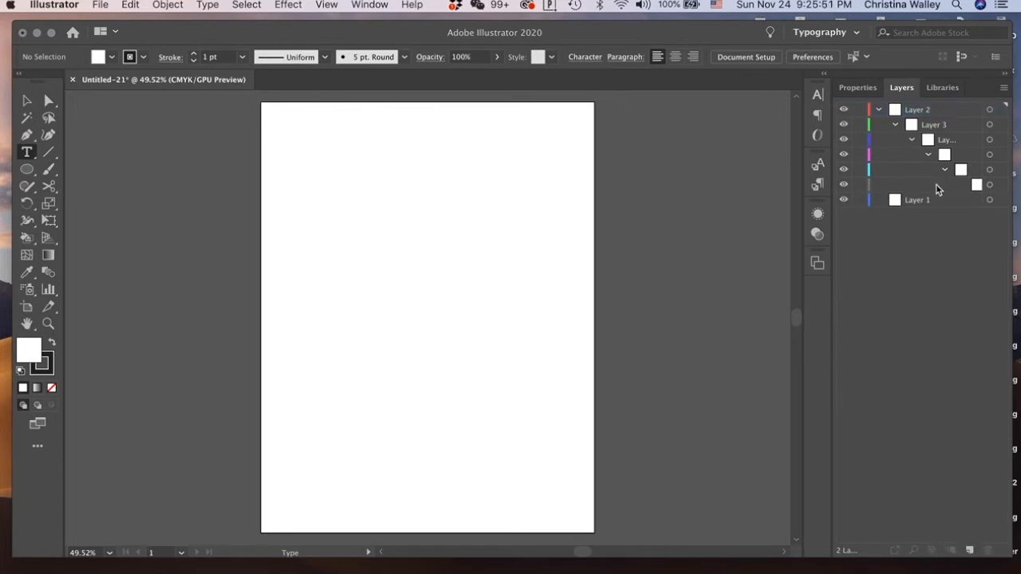
pyautogui.click(931, 125)
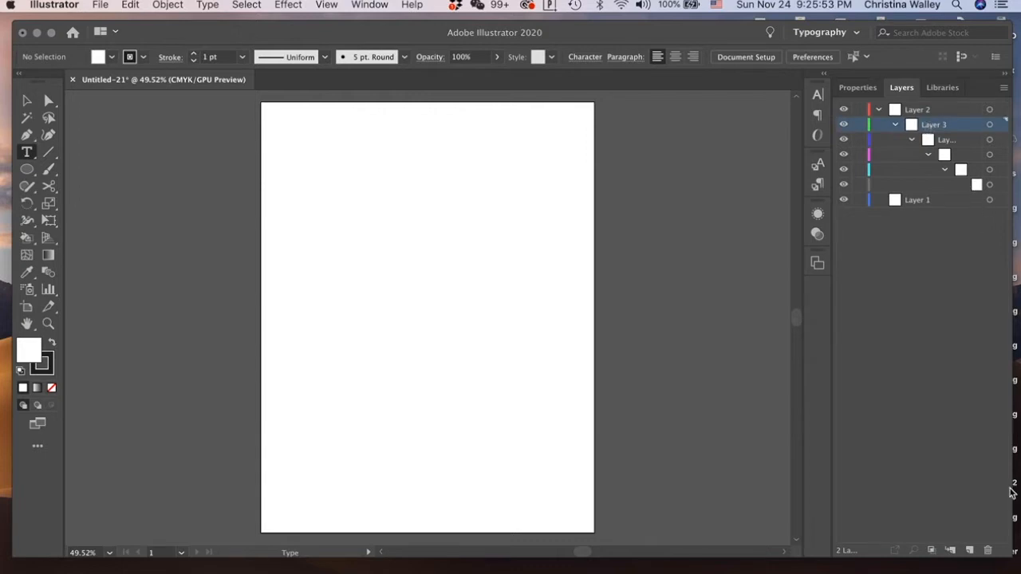
pyautogui.click(950, 144)
pyautogui.click(948, 126)
pyautogui.click(987, 550)
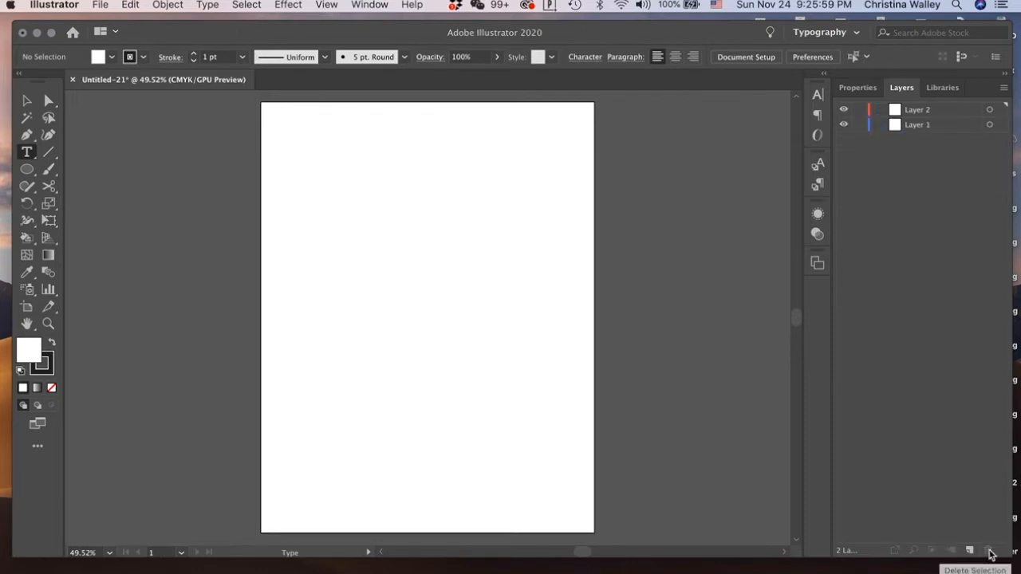
pyautogui.click(923, 112)
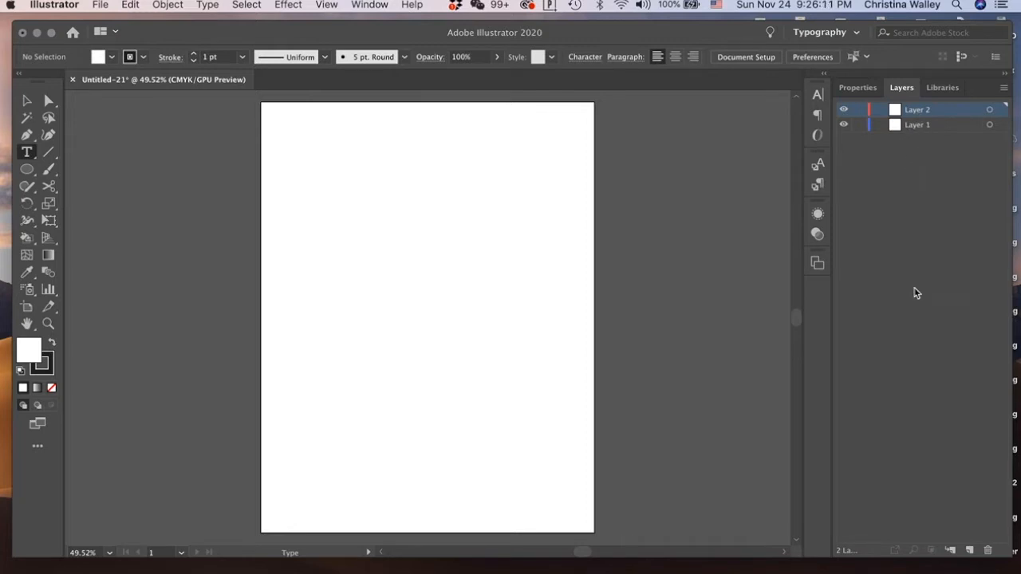
pyautogui.click(988, 552)
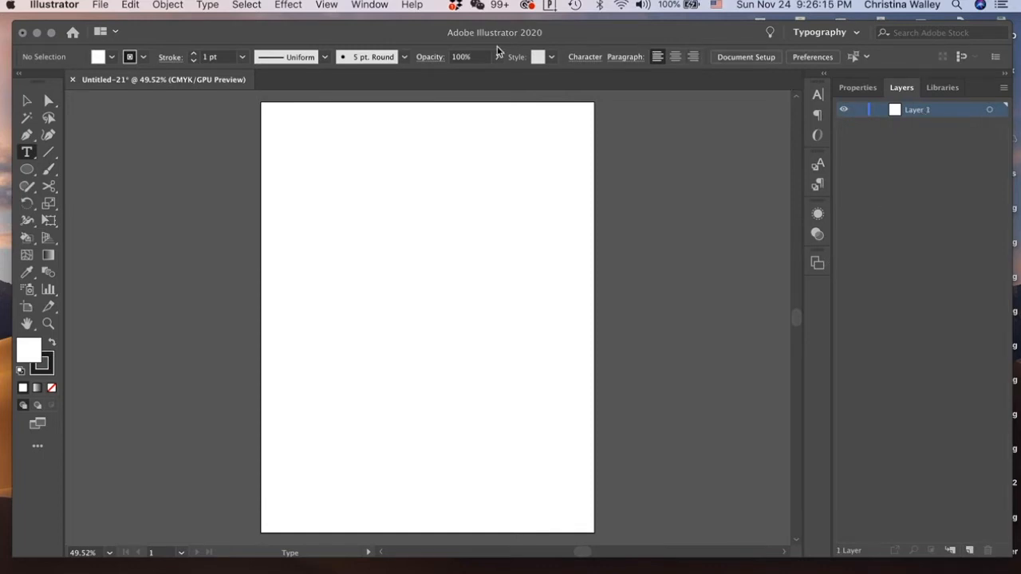
# Check which workspace is active and look through the Character, Paragraph, OpenType and Character Styles options.
pyautogui.click(356, 5)
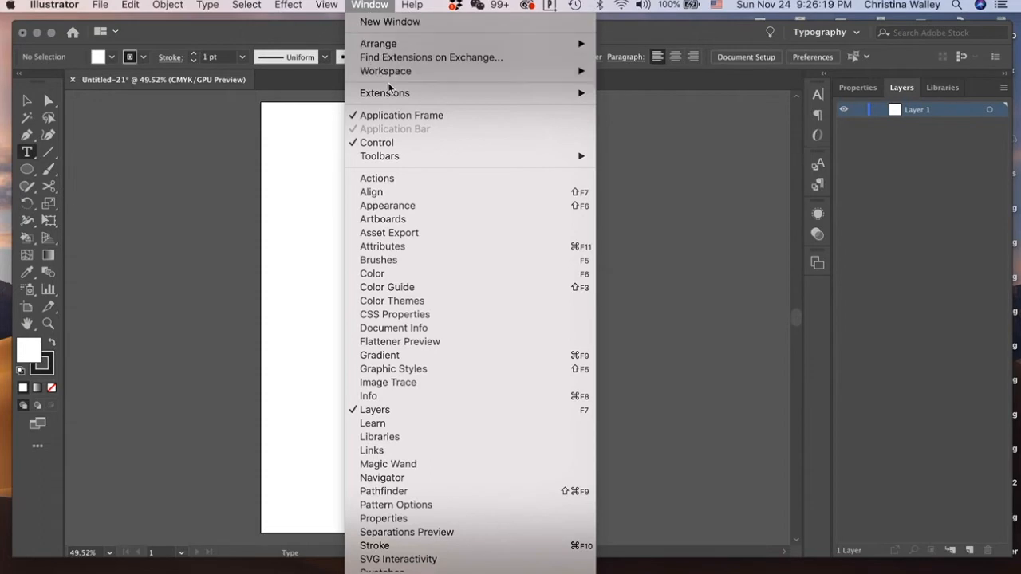
pyautogui.moveTo(390, 72)
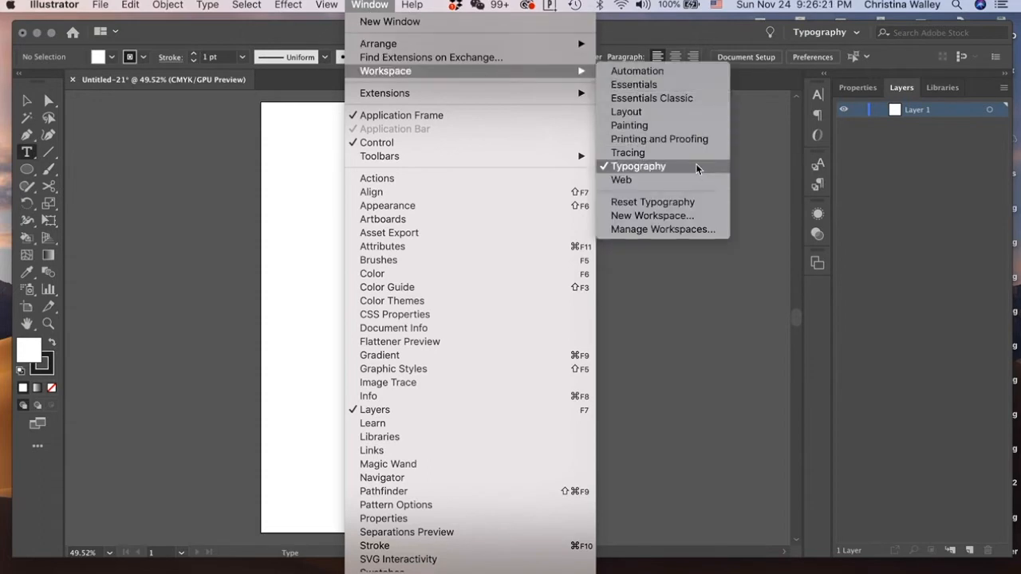
pyautogui.click(751, 163)
pyautogui.click(818, 96)
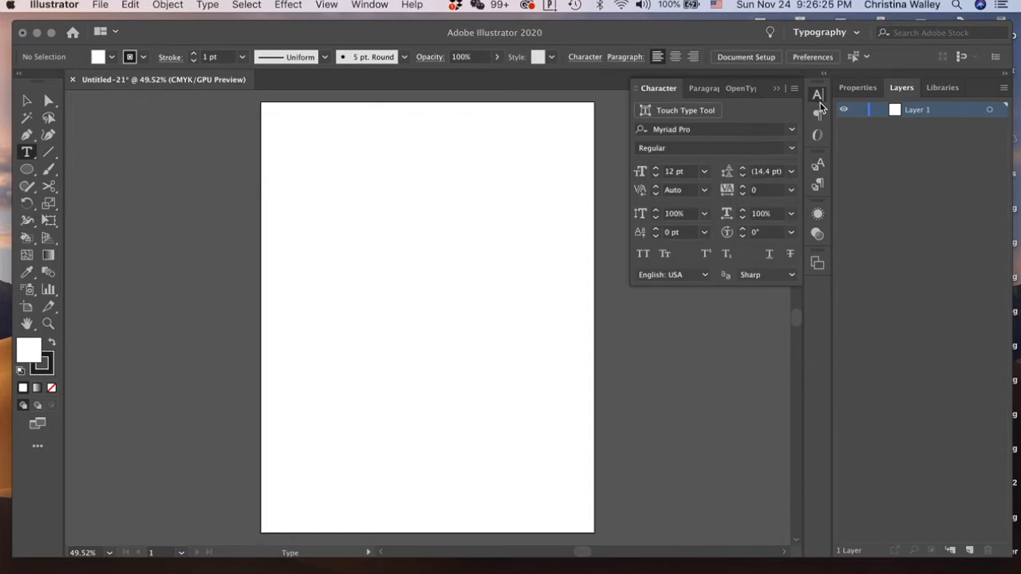
pyautogui.click(818, 115)
pyautogui.click(818, 137)
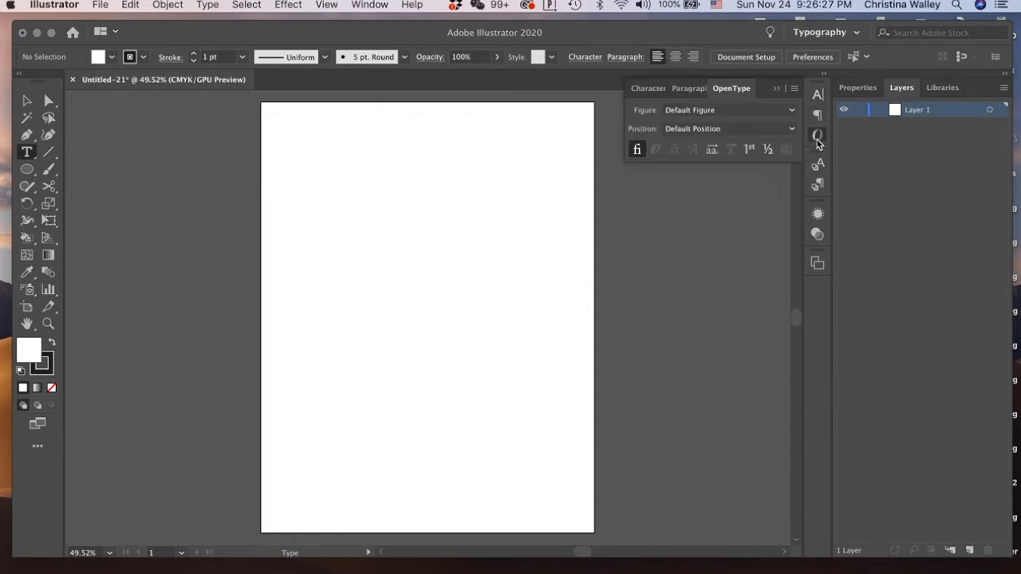
pyautogui.click(819, 168)
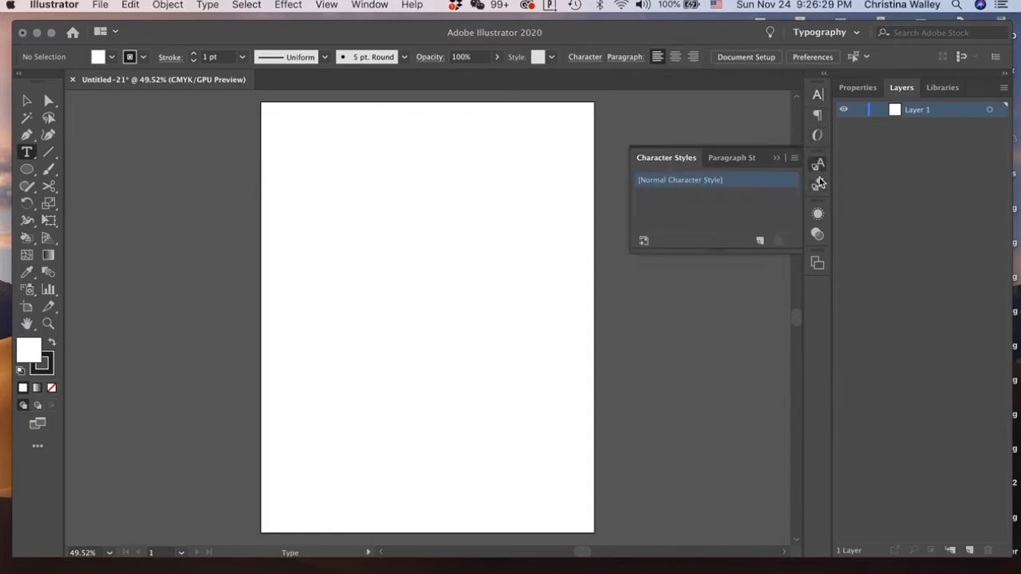
# Place the placeholder text Lorem ipsum near the top of the artboard and set its font size to 69 pt.
pyautogui.click(817, 97)
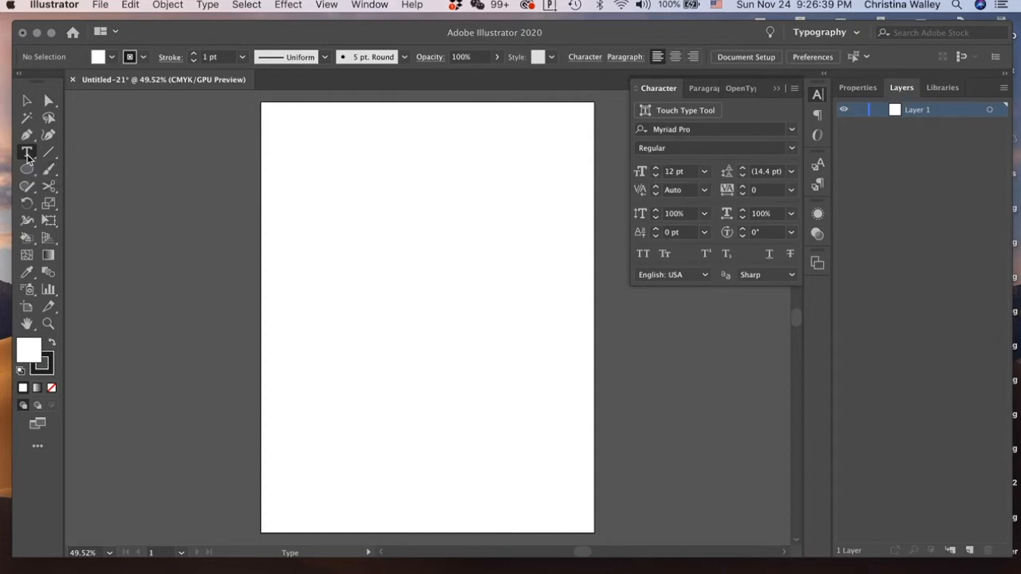
pyautogui.click(295, 156)
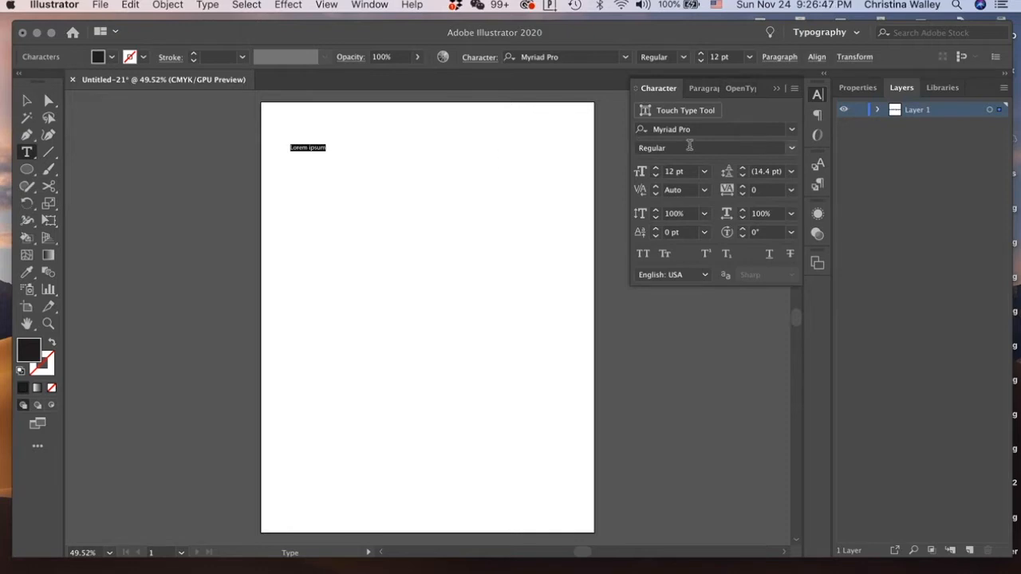
pyautogui.click(655, 169)
pyautogui.click(655, 169)
pyautogui.click(655, 169)
pyautogui.click(655, 169)
pyautogui.click(656, 169)
pyautogui.click(656, 169)
pyautogui.click(656, 169)
pyautogui.click(656, 170)
pyautogui.click(655, 170)
pyautogui.click(655, 170)
pyautogui.click(656, 170)
pyautogui.click(656, 170)
pyautogui.click(656, 170)
pyautogui.click(656, 170)
pyautogui.click(656, 169)
pyautogui.click(656, 171)
pyautogui.click(655, 171)
pyautogui.click(655, 171)
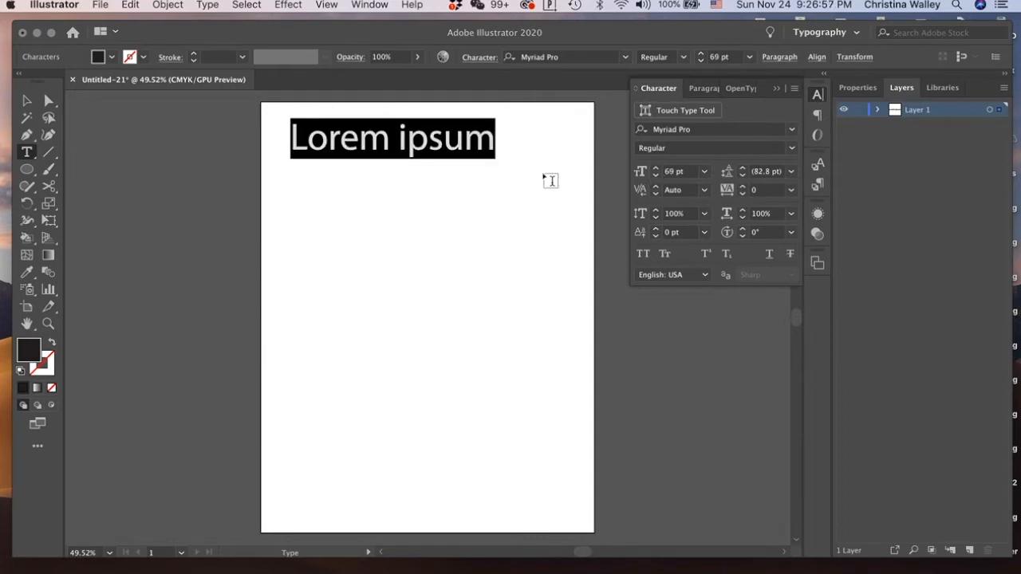
# Move the Lorem ipsum text down and toward the horizontal centre of the artboard.
pyautogui.click(27, 103)
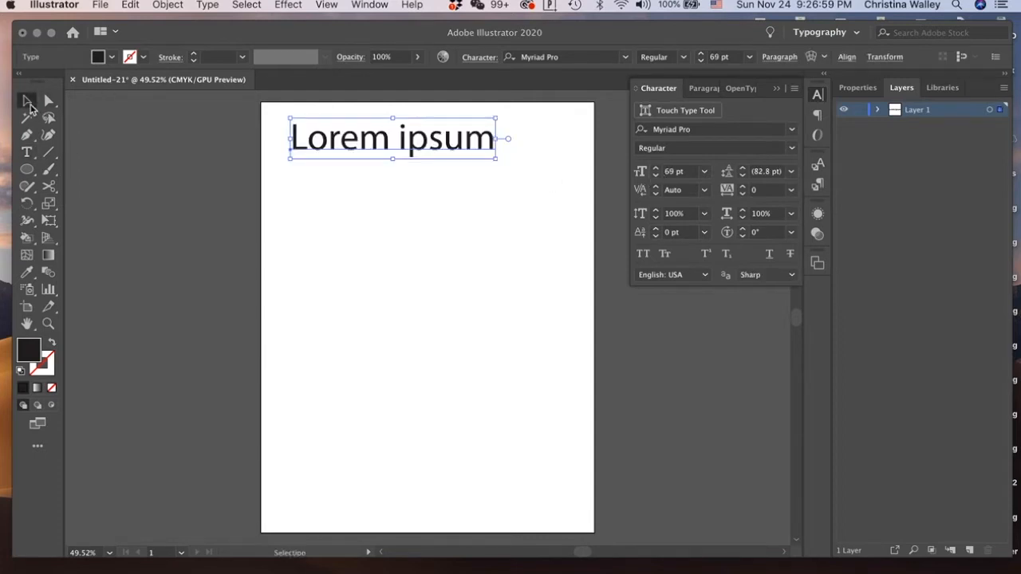
pyautogui.moveTo(345, 153); pyautogui.dragTo(376, 241)
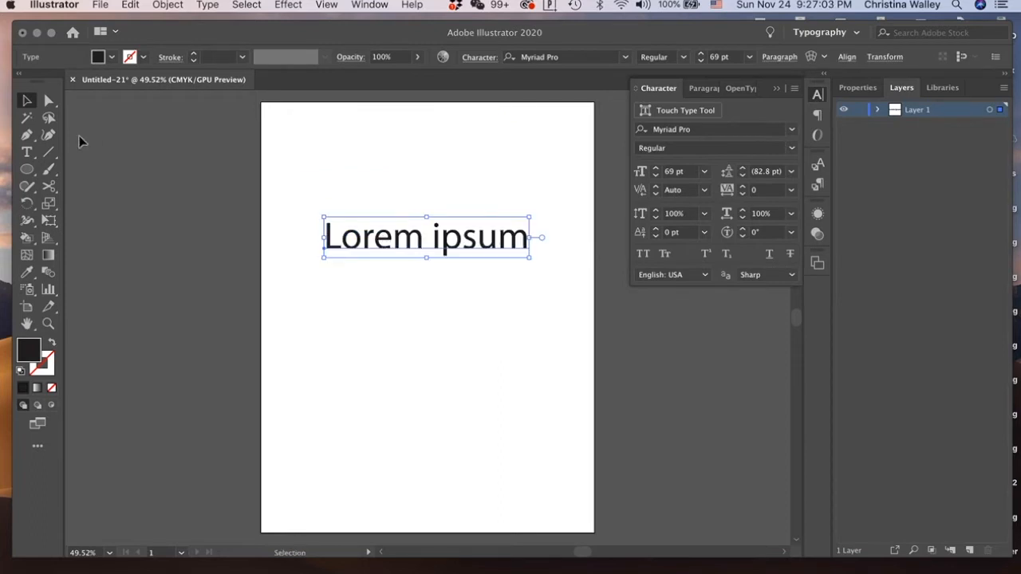
# Select the whole Lorem ipsum text, try Optical kerning, and set the kerning to Metrics - Roman Only.
pyautogui.click(27, 151)
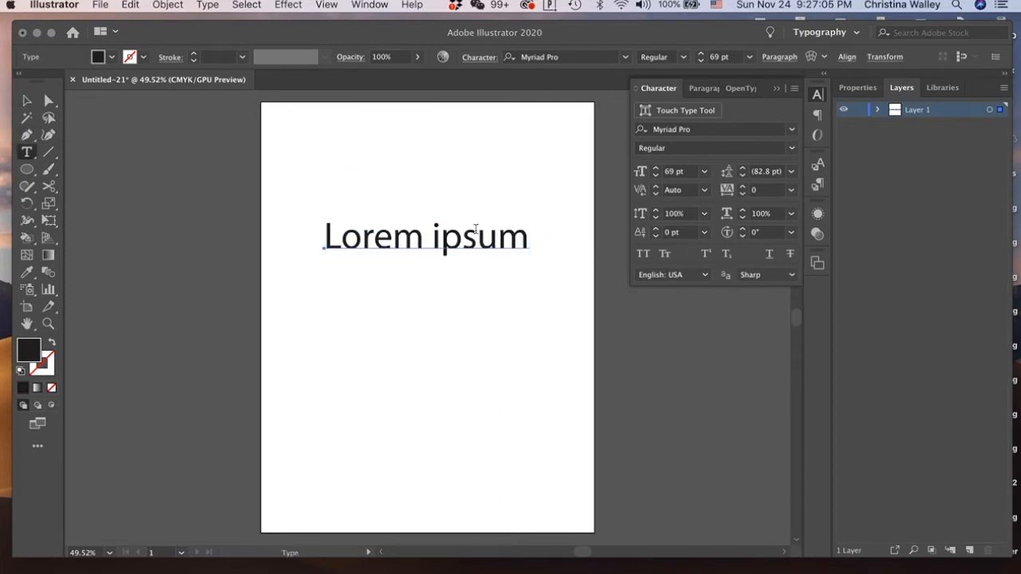
pyautogui.click(523, 239)
pyautogui.hotkey('shift', 'Left')
pyautogui.hotkey('shift', 'Left')
pyautogui.hotkey('shift', 'Left')
pyautogui.hotkey('shift', 'Left')
pyautogui.hotkey('shift', 'Left')
pyautogui.hotkey('shift', 'Left')
pyautogui.hotkey('shift', 'Left')
pyautogui.hotkey('shift', 'Left')
pyautogui.hotkey('shift', 'Left')
pyautogui.hotkey('shift', 'Left')
pyautogui.hotkey('shift', 'Left')
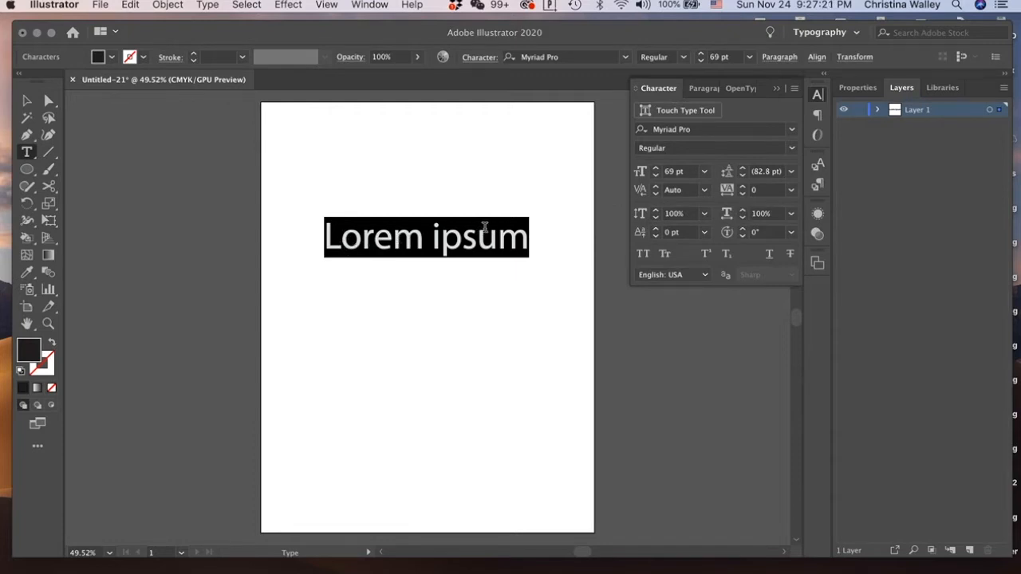
pyautogui.click(705, 195)
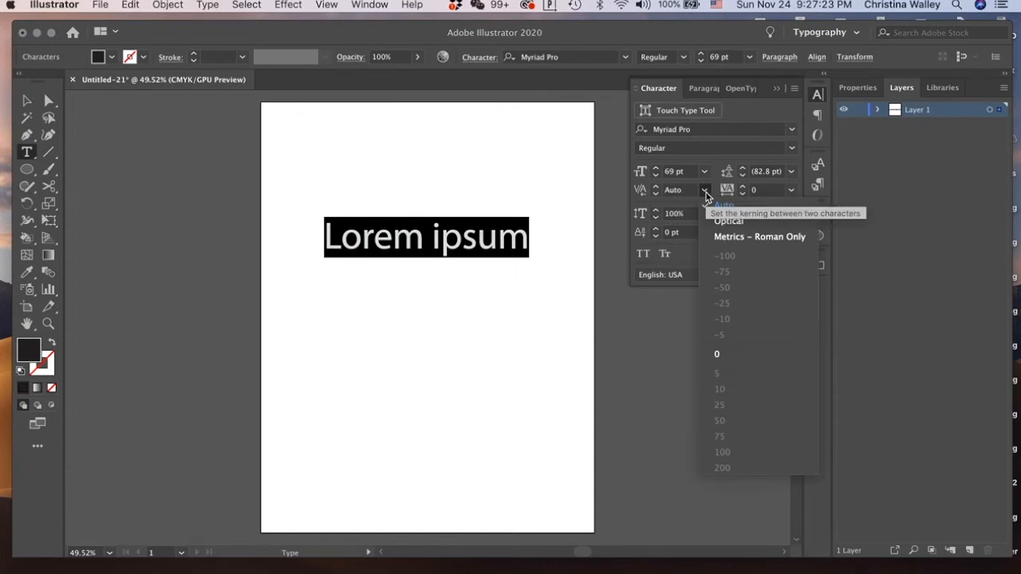
pyautogui.click(722, 222)
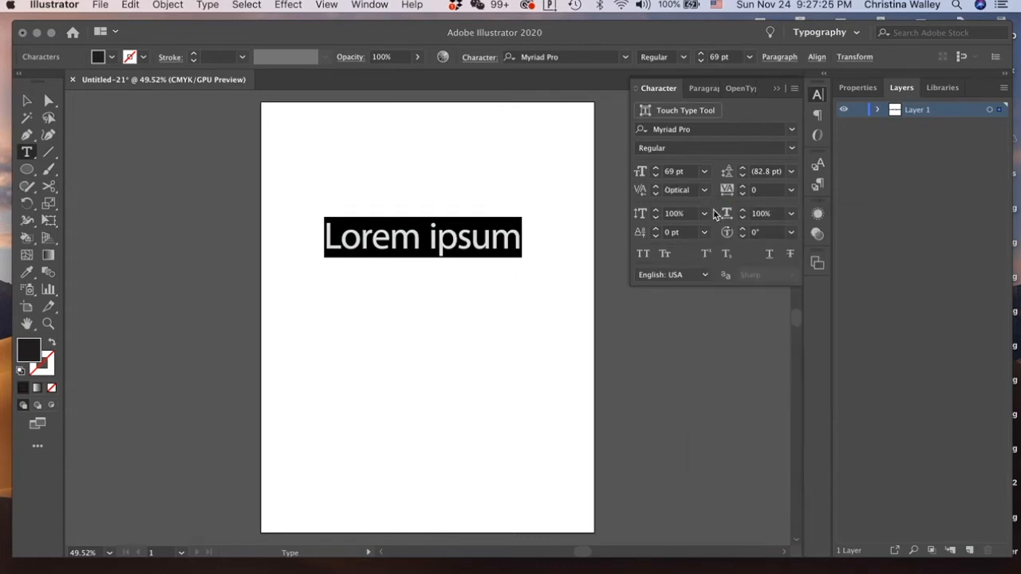
pyautogui.click(705, 191)
pyautogui.click(722, 236)
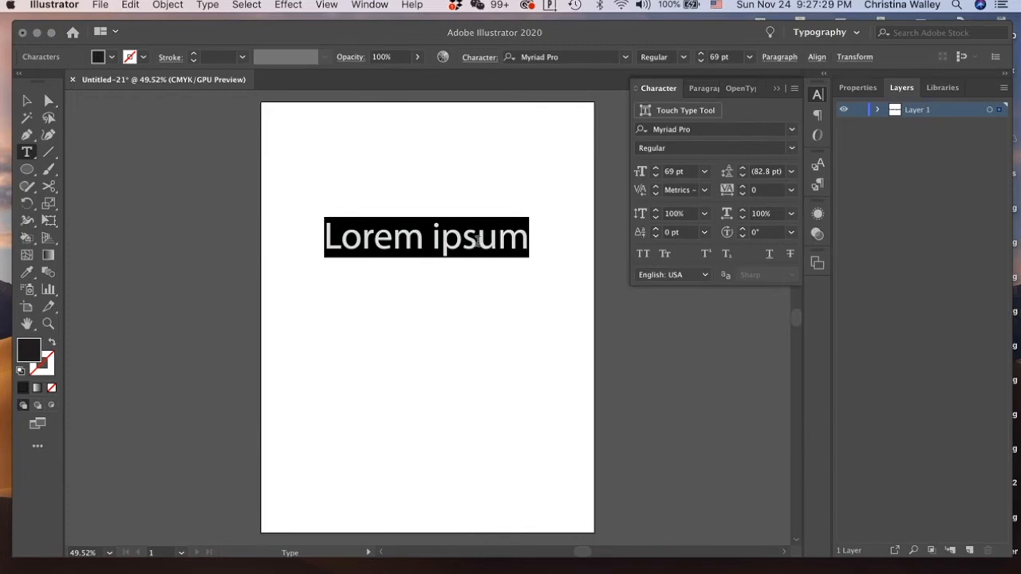
pyautogui.click(705, 193)
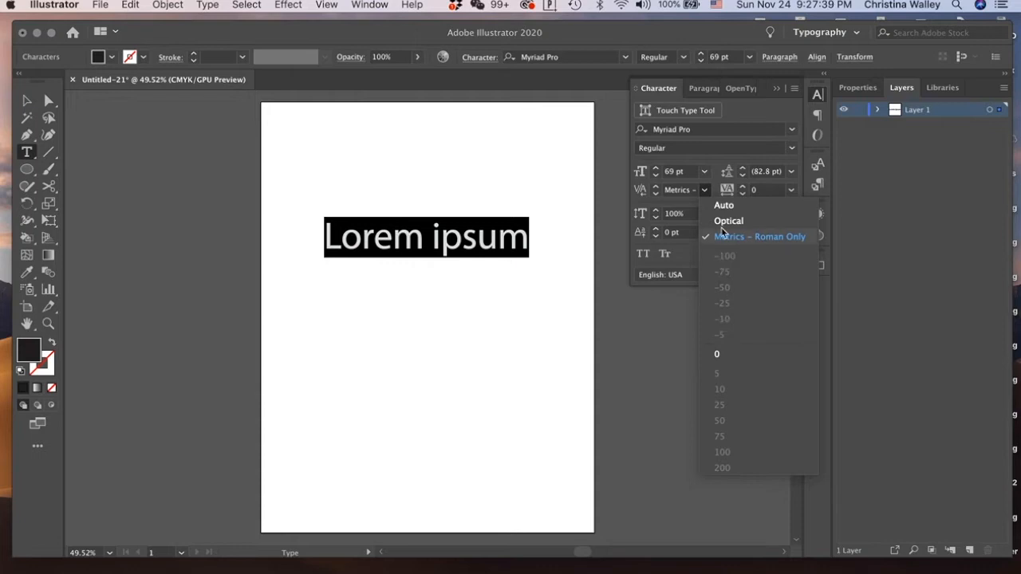
pyautogui.click(636, 204)
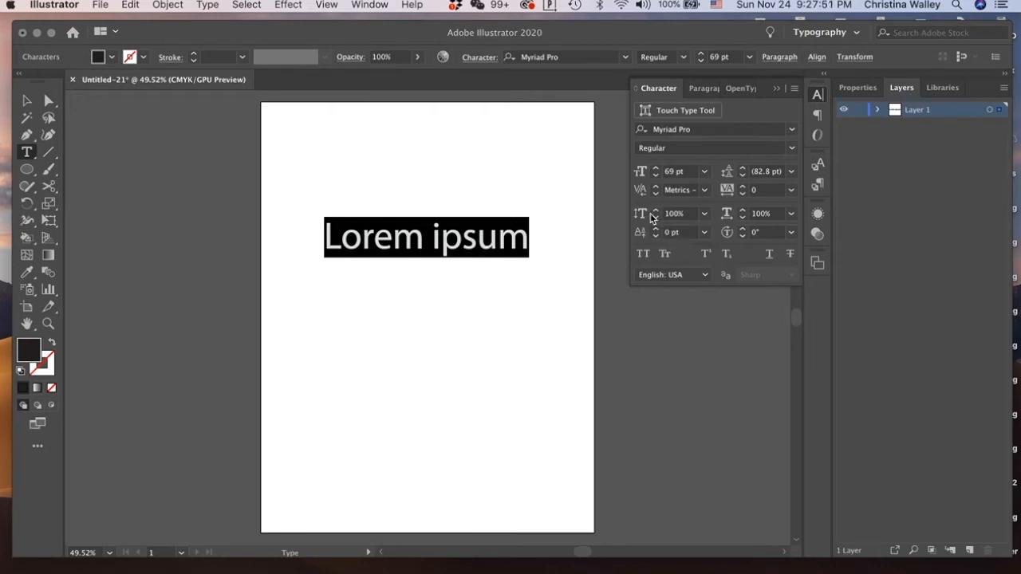
# Try a smaller vertical scale on the selected Lorem ipsum text and set it to 106%.
pyautogui.click(655, 218)
pyautogui.click(655, 218)
pyautogui.click(654, 218)
pyautogui.click(654, 218)
pyautogui.click(655, 218)
pyautogui.click(655, 218)
pyautogui.click(655, 218)
pyautogui.click(655, 211)
pyautogui.click(654, 210)
pyautogui.click(655, 211)
pyautogui.click(655, 210)
pyautogui.click(655, 211)
pyautogui.click(655, 210)
pyautogui.click(655, 211)
pyautogui.click(655, 210)
pyautogui.click(655, 211)
pyautogui.click(654, 210)
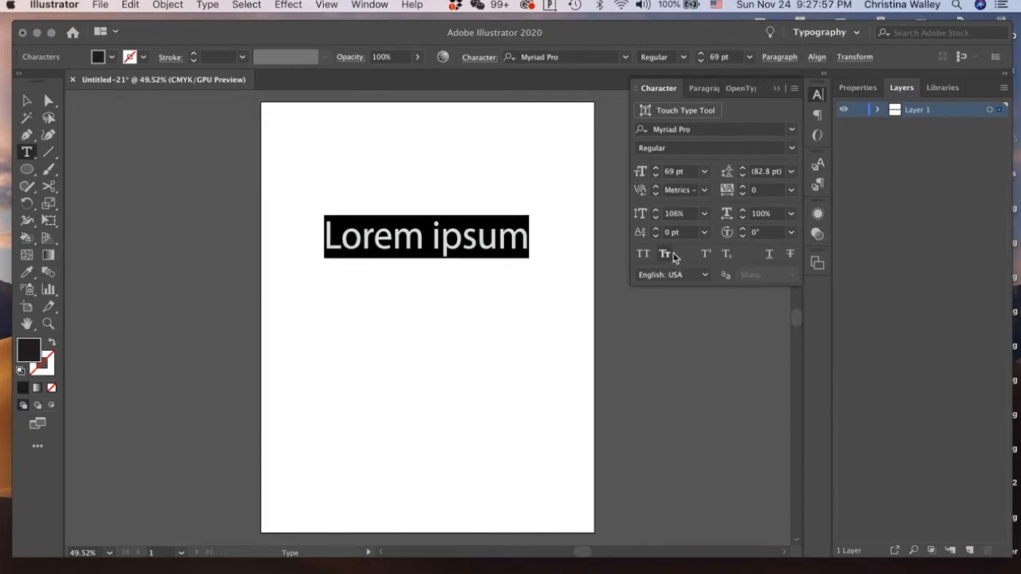
# Raise the baseline shift of the selected Lorem ipsum text to 4 pt.
pyautogui.click(655, 228)
pyautogui.click(655, 229)
pyautogui.click(655, 229)
pyautogui.click(655, 228)
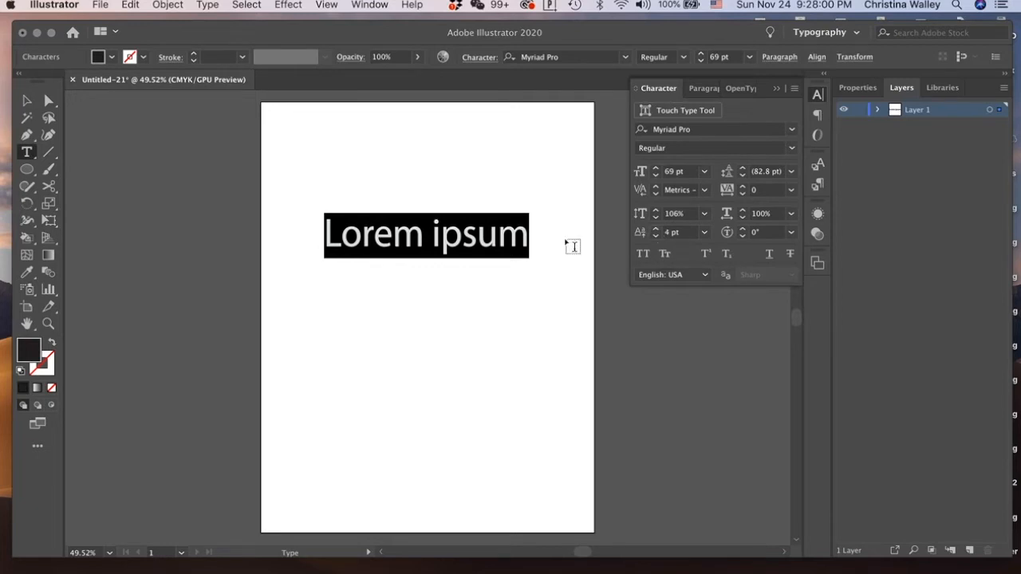
# Select the letters "sum" at the end of the Lorem ipsum text and raise their baseline shift to 25 pt.
pyautogui.click(521, 231)
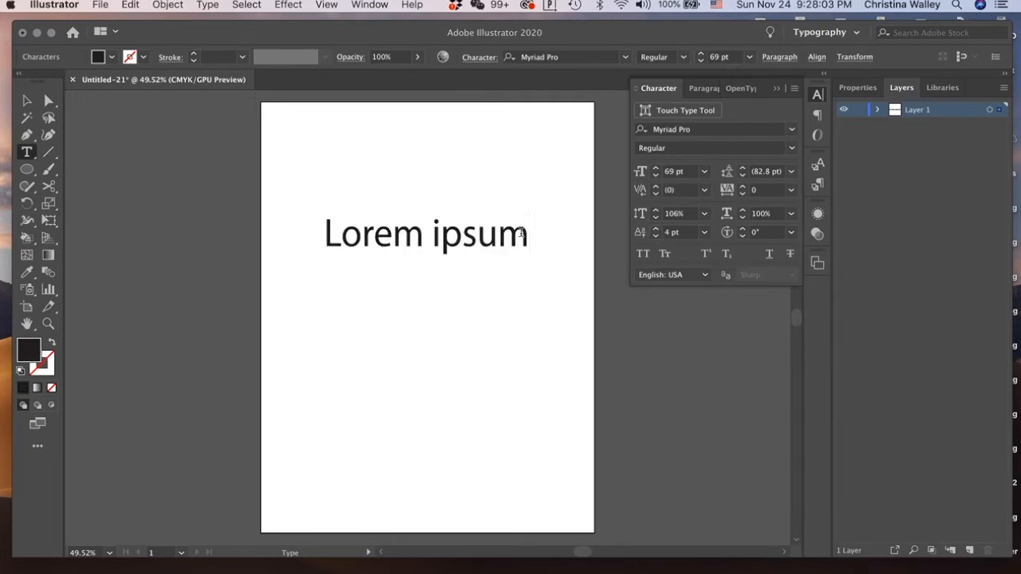
pyautogui.moveTo(521, 232); pyautogui.dragTo(463, 234)
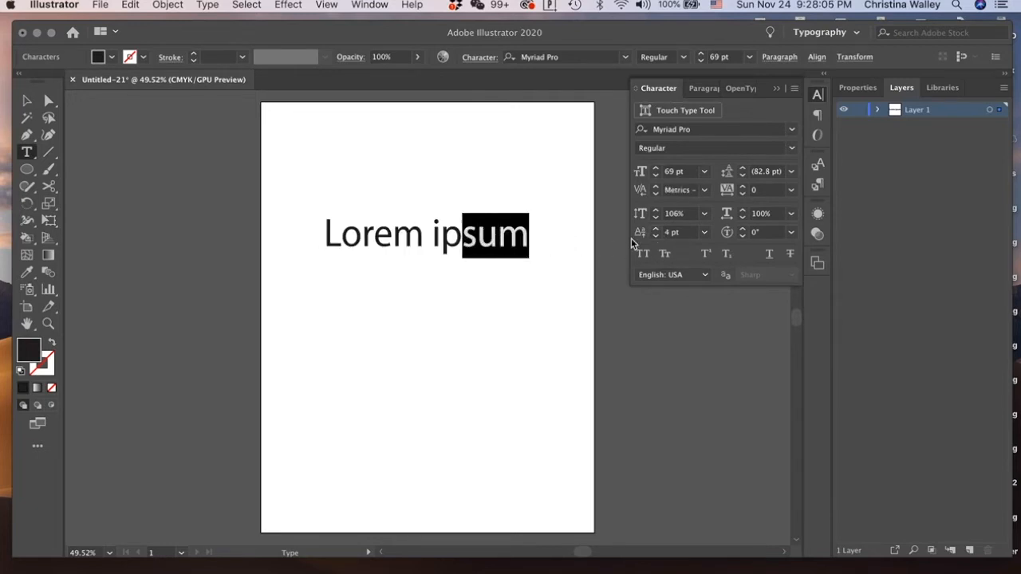
pyautogui.click(657, 230)
pyautogui.click(657, 230)
pyautogui.click(657, 230)
pyautogui.click(658, 230)
pyautogui.click(657, 229)
pyautogui.click(657, 230)
pyautogui.click(658, 230)
pyautogui.click(657, 230)
pyautogui.click(657, 229)
pyautogui.click(657, 230)
pyautogui.click(657, 230)
pyautogui.click(657, 230)
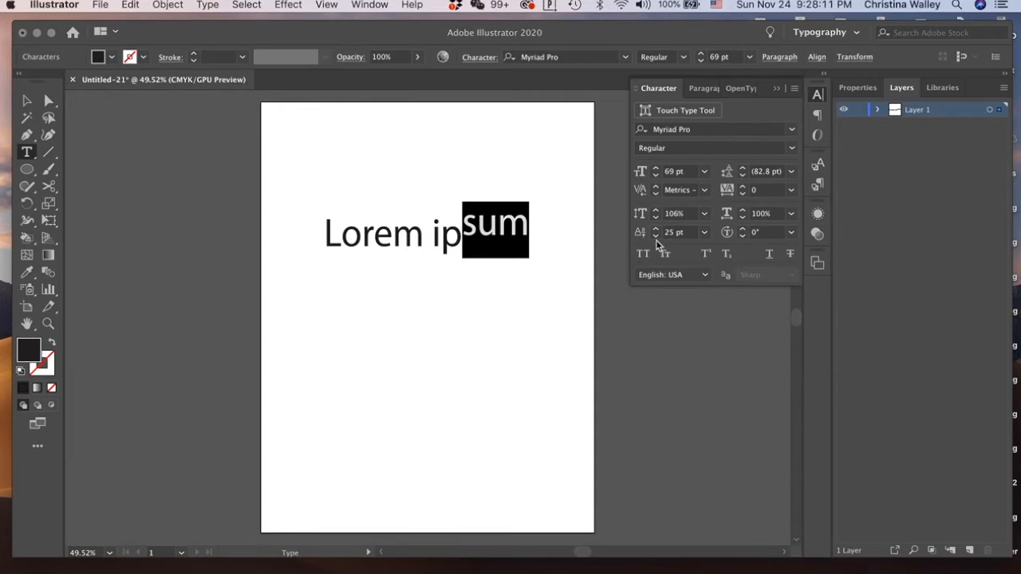
# Lower the baseline shift of the selected letters "sum", then bring it back up to 5 pt.
pyautogui.click(657, 235)
pyautogui.click(657, 235)
pyautogui.click(656, 234)
pyautogui.click(656, 234)
pyautogui.click(657, 236)
pyautogui.click(656, 235)
pyautogui.click(656, 235)
pyautogui.click(656, 236)
pyautogui.click(657, 235)
pyautogui.click(656, 235)
pyautogui.click(657, 235)
pyautogui.click(656, 235)
pyautogui.click(657, 235)
pyautogui.click(656, 235)
pyautogui.click(657, 235)
pyautogui.click(656, 236)
pyautogui.click(656, 235)
pyautogui.click(657, 235)
pyautogui.click(656, 235)
pyautogui.click(655, 229)
pyautogui.click(656, 229)
pyautogui.click(655, 229)
pyautogui.click(655, 229)
pyautogui.click(655, 229)
pyautogui.click(655, 228)
pyautogui.click(655, 229)
pyautogui.click(656, 229)
pyautogui.click(656, 229)
pyautogui.click(656, 229)
pyautogui.click(655, 229)
pyautogui.click(656, 229)
pyautogui.click(656, 229)
pyautogui.click(656, 228)
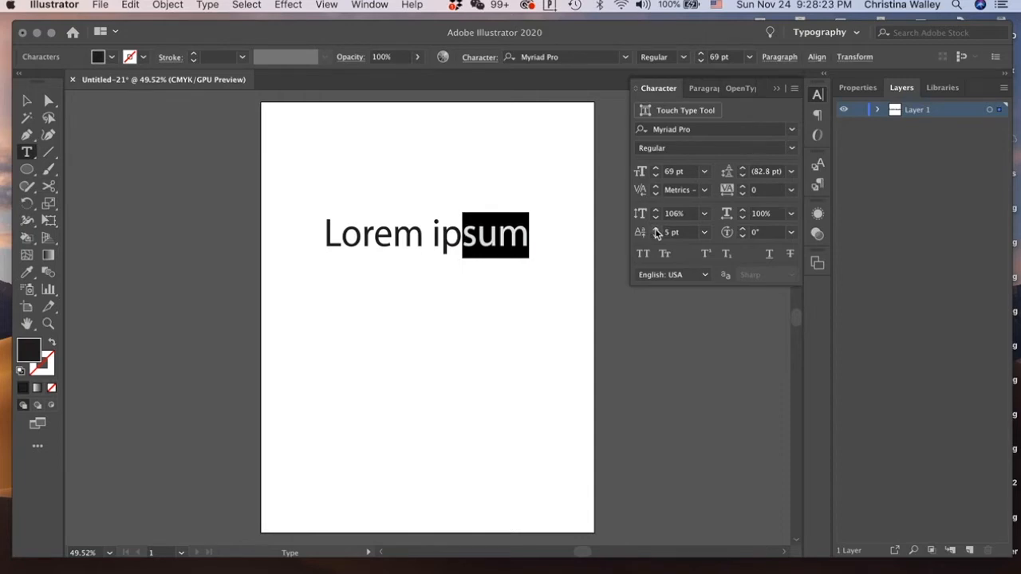
# Compare Superscript and Subscript on the selected letters "sum", ending with Superscript applied.
pyautogui.click(706, 255)
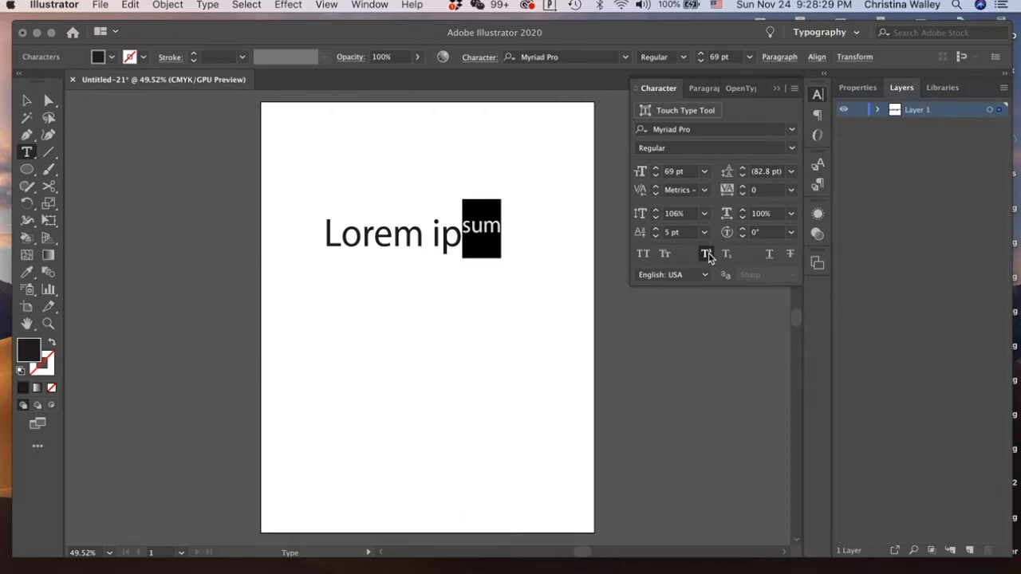
pyautogui.click(726, 256)
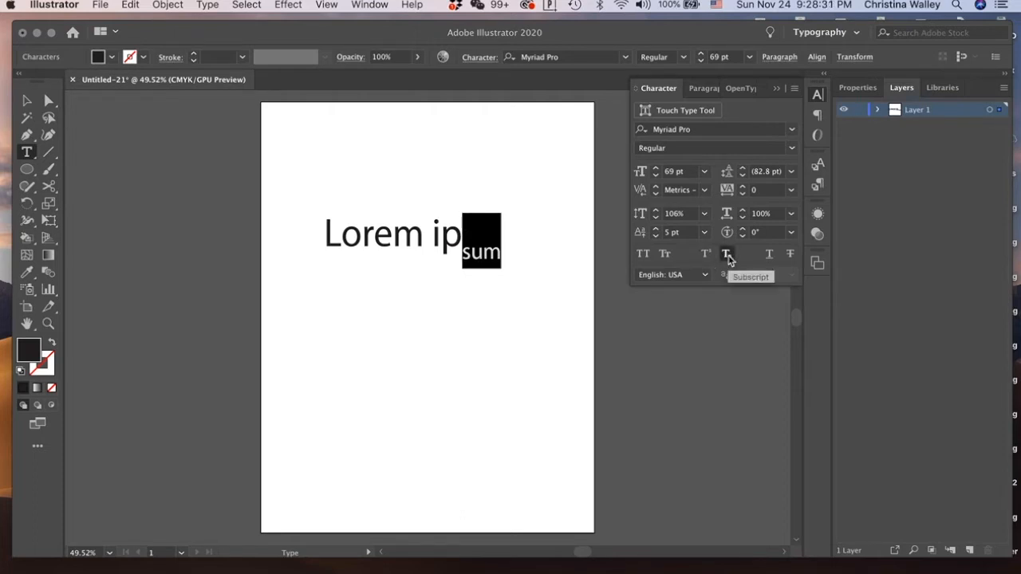
pyautogui.click(706, 255)
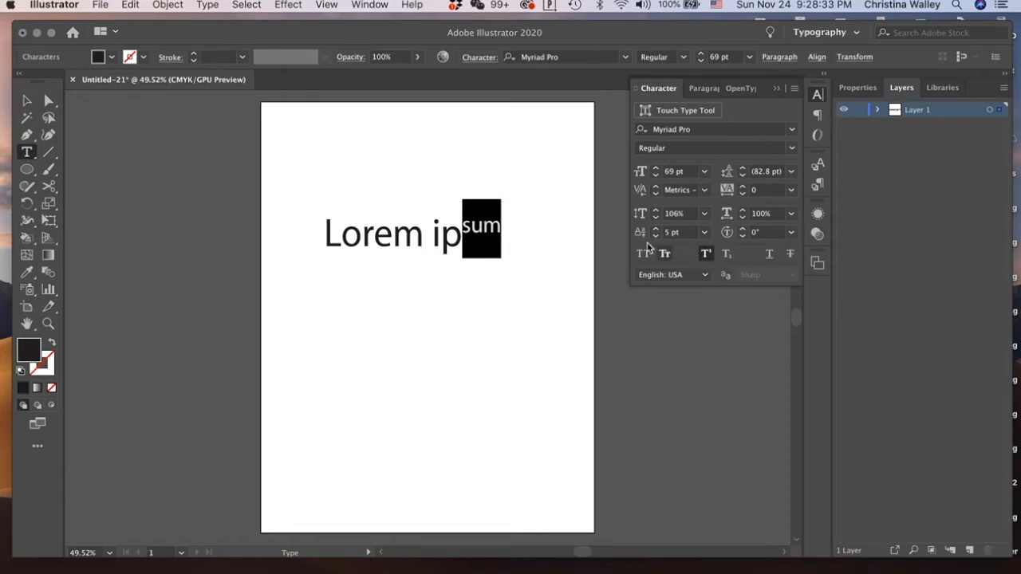
pyautogui.click(727, 256)
pyautogui.click(706, 255)
# Lower the baseline shift of the superscript letters "sum" to 0 pt.
pyautogui.click(657, 236)
pyautogui.click(656, 235)
pyautogui.click(656, 235)
pyautogui.click(656, 235)
pyautogui.click(656, 235)
pyautogui.click(656, 235)
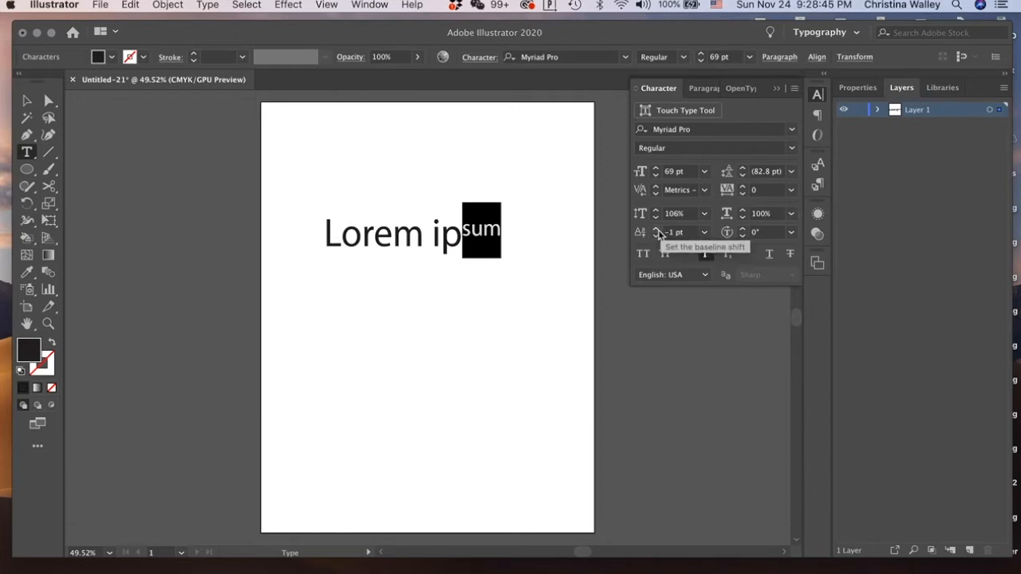
pyautogui.click(656, 231)
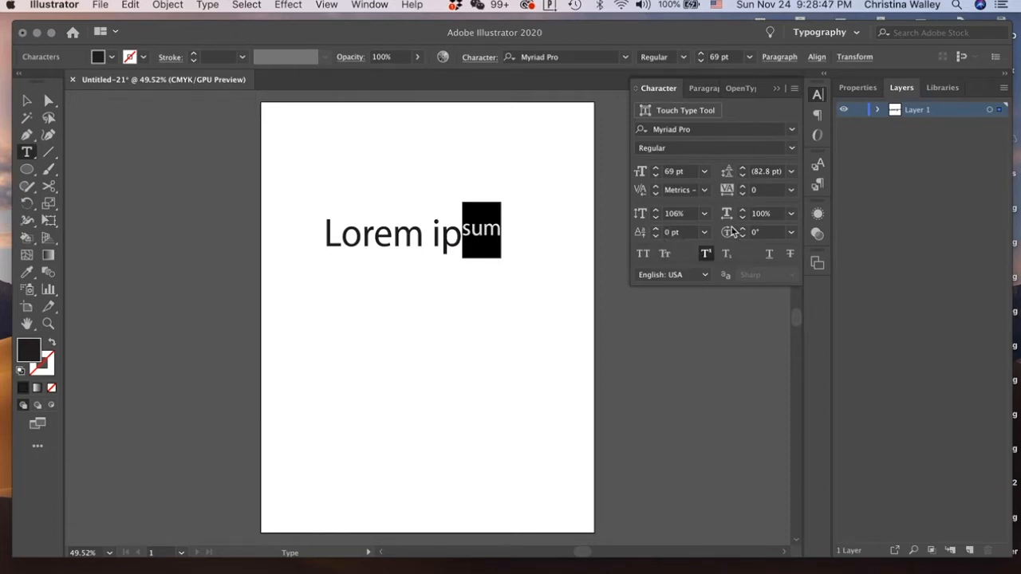
# Remove the superscript from the letters "sum" and restore their 4 pt baseline shift.
pyautogui.hotkey('alt', 'shift', 'Down')
pyautogui.hotkey('alt', 'shift', 'Up')
pyautogui.hotkey('alt', 'shift', 'Up')
pyautogui.hotkey('alt', 'shift', 'Up')
pyautogui.press('super+alt+shift+=')
pyautogui.press('super+shift+=')
pyautogui.press('super+shift+=')
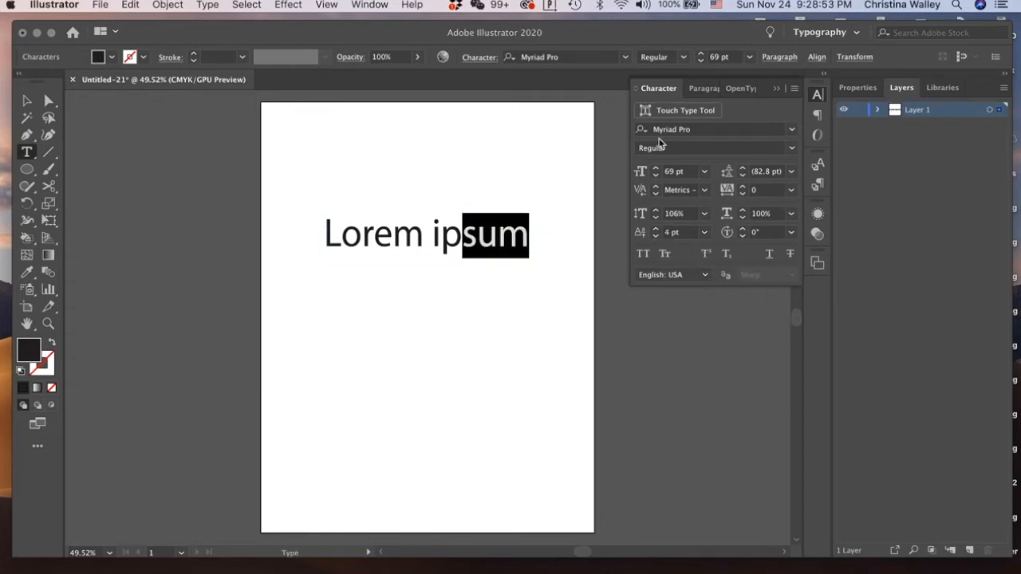
# Set the leading of the letters "sum" to 89 pt and add a second line "kdjfsdjfkldj" below Lorem ipsum.
pyautogui.click(742, 169)
pyautogui.click(528, 233)
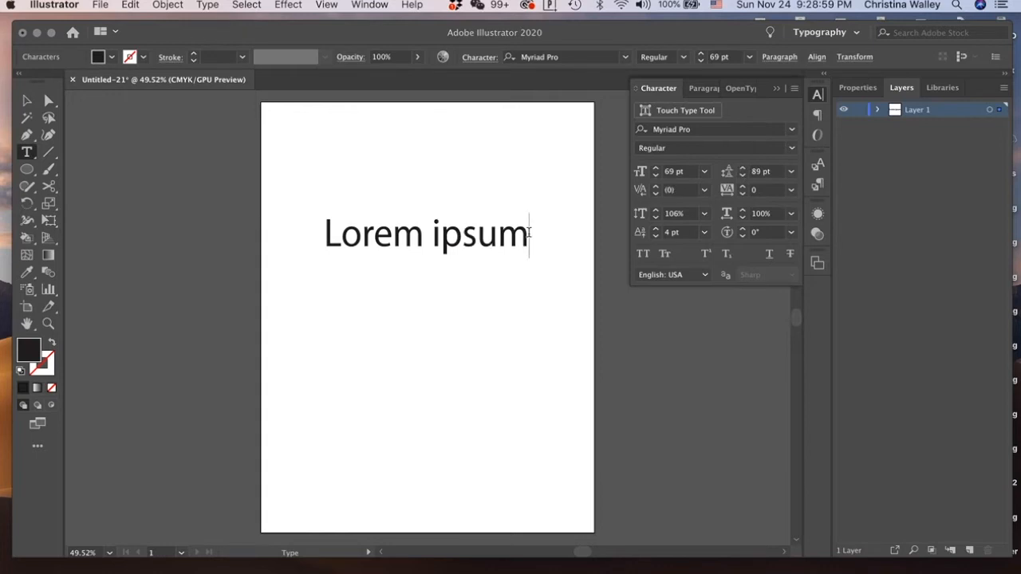
pyautogui.press('Return')
pyautogui.write('kdjfsdjfkldj')
pyautogui.moveTo(497, 282); pyautogui.dragTo(389, 244)
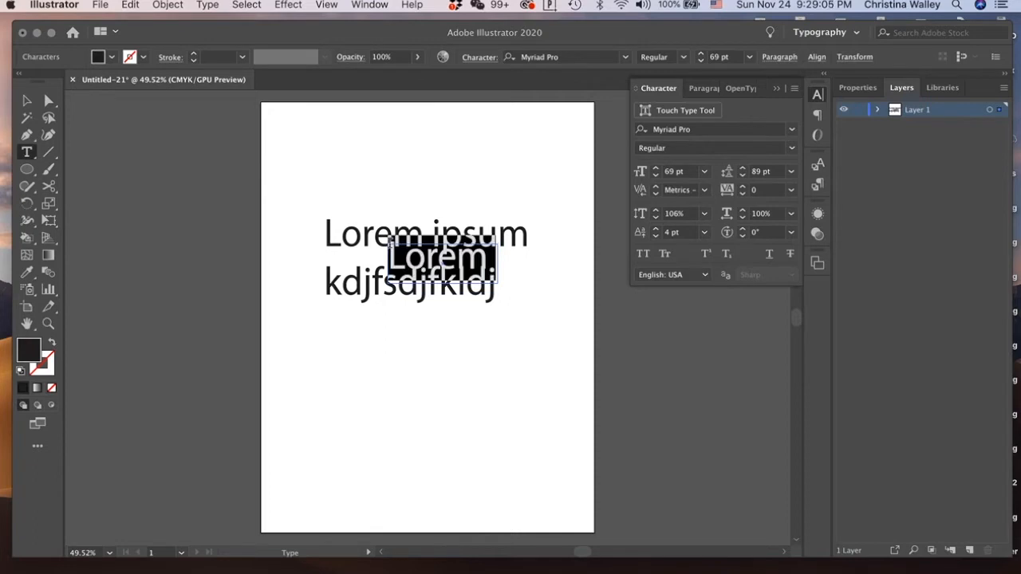
pyautogui.press('BackSpace')
pyautogui.press('Escape')
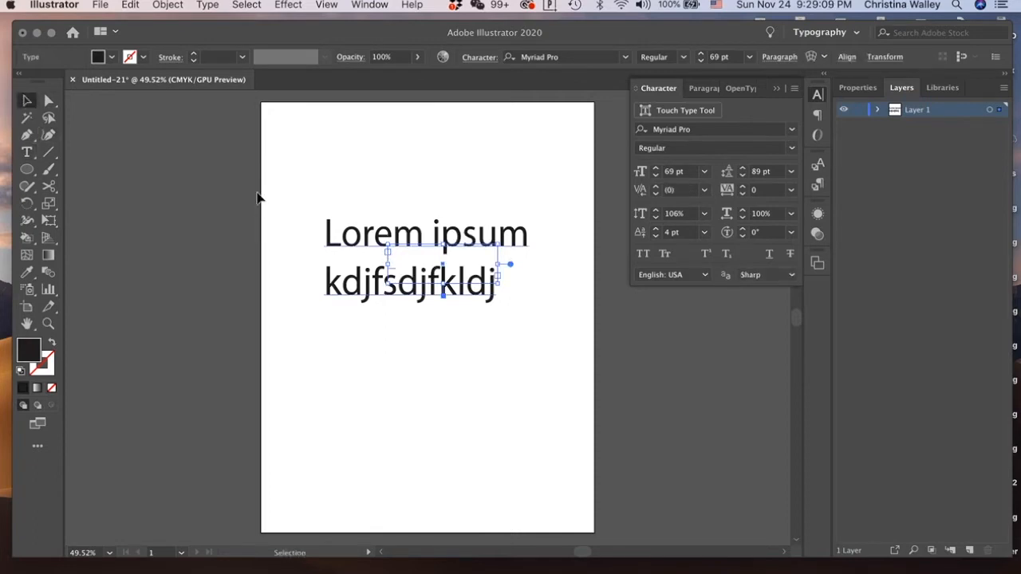
pyautogui.click(48, 101)
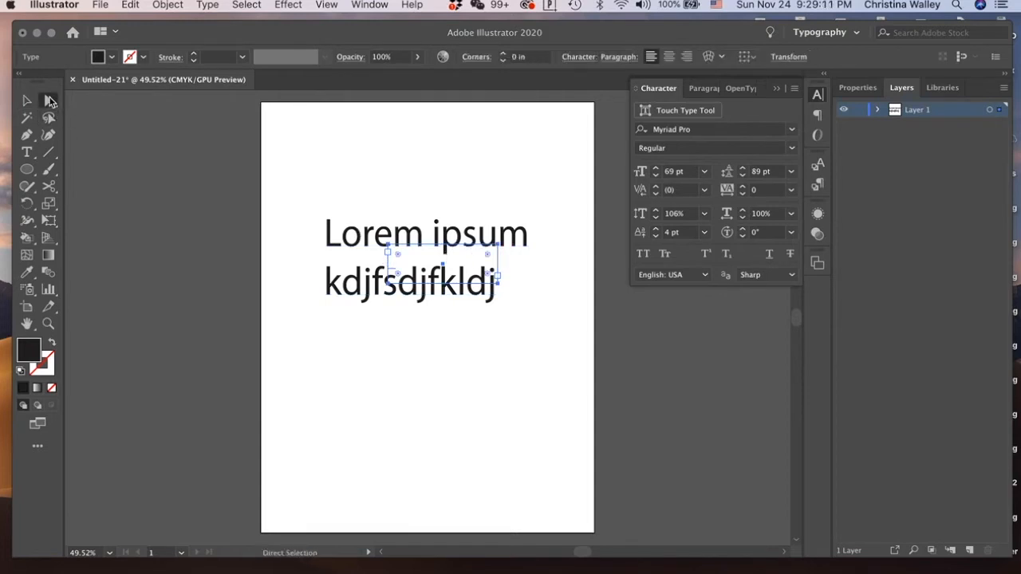
pyautogui.click(500, 262)
# Select both lines of text with the Type tool, try tighter and looser leading, and set it to 81 pt.
pyautogui.click(27, 152)
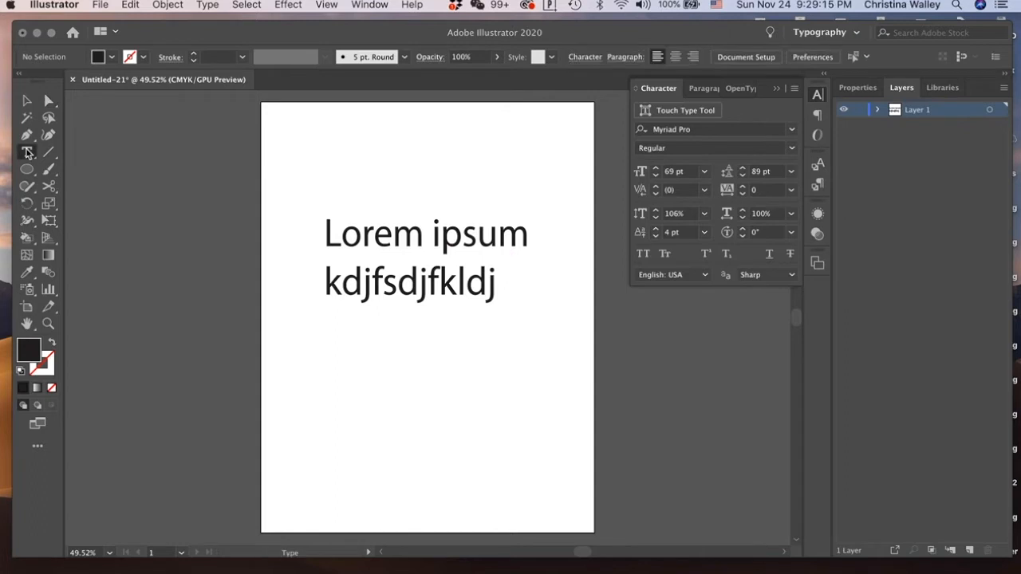
pyautogui.moveTo(496, 280); pyautogui.dragTo(319, 230)
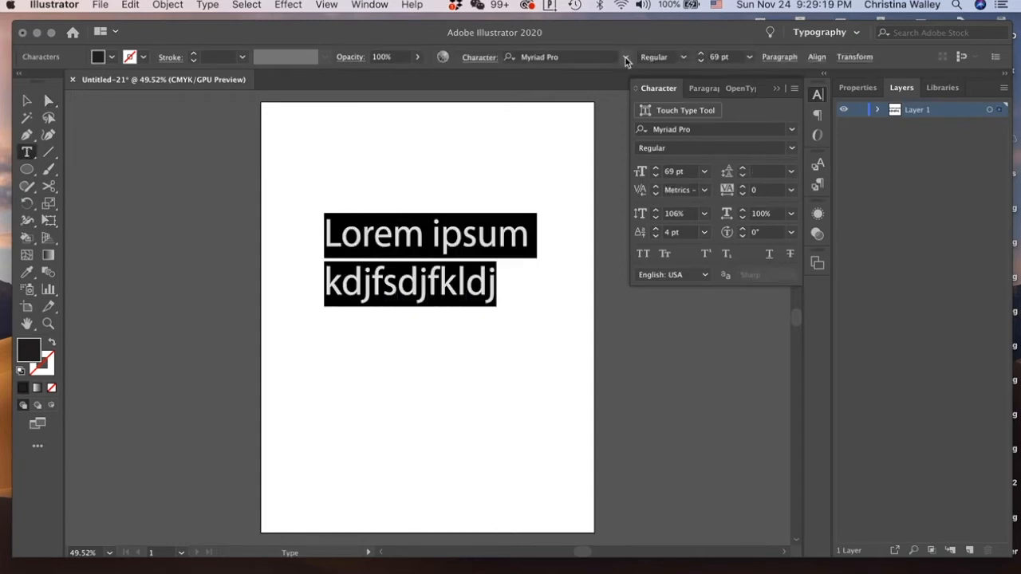
pyautogui.click(743, 177)
pyautogui.click(742, 177)
pyautogui.click(743, 177)
pyautogui.click(742, 177)
pyautogui.click(743, 177)
pyautogui.click(742, 177)
pyautogui.click(743, 177)
pyautogui.click(743, 177)
pyautogui.click(742, 177)
pyautogui.click(743, 177)
pyautogui.click(742, 172)
pyautogui.click(742, 172)
pyautogui.click(743, 171)
pyautogui.click(743, 171)
pyautogui.click(742, 171)
pyautogui.click(742, 171)
pyautogui.click(742, 171)
pyautogui.click(743, 171)
pyautogui.click(743, 172)
pyautogui.click(743, 168)
pyautogui.click(743, 168)
pyautogui.click(742, 175)
pyautogui.click(743, 176)
pyautogui.click(742, 175)
pyautogui.click(742, 175)
pyautogui.click(743, 175)
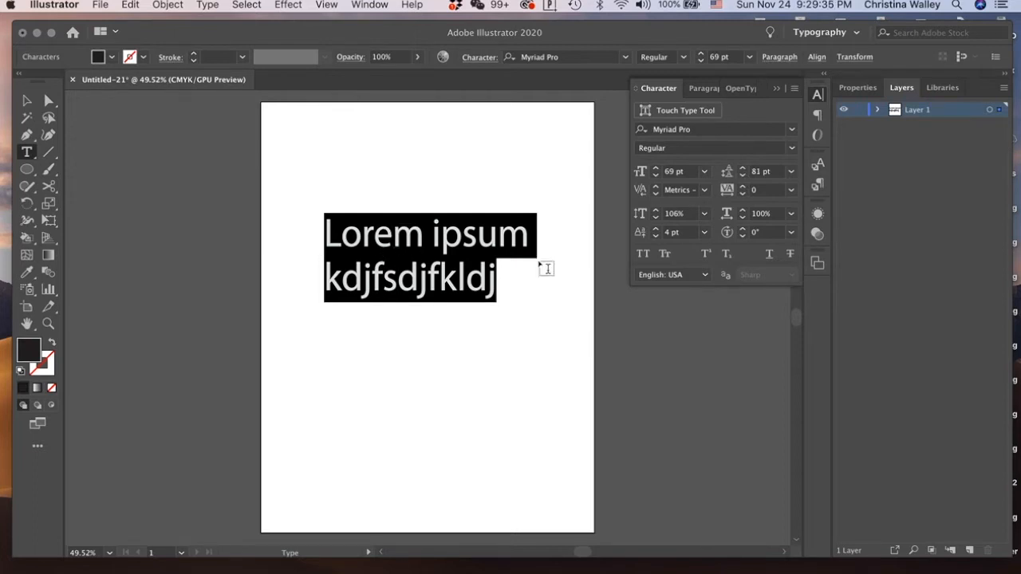
# Increase the tracking of both selected text lines to 12.
pyautogui.click(743, 188)
pyautogui.click(742, 188)
pyautogui.click(742, 188)
pyautogui.click(742, 188)
pyautogui.click(742, 188)
pyautogui.click(742, 188)
pyautogui.click(742, 188)
pyautogui.click(742, 188)
pyautogui.click(742, 188)
pyautogui.click(742, 188)
pyautogui.click(742, 188)
pyautogui.click(742, 188)
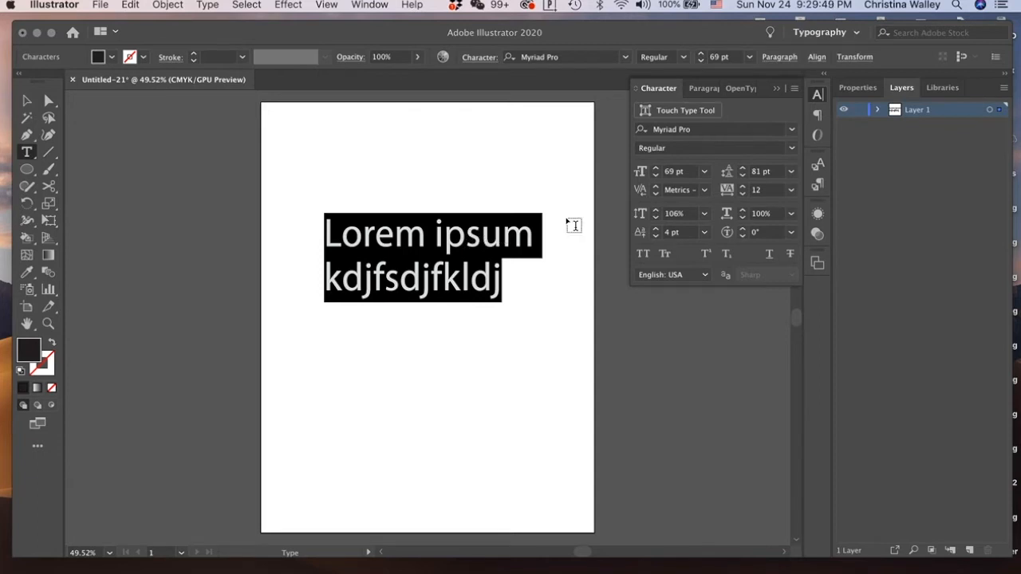
# Try a wider horizontal scale on both selected text lines and set it to 102%.
pyautogui.click(743, 212)
pyautogui.click(743, 212)
pyautogui.click(743, 212)
pyautogui.click(744, 211)
pyautogui.click(743, 217)
pyautogui.click(742, 217)
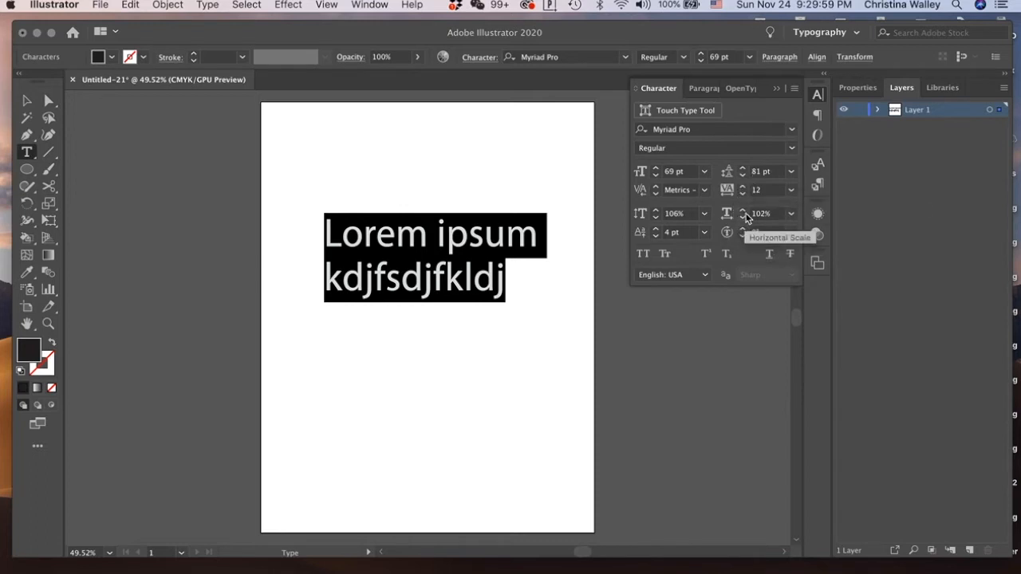
# Increase the tracking of both selected text lines further to 19.
pyautogui.click(743, 187)
pyautogui.click(742, 188)
pyautogui.click(742, 188)
pyautogui.click(742, 187)
pyautogui.click(742, 188)
pyautogui.click(742, 188)
pyautogui.click(743, 188)
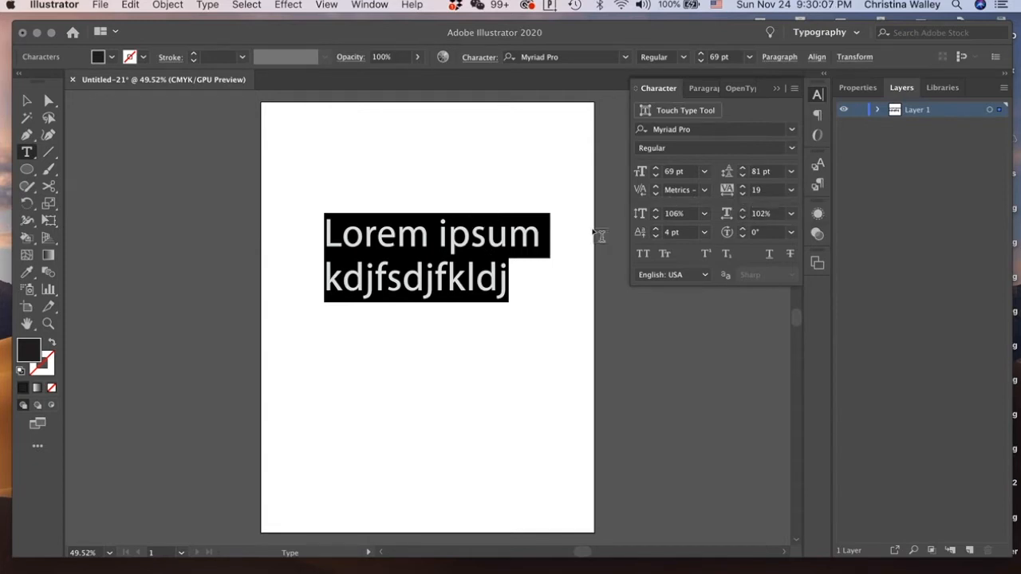
# Try wider and narrower horizontal scales on both selected text lines and set the scale to 95%.
pyautogui.click(740, 213)
pyautogui.click(740, 213)
pyautogui.click(740, 214)
pyautogui.click(740, 213)
pyautogui.click(740, 214)
pyautogui.click(740, 213)
pyautogui.click(742, 220)
pyautogui.click(741, 220)
pyautogui.click(742, 220)
pyautogui.click(741, 219)
pyautogui.click(741, 220)
pyautogui.click(742, 219)
pyautogui.click(742, 220)
pyautogui.click(741, 219)
pyautogui.click(742, 219)
pyautogui.click(742, 220)
pyautogui.click(741, 219)
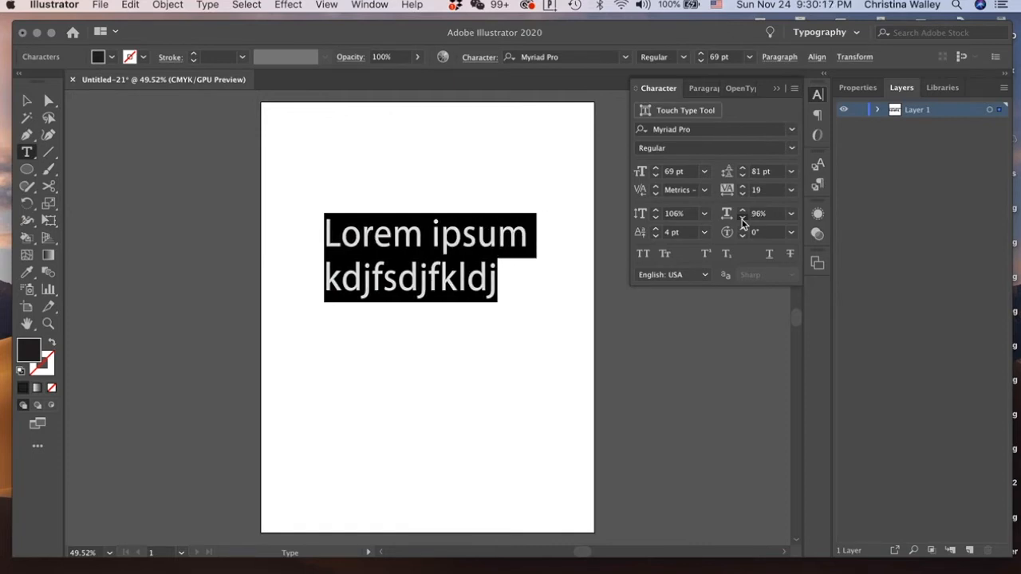
pyautogui.click(741, 220)
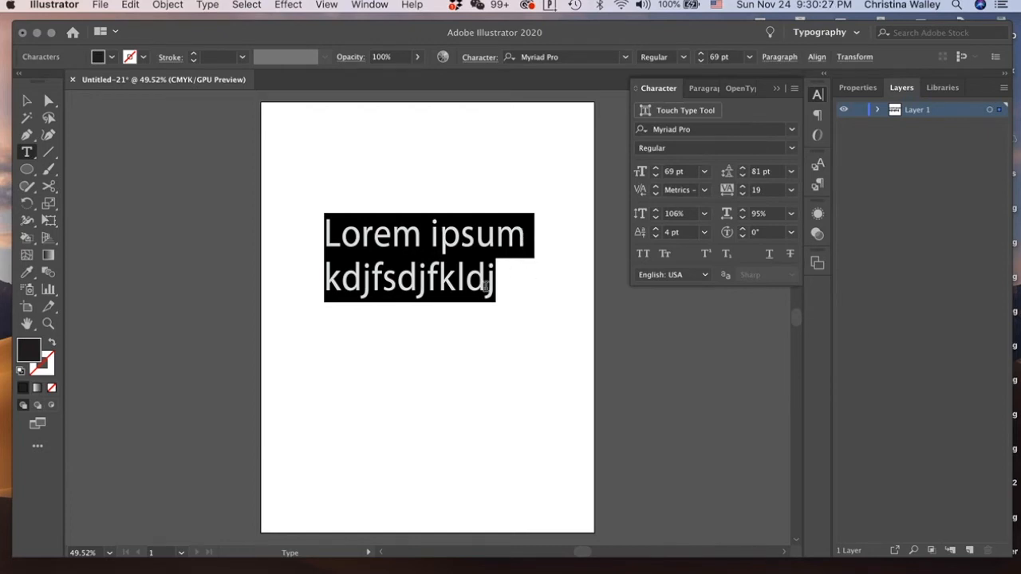
# Try positive and negative character rotations on both selected text lines and return the rotation to 0°.
pyautogui.click(742, 229)
pyautogui.click(742, 229)
pyautogui.click(742, 229)
pyautogui.click(744, 235)
pyautogui.click(744, 235)
pyautogui.click(744, 234)
pyautogui.click(744, 234)
pyautogui.click(744, 234)
pyautogui.click(744, 234)
pyautogui.click(744, 234)
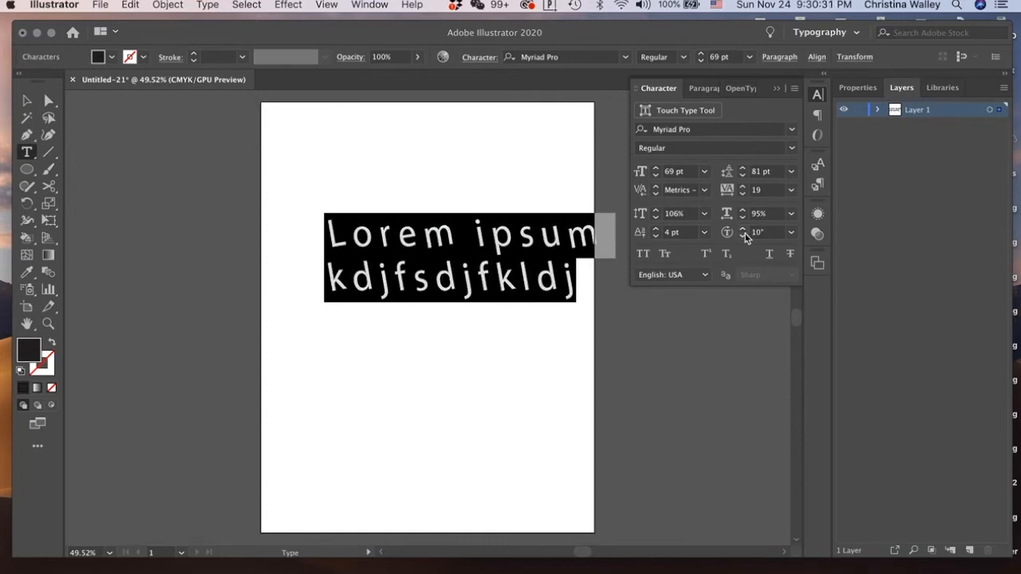
pyautogui.click(743, 236)
pyautogui.click(743, 236)
pyautogui.click(743, 236)
pyautogui.click(743, 236)
pyautogui.click(743, 236)
pyautogui.click(743, 236)
pyautogui.click(743, 236)
pyautogui.click(743, 236)
pyautogui.click(743, 236)
pyautogui.click(743, 236)
pyautogui.click(743, 236)
pyautogui.click(743, 236)
pyautogui.click(741, 229)
pyautogui.click(741, 229)
pyautogui.click(742, 229)
pyautogui.click(741, 229)
pyautogui.click(741, 229)
pyautogui.click(742, 229)
pyautogui.click(742, 229)
pyautogui.click(741, 229)
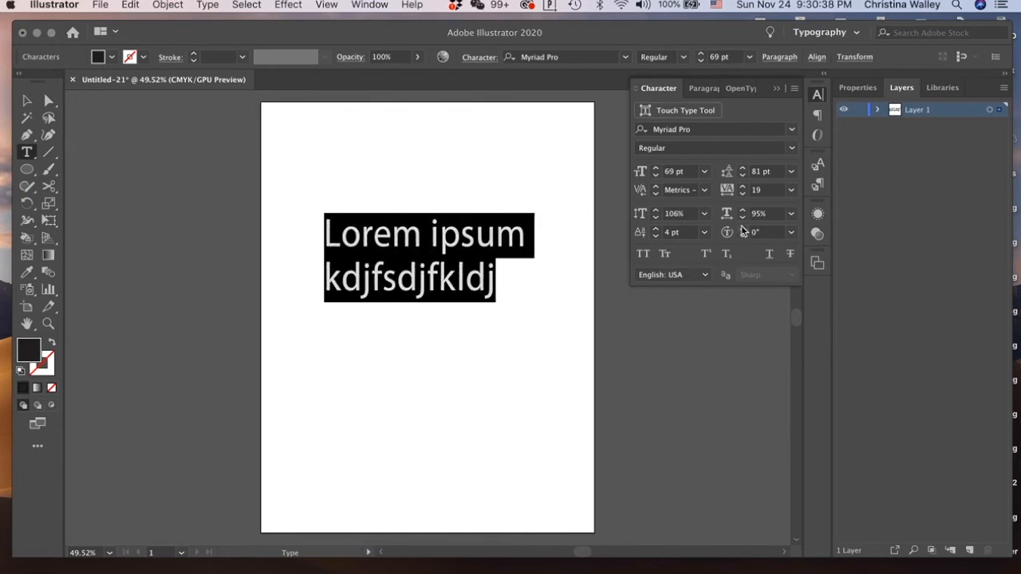
# Try All Caps on both selected text lines and switch them to Small Caps instead.
pyautogui.click(642, 259)
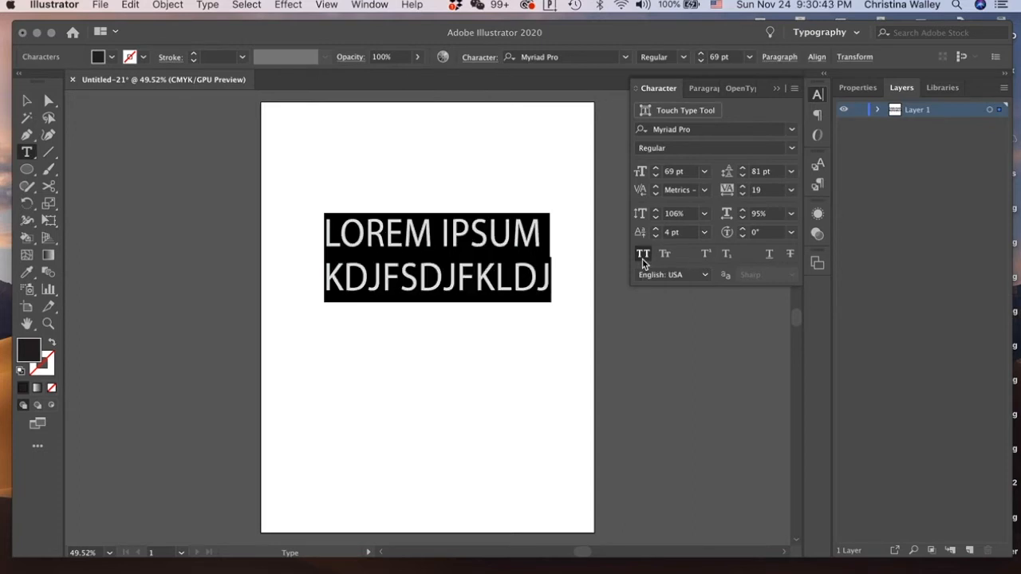
pyautogui.click(664, 253)
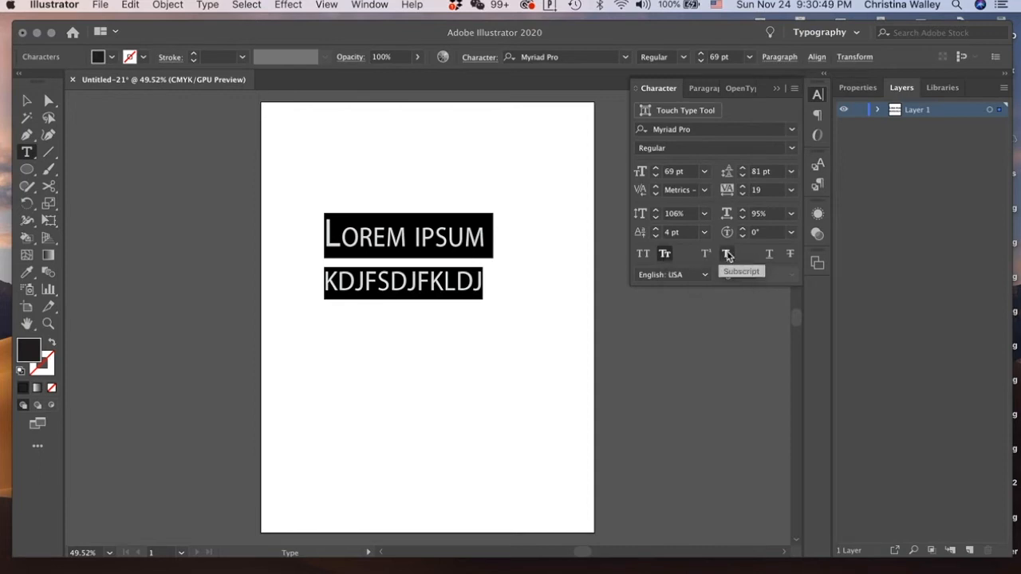
# Try underline and strikethrough on both selected text lines.
pyautogui.click(770, 255)
pyautogui.click(791, 257)
pyautogui.click(791, 257)
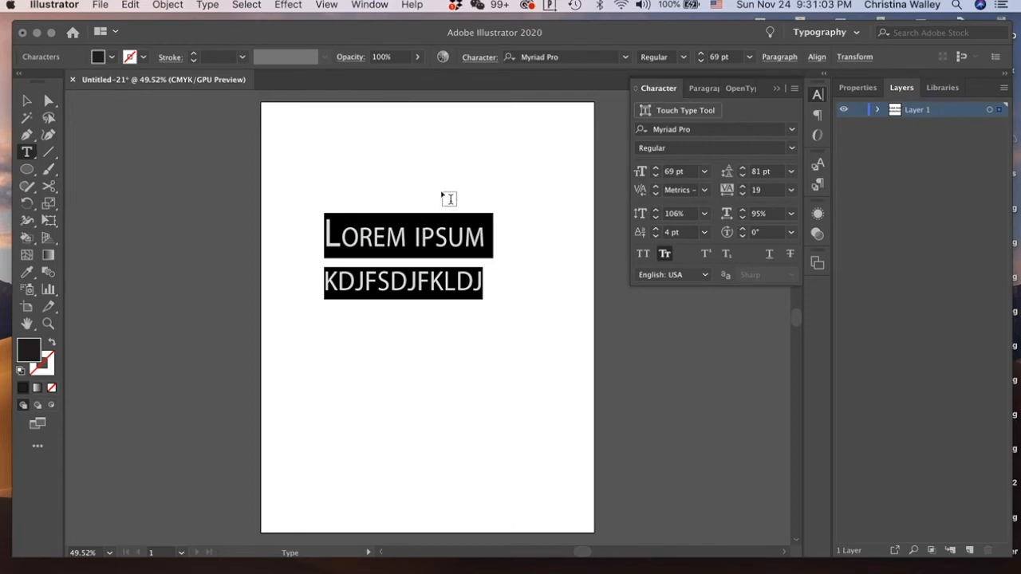
# Use the Touch Type Tool to shift the final M of "Lorem ipsum" slightly, to a baseline shift of about 3.62 pt.
pyautogui.click(28, 154)
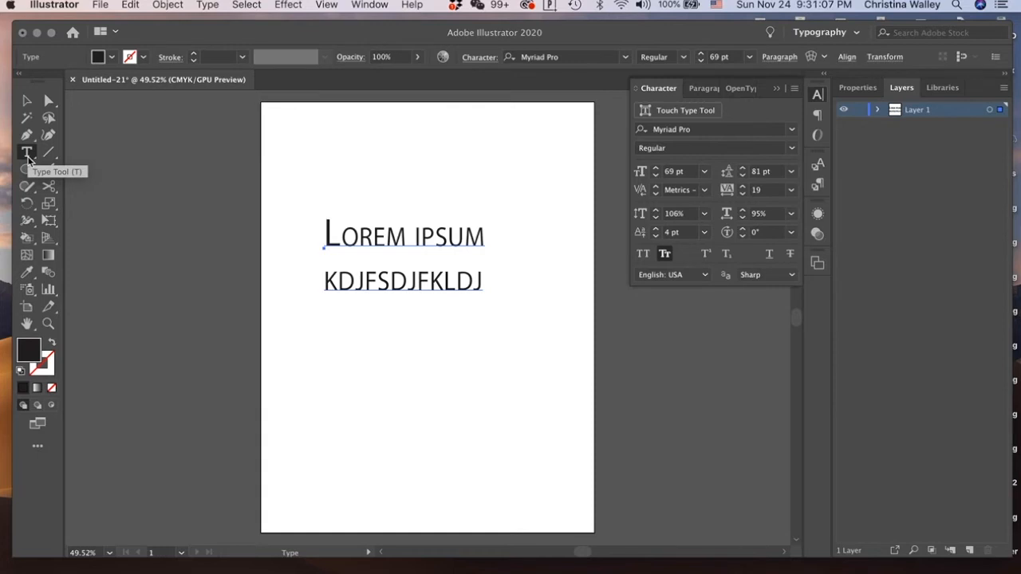
pyautogui.click(28, 156)
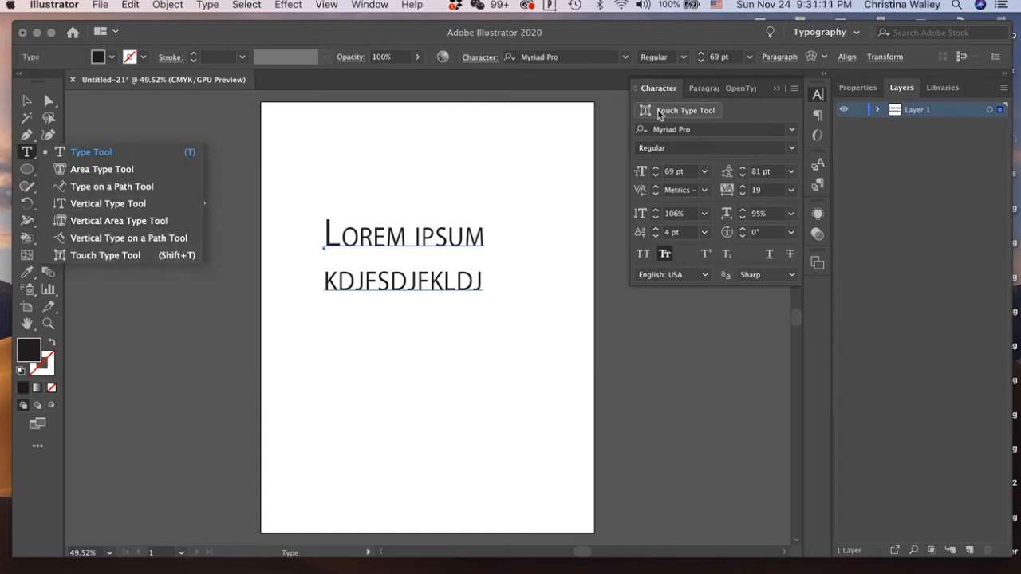
pyautogui.click(140, 255)
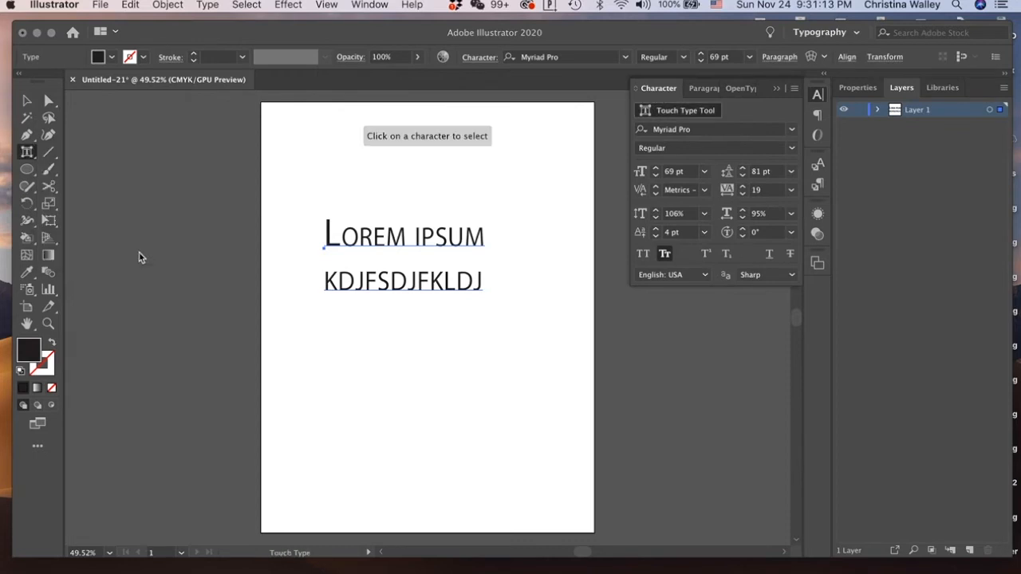
pyautogui.click(475, 233)
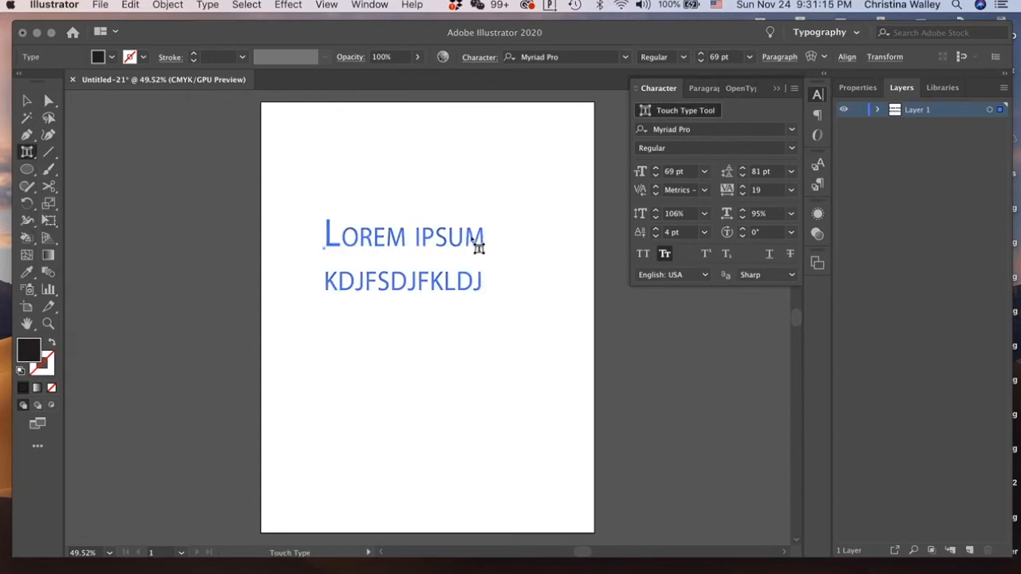
pyautogui.moveTo(477, 244)
pyautogui.mouseDown()
pyautogui.moveTo(498, 195)
pyautogui.moveTo(469, 243)
pyautogui.moveTo(471, 233)
pyautogui.mouseUp()
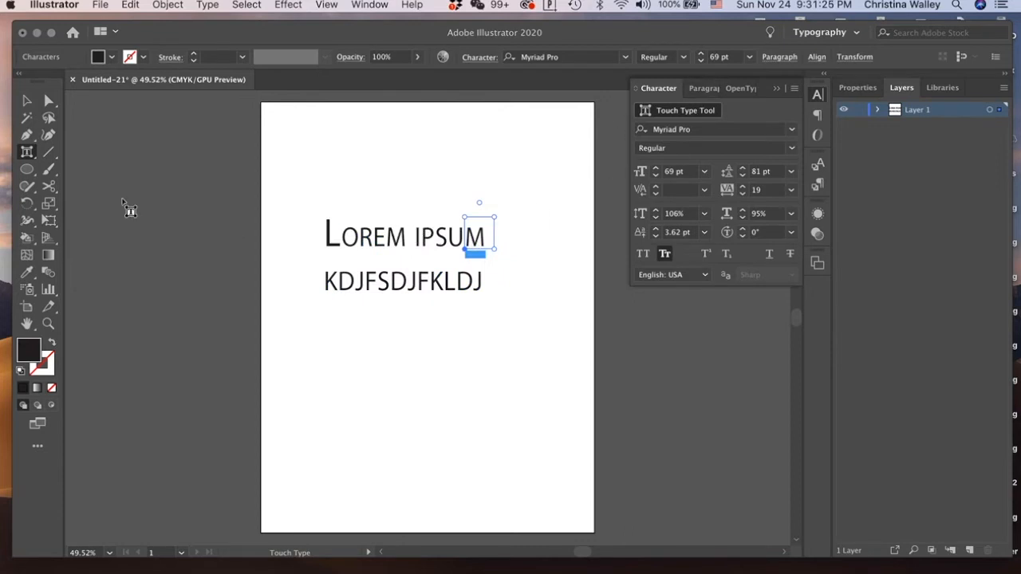
# Try to create text with the Area Type Tool on an empty spot above the text lines and dismiss the alert.
pyautogui.moveTo(26, 154); pyautogui.dragTo(101, 264)
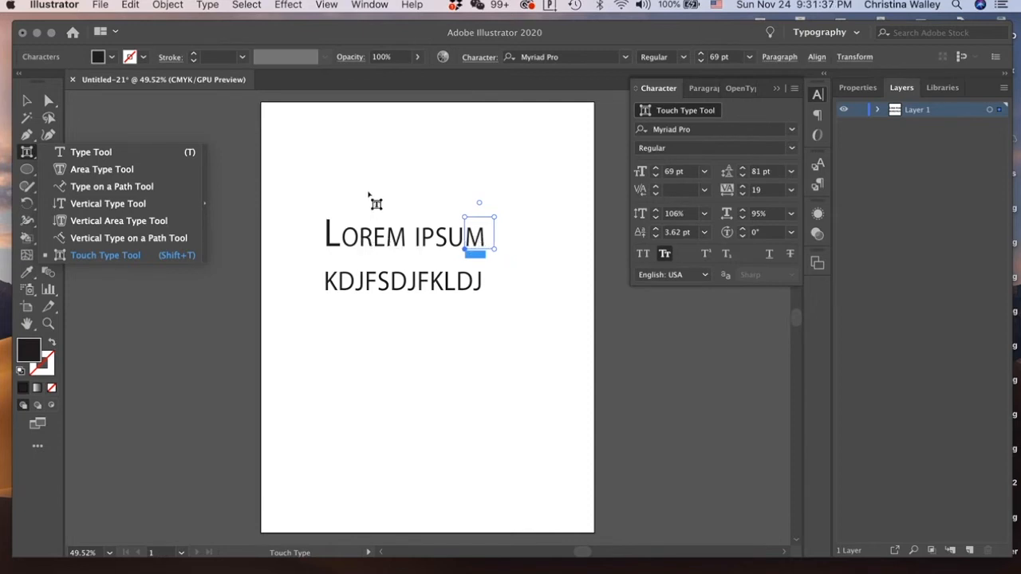
pyautogui.click(277, 200)
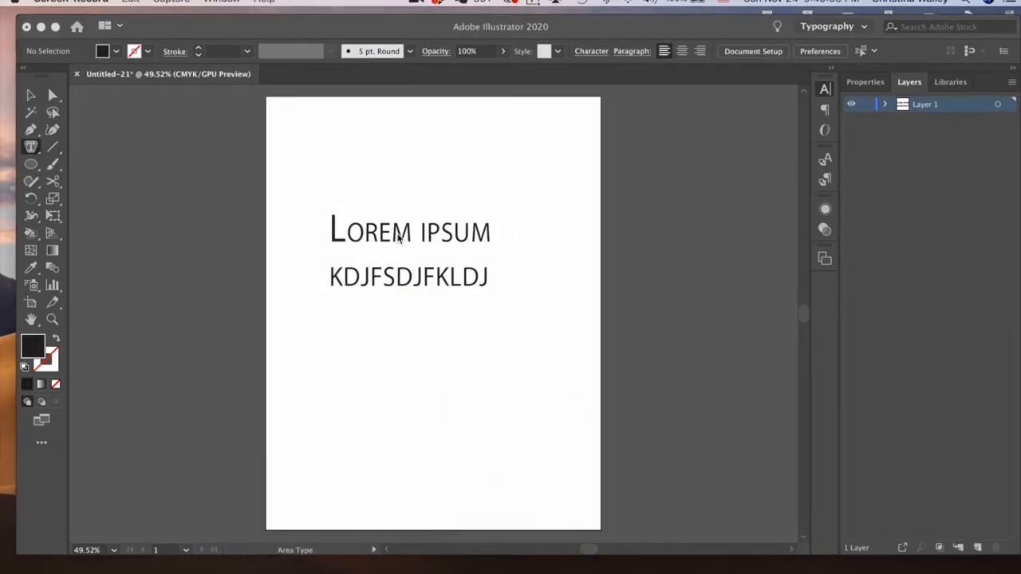
pyautogui.click(34, 153)
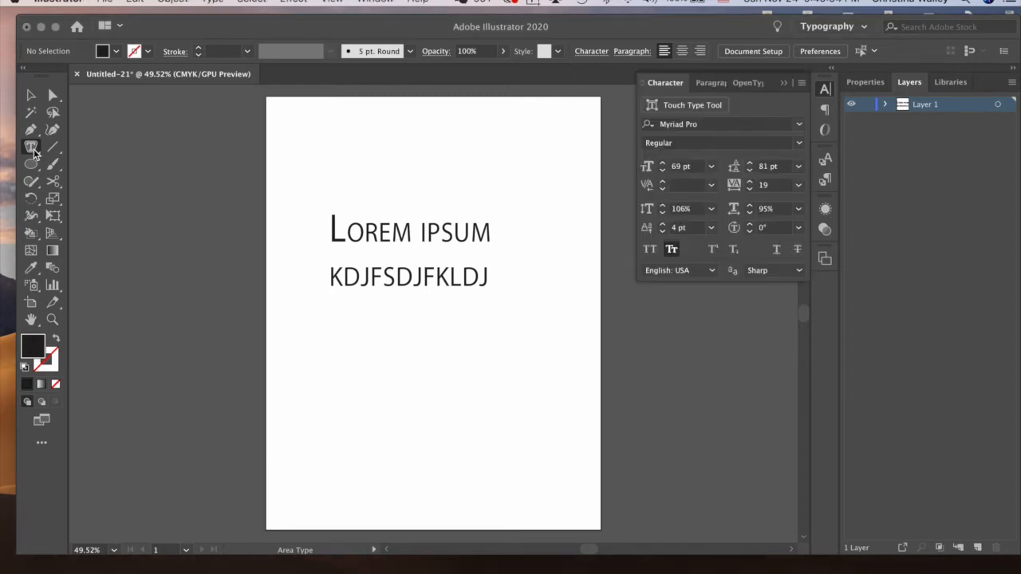
pyautogui.moveTo(34, 153); pyautogui.dragTo(104, 174)
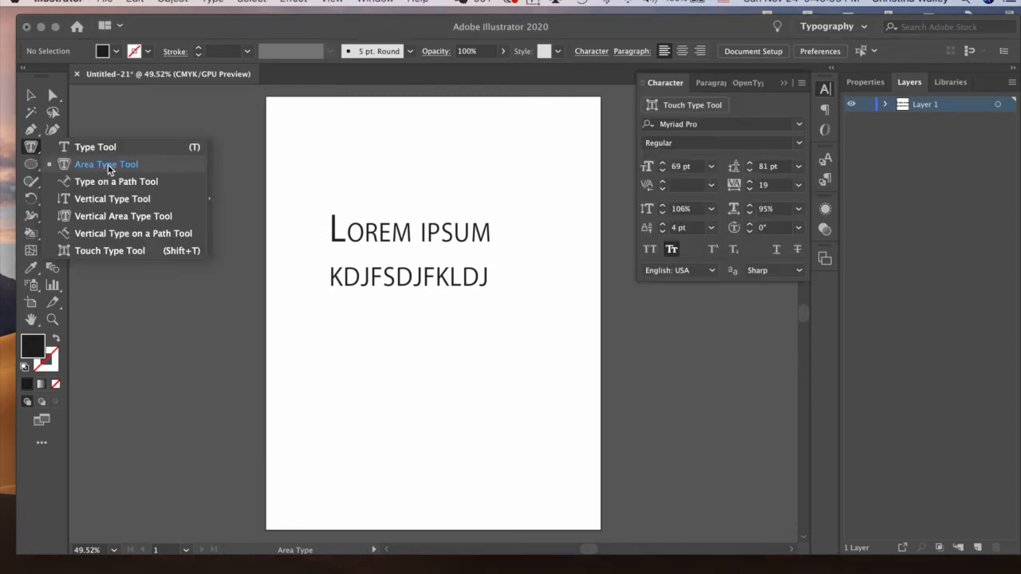
pyautogui.click(318, 156)
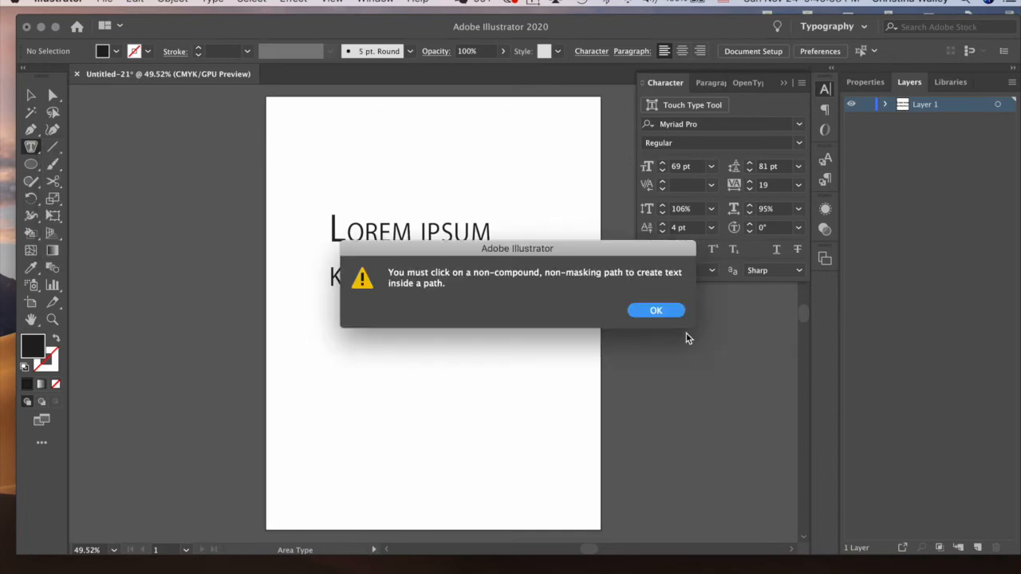
pyautogui.click(656, 311)
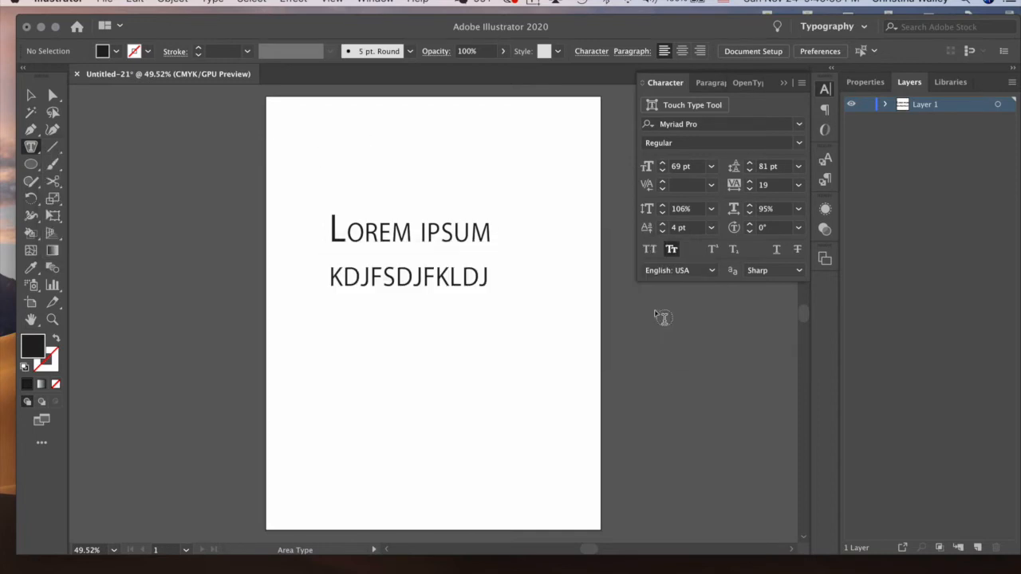
# Draw a nearly circular ellipse below the two text lines and give it a black stroke.
pyautogui.click(31, 165)
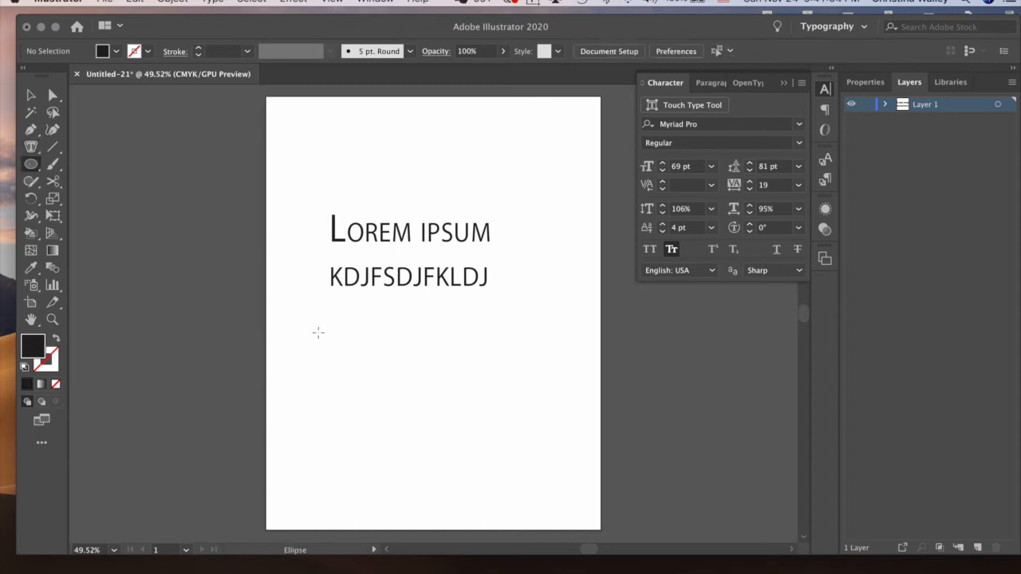
pyautogui.moveTo(317, 332); pyautogui.dragTo(447, 453)
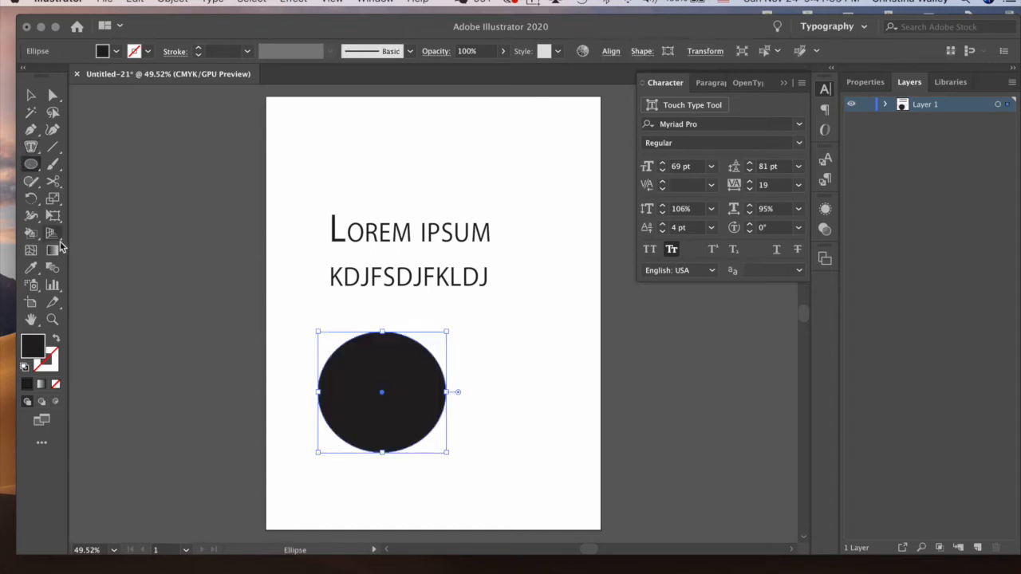
pyautogui.click(52, 356)
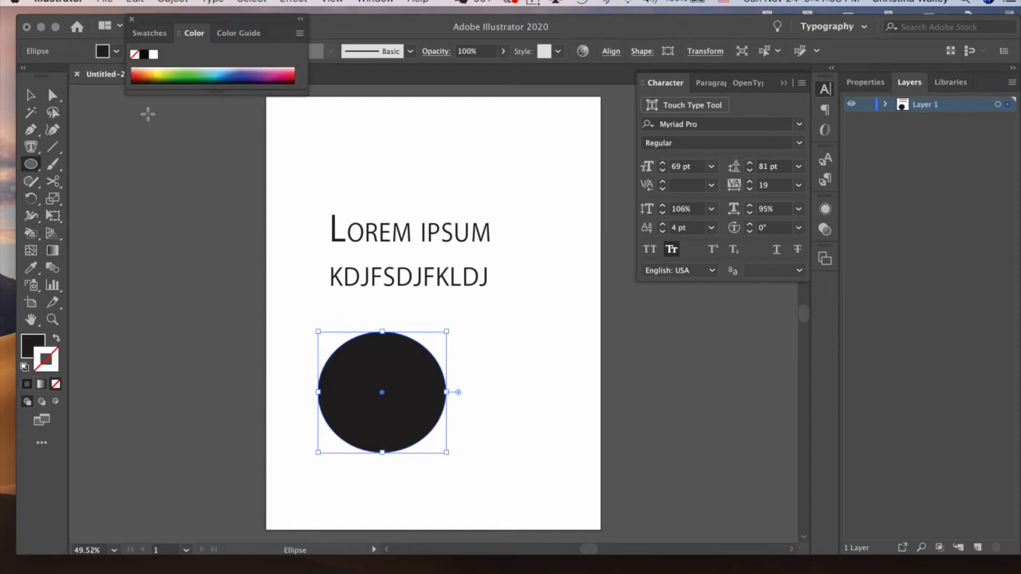
pyautogui.doubleClick(52, 356)
pyautogui.moveTo(484, 300); pyautogui.dragTo(495, 389)
pyautogui.click(666, 220)
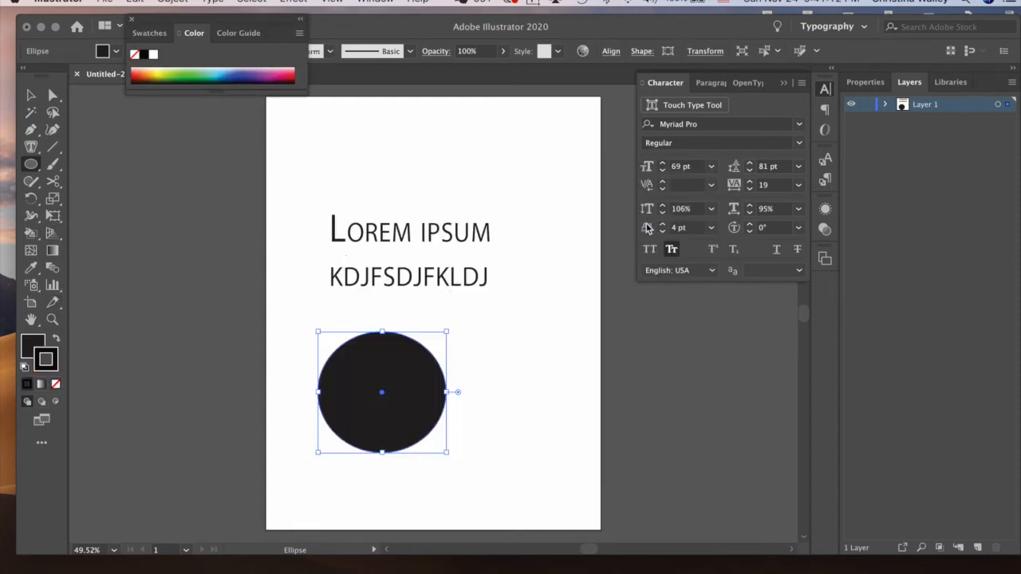
# Remove the ellipse's fill so that only its outline is left, and deselect it.
pyautogui.click(30, 348)
pyautogui.click(55, 386)
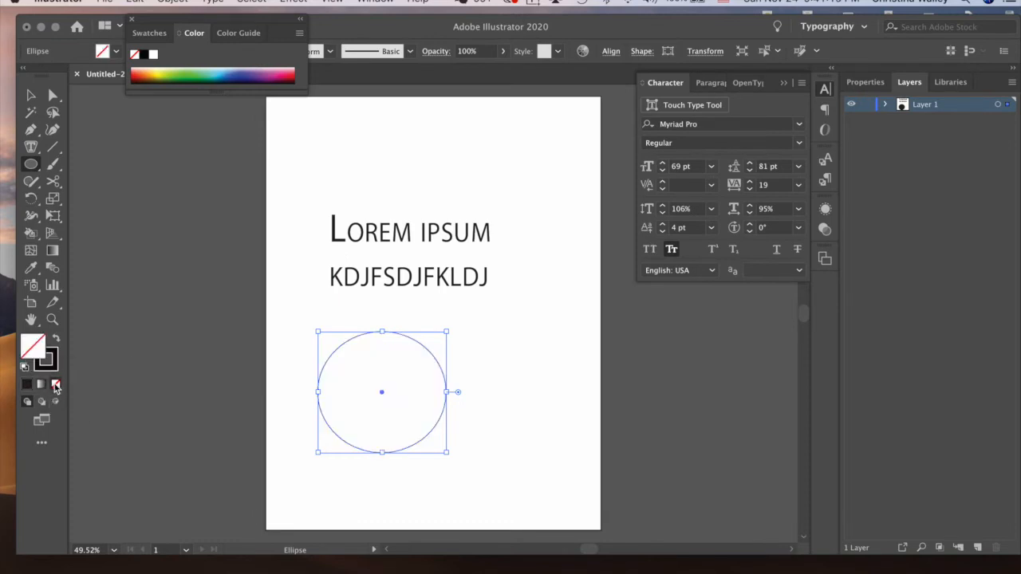
pyautogui.click(30, 94)
pyautogui.click(519, 410)
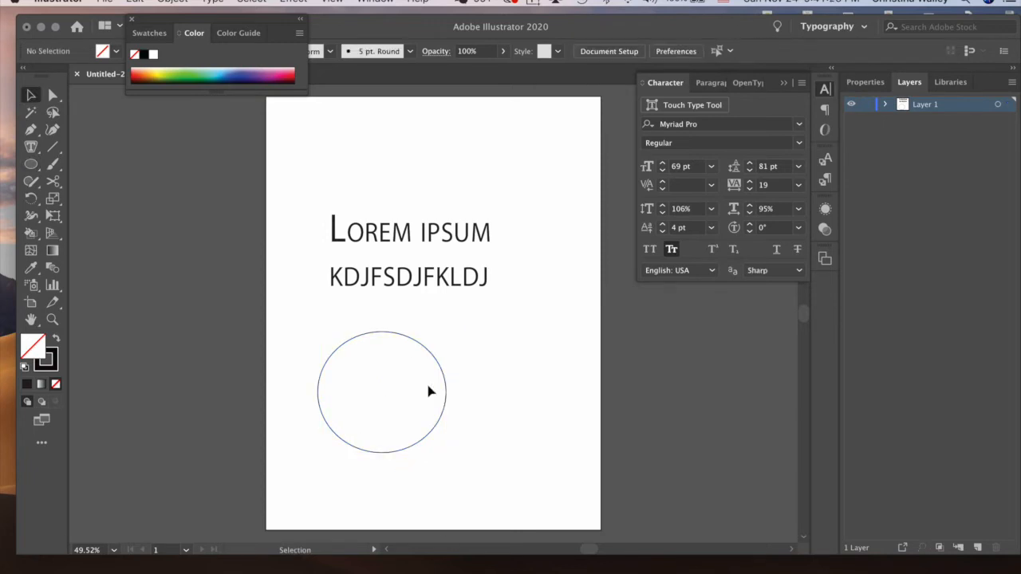
# Convert the ellipse into an area type container and reduce its placeholder text to 26 pt.
pyautogui.click(30, 147)
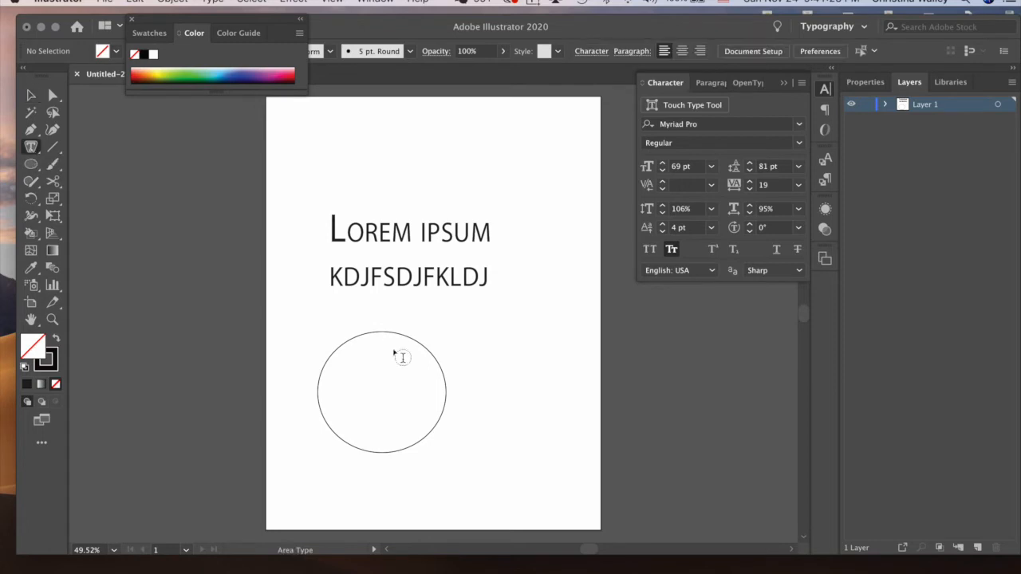
pyautogui.click(353, 351)
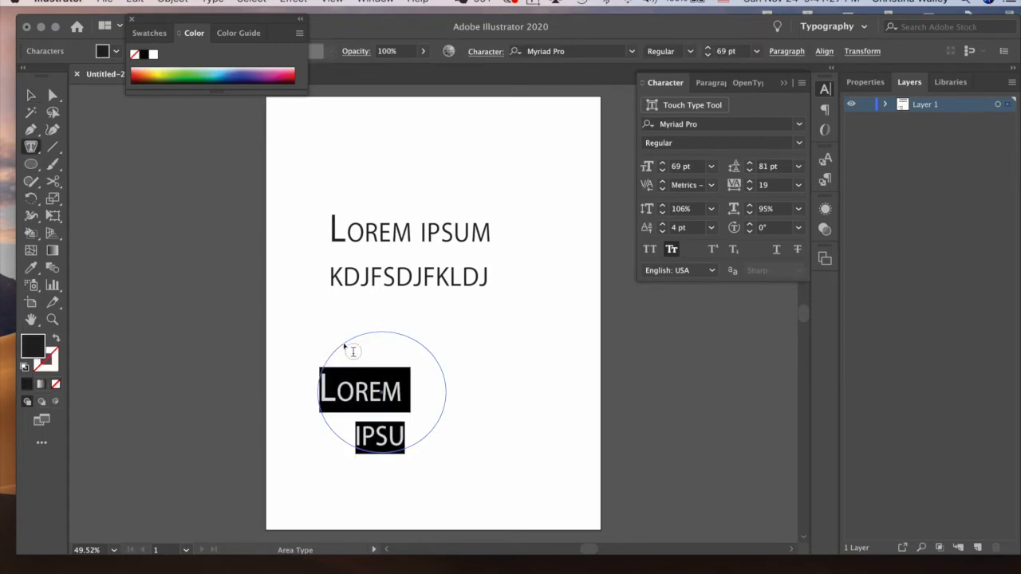
pyautogui.click(663, 170)
pyautogui.click(663, 170)
pyautogui.click(662, 170)
pyautogui.click(662, 170)
pyautogui.click(662, 170)
pyautogui.click(663, 170)
pyautogui.click(663, 169)
pyautogui.click(663, 169)
pyautogui.click(663, 170)
pyautogui.click(663, 170)
pyautogui.click(662, 170)
pyautogui.click(663, 170)
pyautogui.click(663, 170)
pyautogui.click(663, 170)
pyautogui.click(663, 170)
pyautogui.click(663, 170)
# Replace the placeholder text inside the ellipse with a few lines of random filler letters.
pyautogui.write('sjdkjsksjdksjfkdjfkjdskfjdskj')
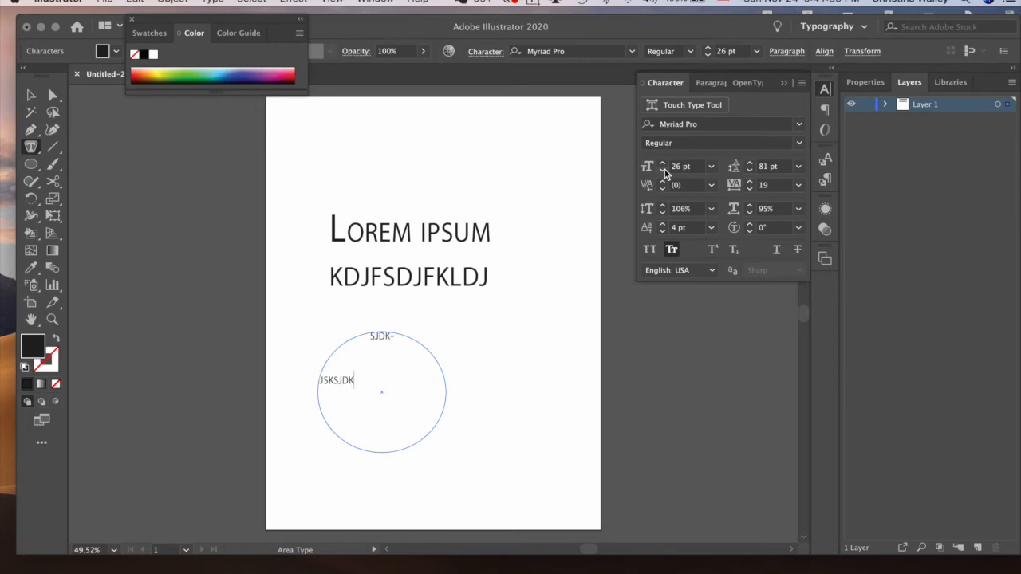
pyautogui.write('fksdjfksdjfkdsjk')
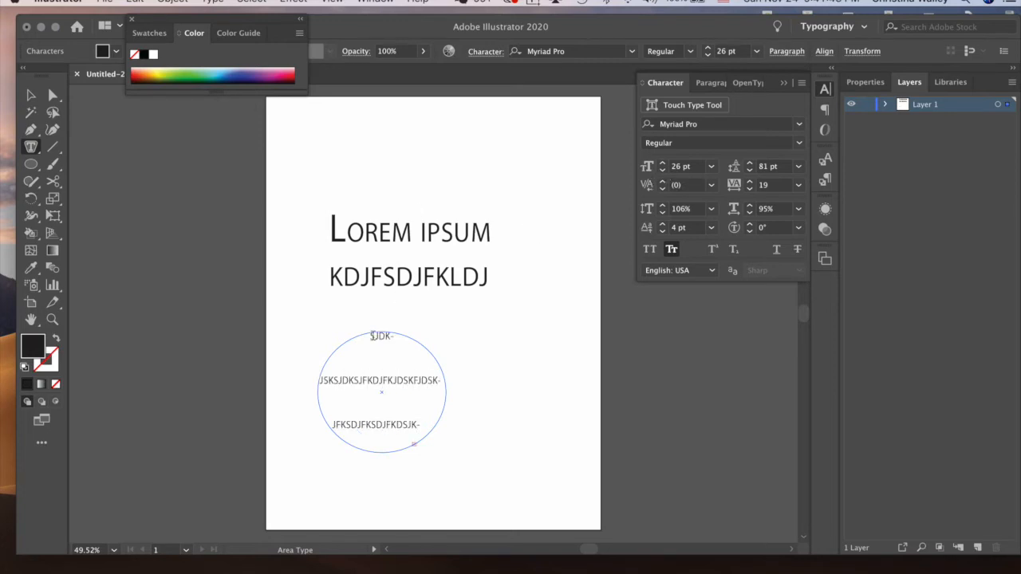
# Select all the filler text inside the ellipse and reduce its leading to 20 pt.
pyautogui.moveTo(371, 335); pyautogui.dragTo(422, 439)
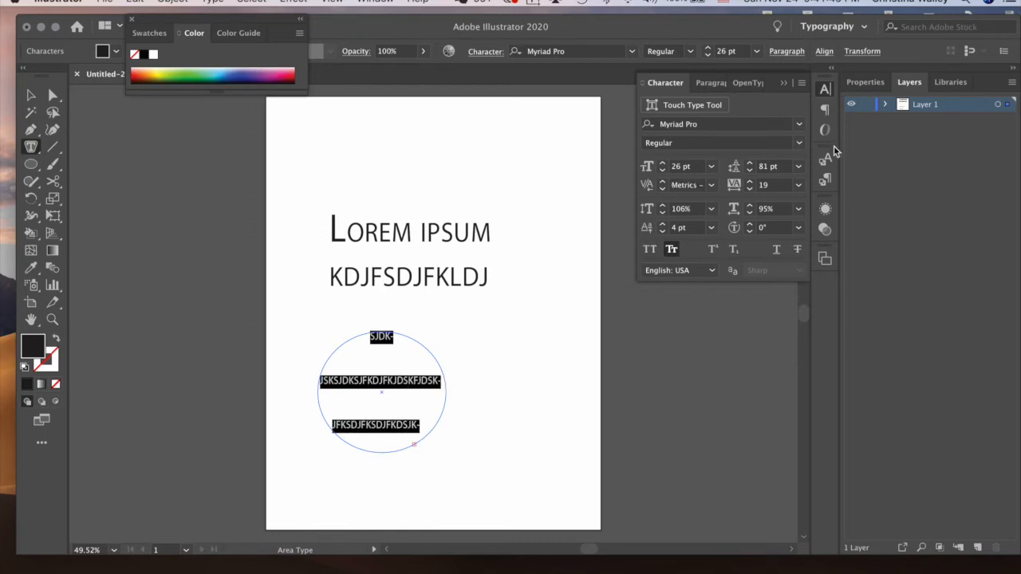
pyautogui.click(748, 170)
pyautogui.click(749, 170)
pyautogui.click(749, 170)
pyautogui.click(749, 170)
pyautogui.click(749, 170)
pyautogui.click(748, 170)
pyautogui.click(748, 170)
pyautogui.click(749, 170)
pyautogui.click(749, 170)
pyautogui.click(748, 169)
pyautogui.click(749, 170)
pyautogui.click(748, 169)
pyautogui.click(749, 170)
pyautogui.click(749, 170)
pyautogui.click(750, 164)
pyautogui.click(750, 164)
pyautogui.click(749, 163)
pyautogui.click(750, 163)
pyautogui.click(749, 163)
pyautogui.click(749, 163)
pyautogui.click(750, 164)
# Delete the text inside the ellipse and refill the shape with many more lines of random filler letters.
pyautogui.click(337, 400)
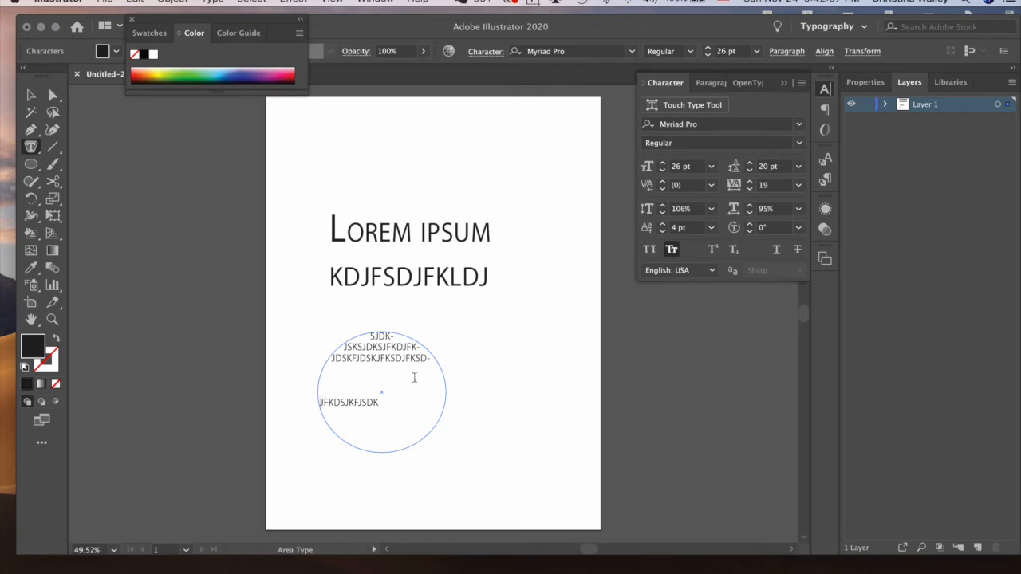
pyautogui.moveTo(381, 402); pyautogui.dragTo(341, 335)
pyautogui.press('BackSpace')
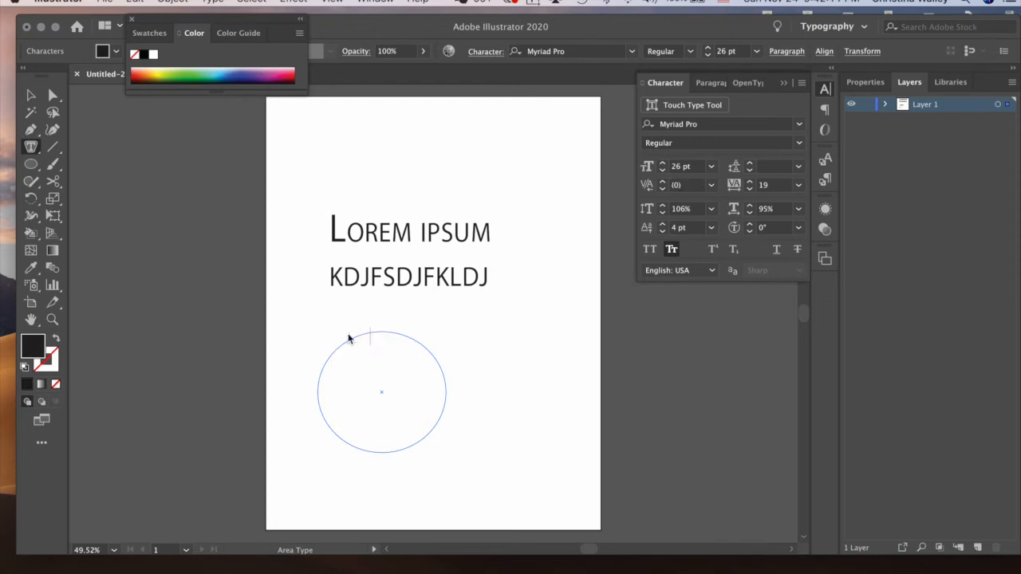
pyautogui.write('KFJDKSJFKSDJFKDSJKJFSDKFJSKDJ')
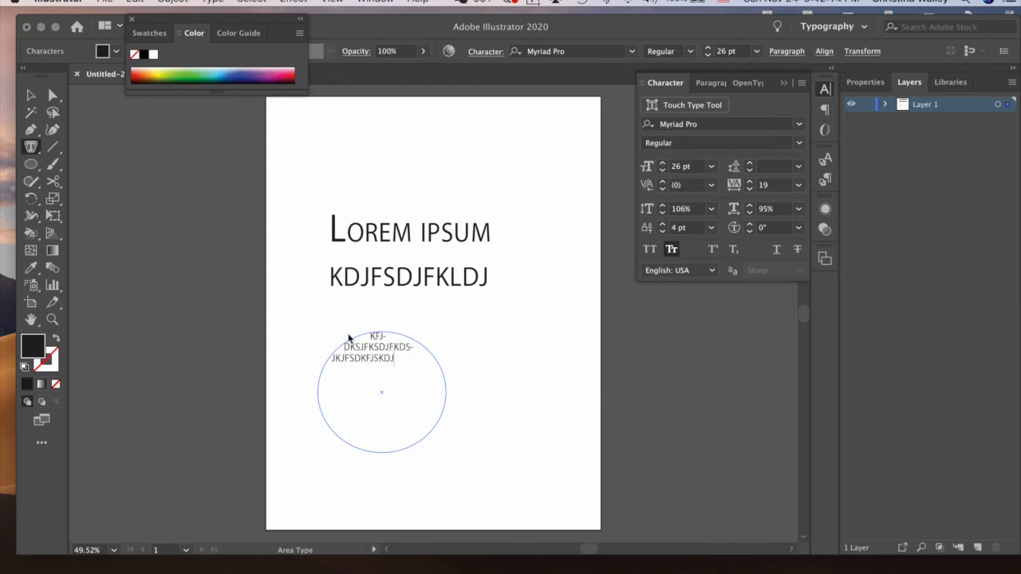
pyautogui.write('KSDJFKSJDFKJSDKFJKDSJFKSDJKFJSDKFJSDKJFKSDJFKJSDKFJSDKJFKSD')
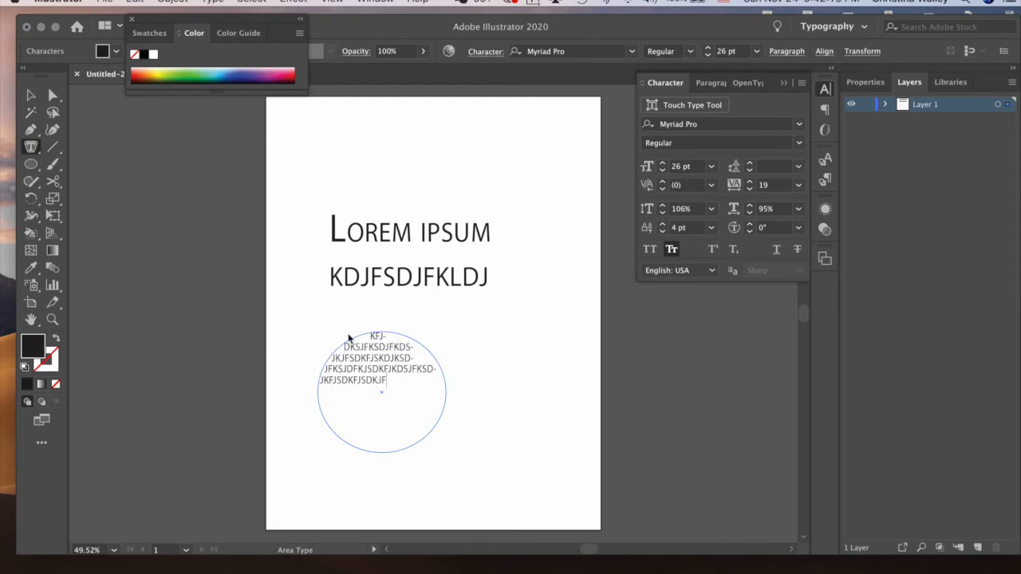
pyautogui.write('JFKSJDKFJSDKJFKSDJFK')
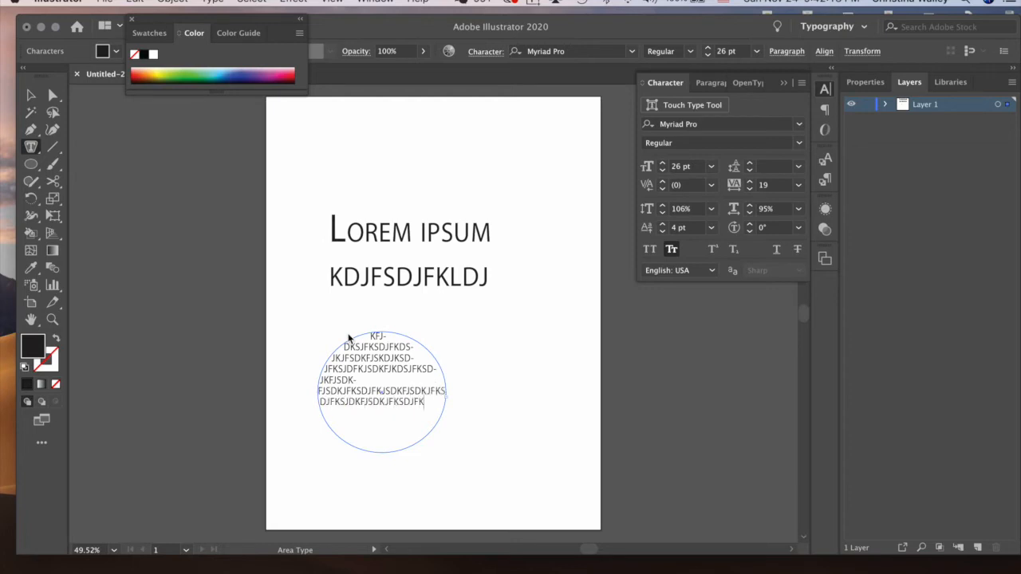
pyautogui.write('SDJFKJSDKDKKKDKD D')
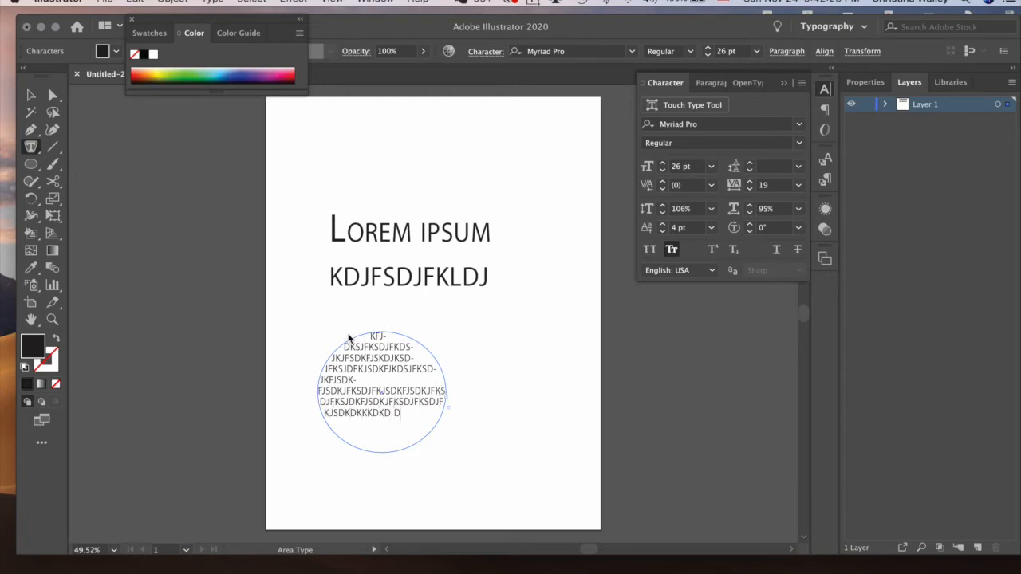
pyautogui.write('KJFKDKFDKJFKKDKD')
pyautogui.click(367, 381)
pyautogui.write('DKJ')
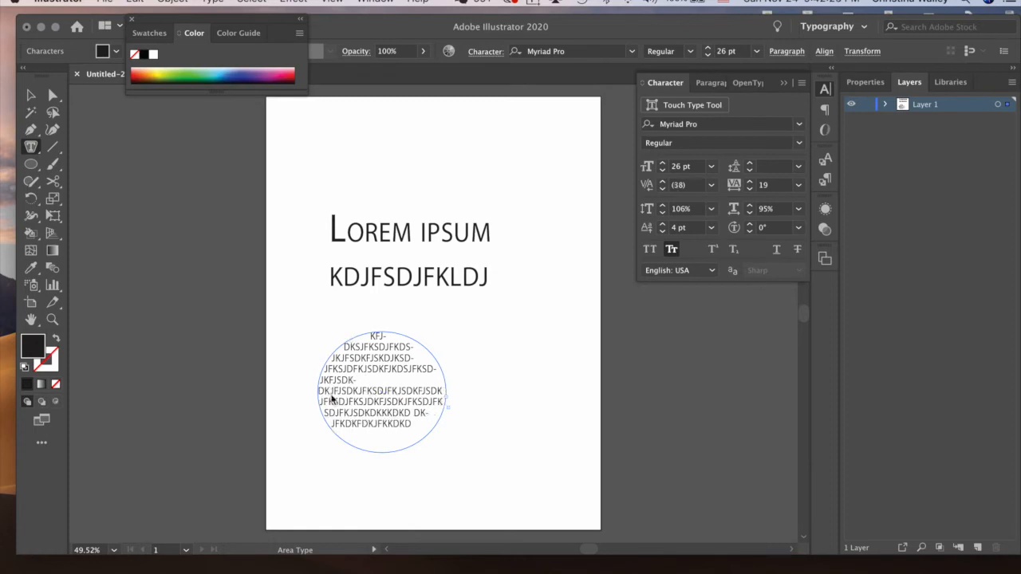
# Dismiss the account notifications and add more random filler letters after the existing text until the ellipse is full.
pyautogui.click(993, 32)
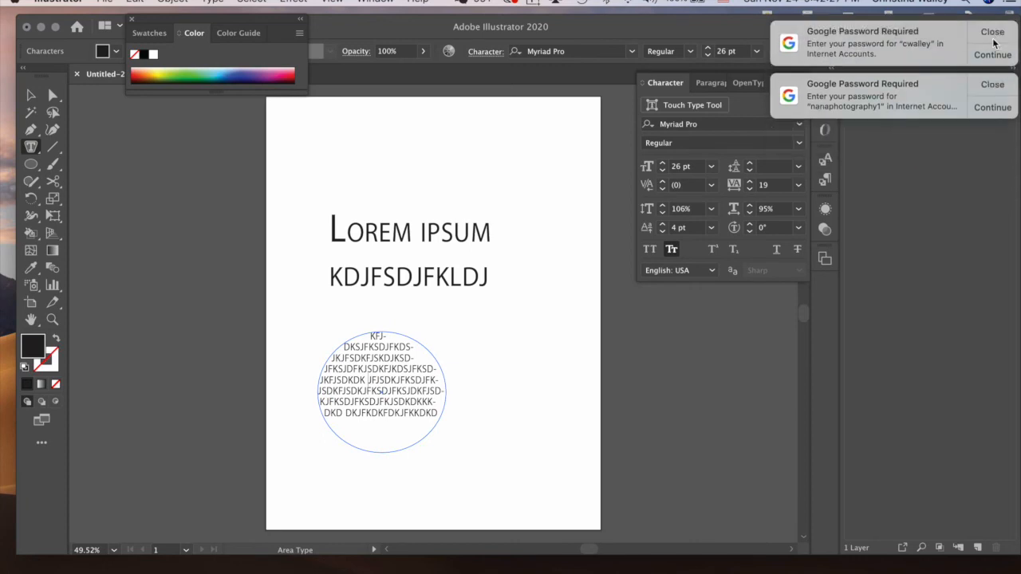
pyautogui.click(993, 31)
pyautogui.click(993, 31)
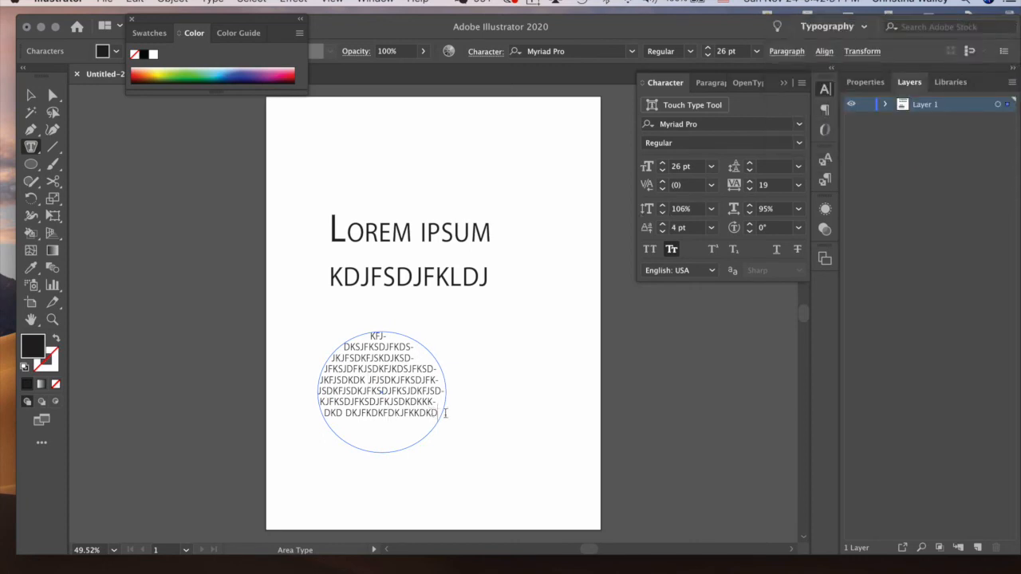
pyautogui.write('KJFKDJFKDSJFKDJKFDKJKDFJKDSJFKJDKFJSD')
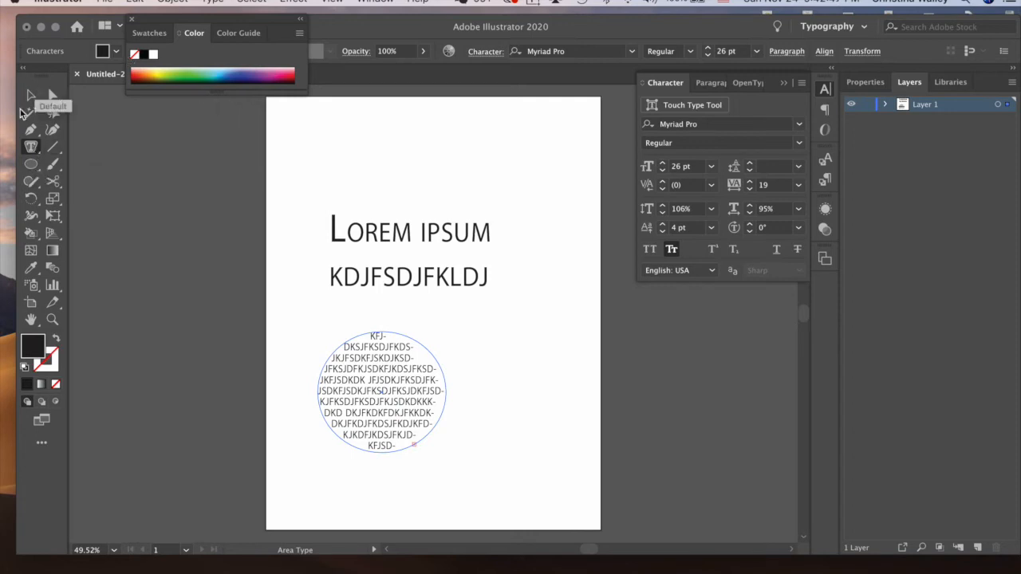
# Draw a large, nearly circular ellipse in the upper-right part of the page, overlapping the end of the Lorem ipsum heading.
pyautogui.click(32, 152)
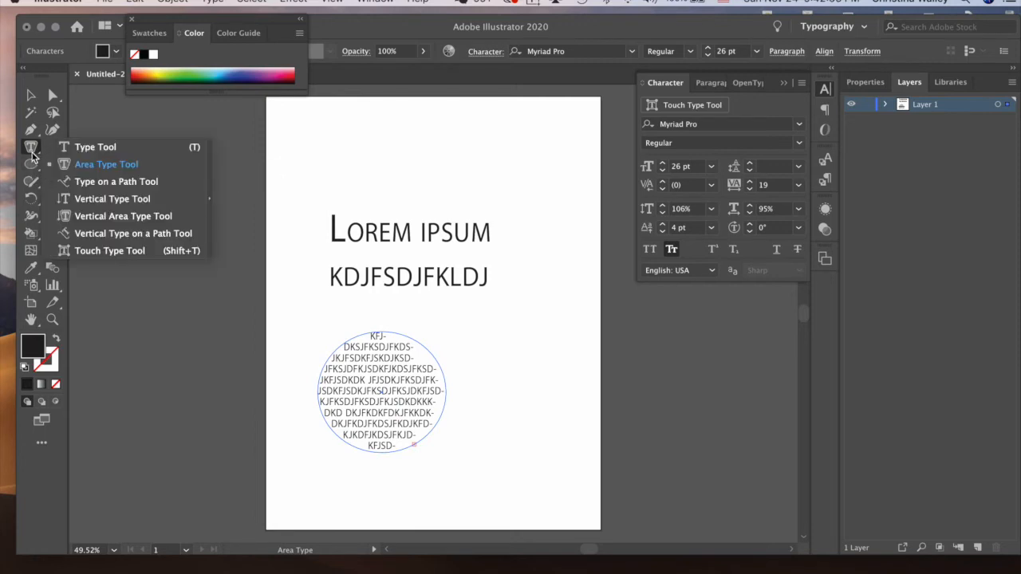
pyautogui.click(102, 185)
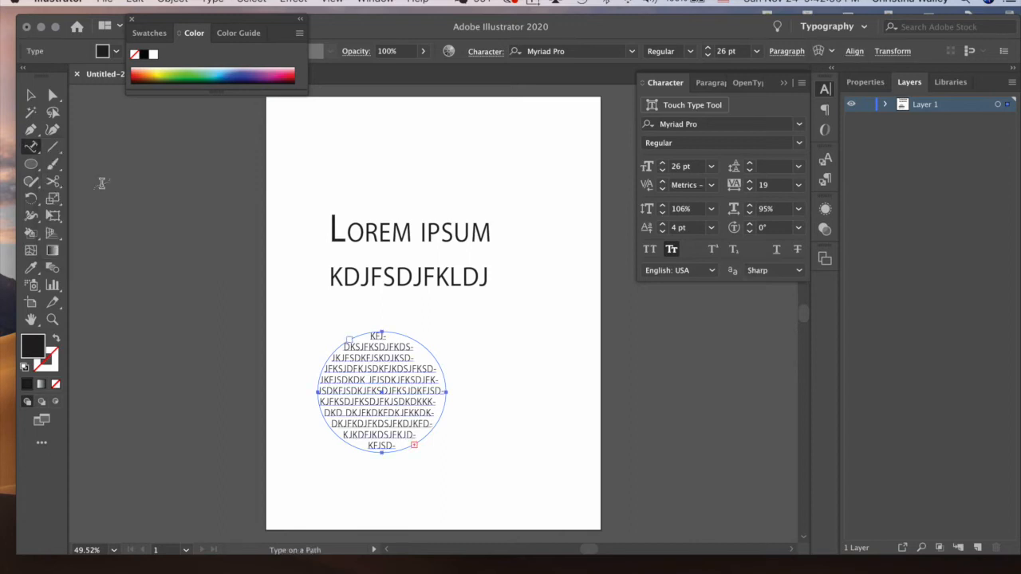
pyautogui.click(30, 163)
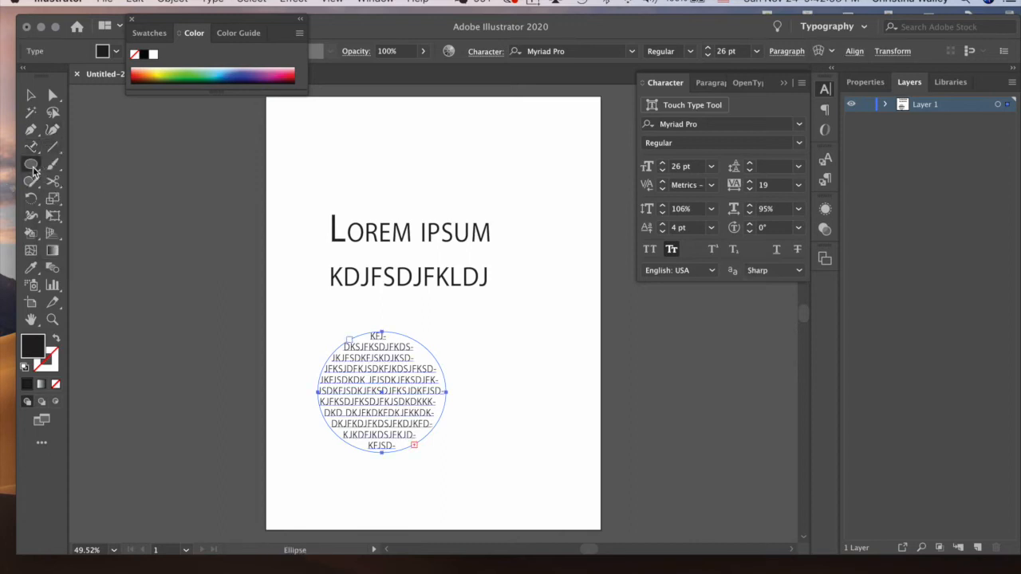
pyautogui.moveTo(433, 115); pyautogui.dragTo(559, 235)
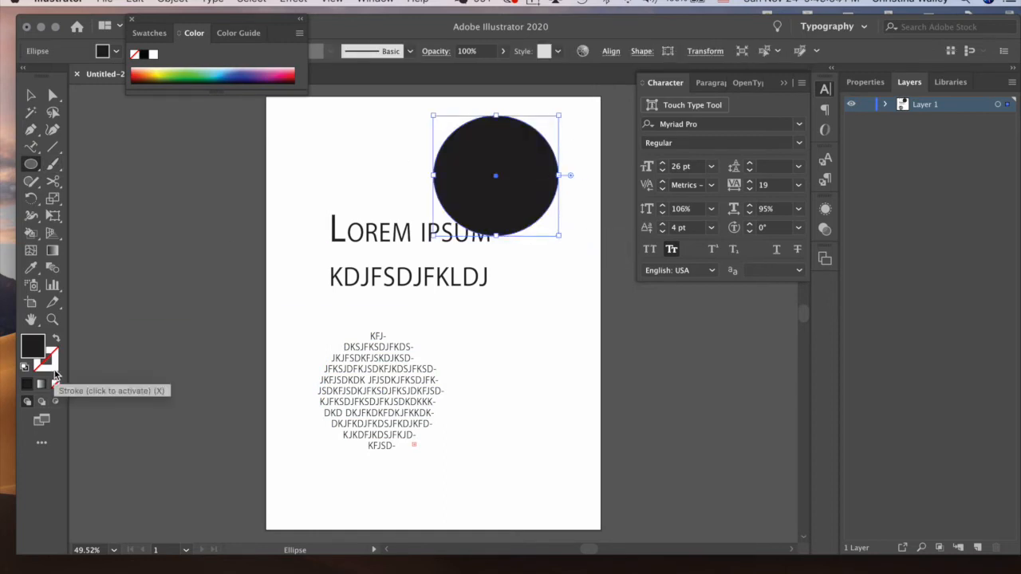
# Give the new upper ellipse a near-black stroke and remove its fill.
pyautogui.doubleClick(36, 349)
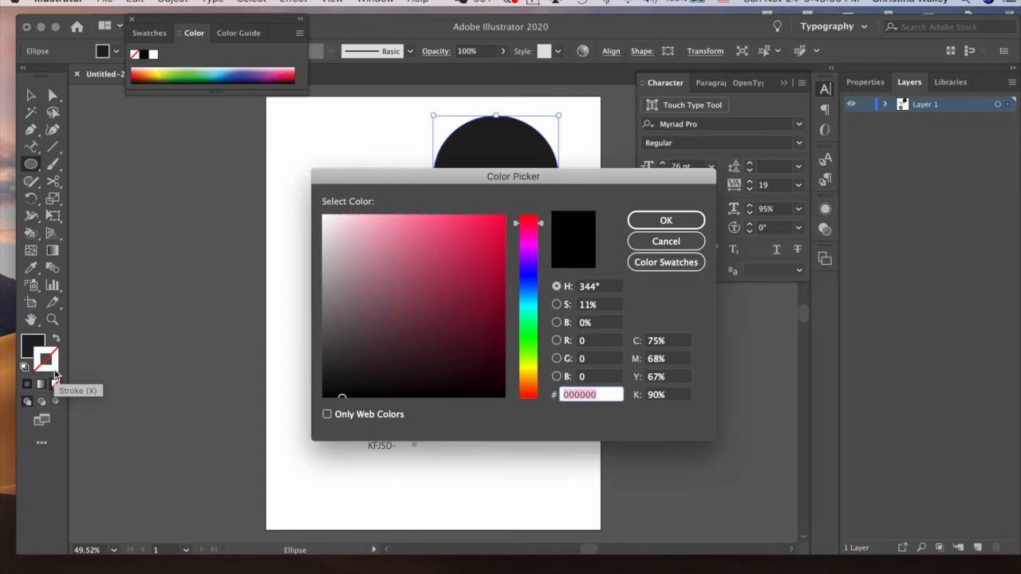
pyautogui.click(494, 382)
pyautogui.click(666, 241)
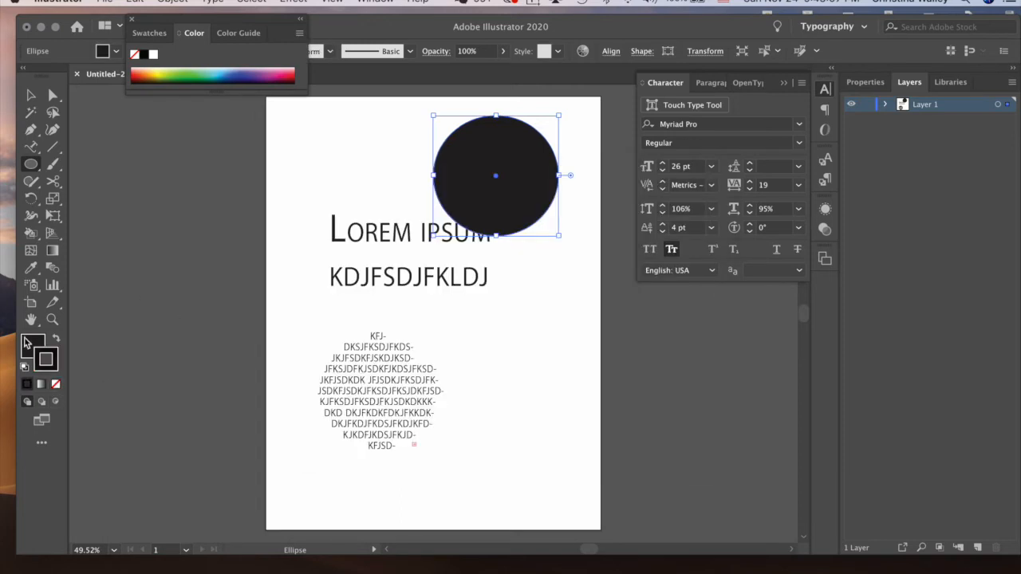
pyautogui.click(56, 384)
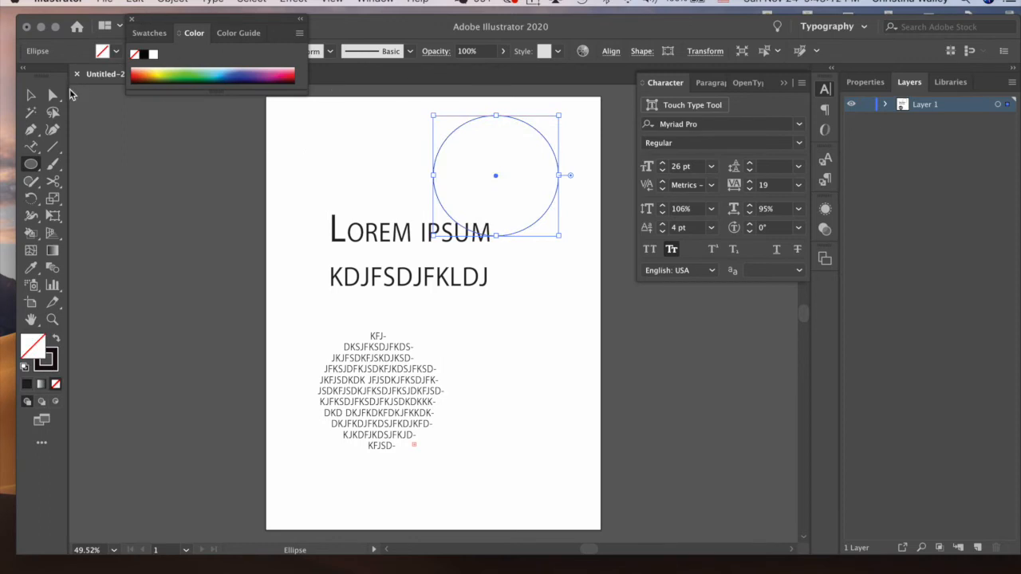
# Deselect the upper ellipse, close the floating colour panel, and run placeholder text around the ellipse's outline with the Type on a Path tool.
pyautogui.click(328, 143)
pyautogui.click(479, 340)
pyautogui.click(30, 96)
pyautogui.click(316, 165)
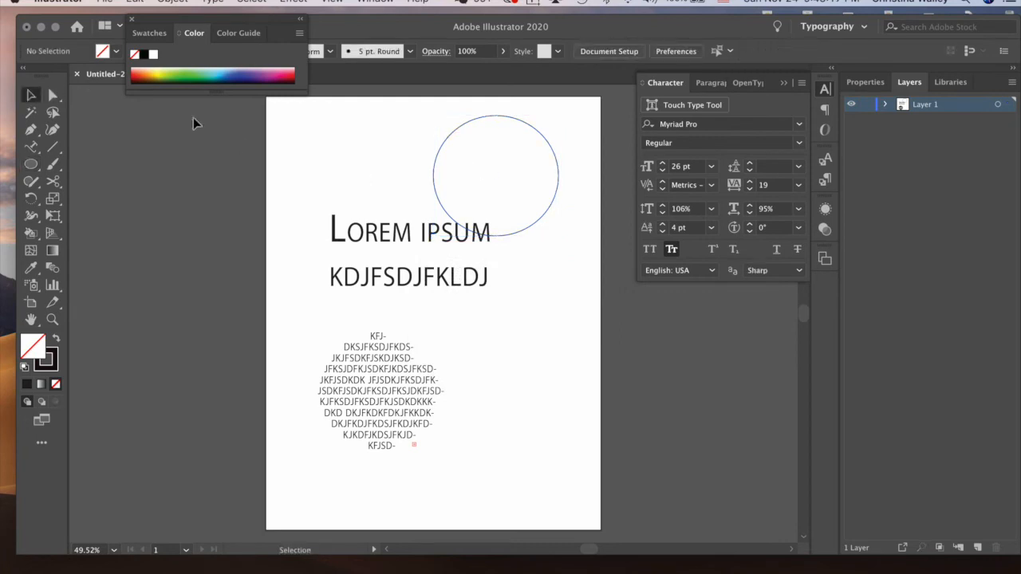
pyautogui.click(133, 21)
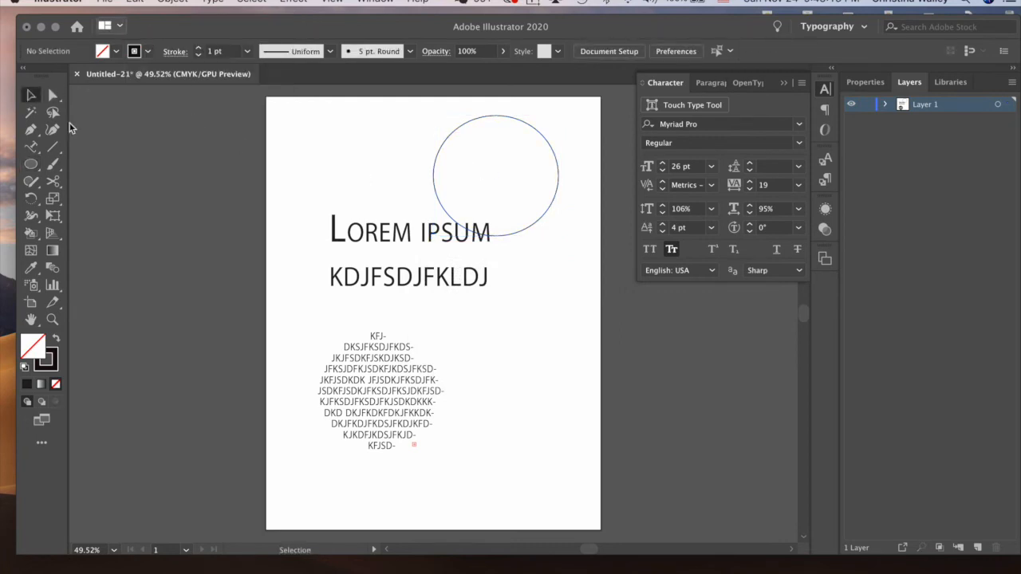
pyautogui.click(30, 147)
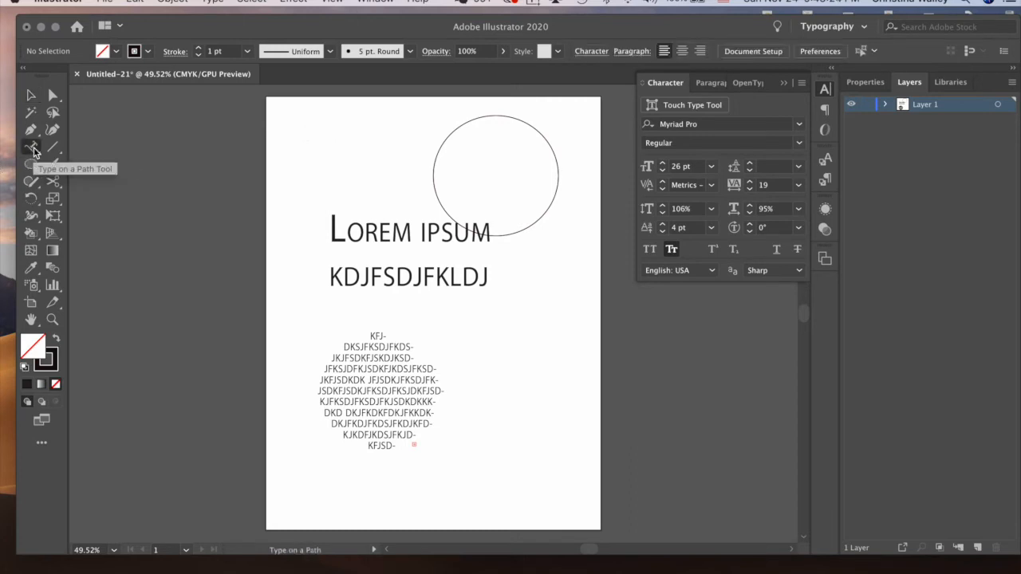
pyautogui.click(437, 149)
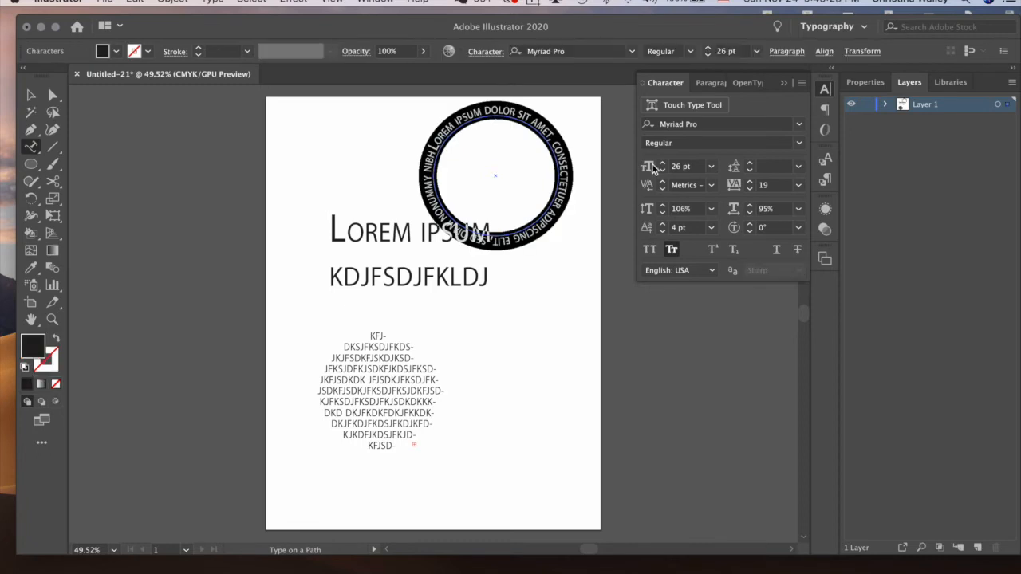
# Draw an open wavy path with the Pen tool above the heading, undoing and redrawing its end point beside the circular text.
pyautogui.click(31, 130)
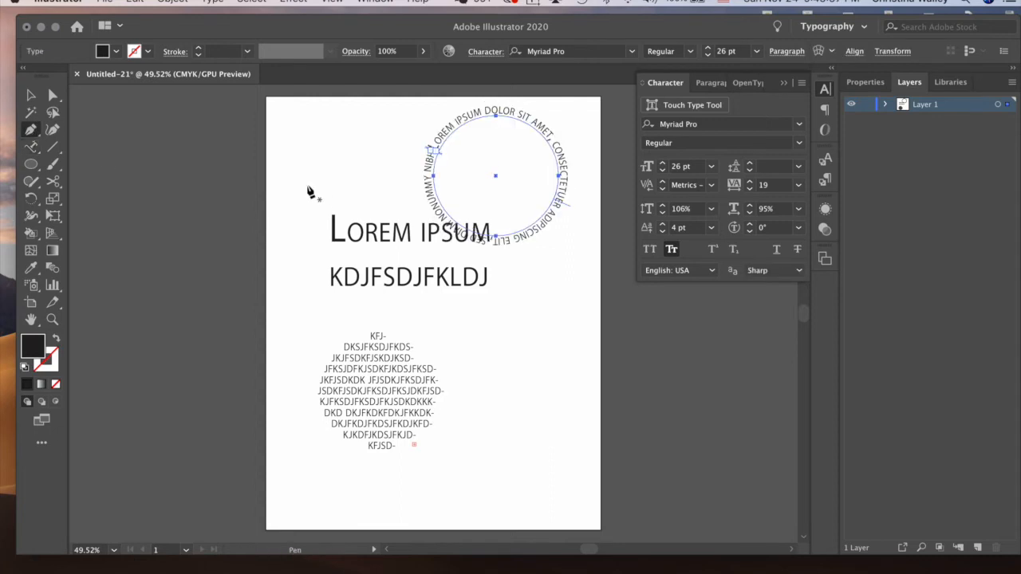
pyautogui.moveTo(293, 176); pyautogui.dragTo(413, 207)
pyautogui.click(412, 140)
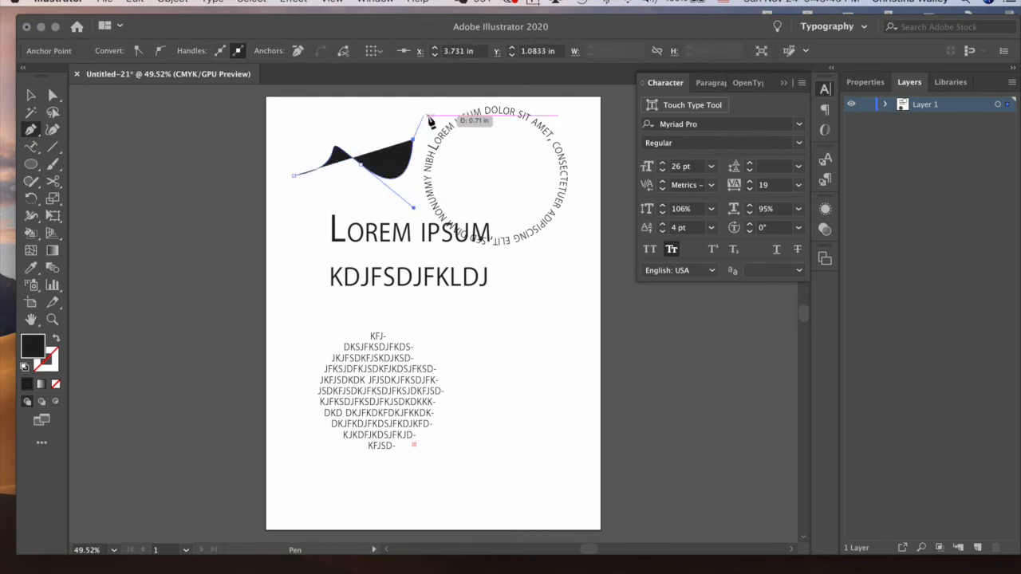
pyautogui.press('super+z')
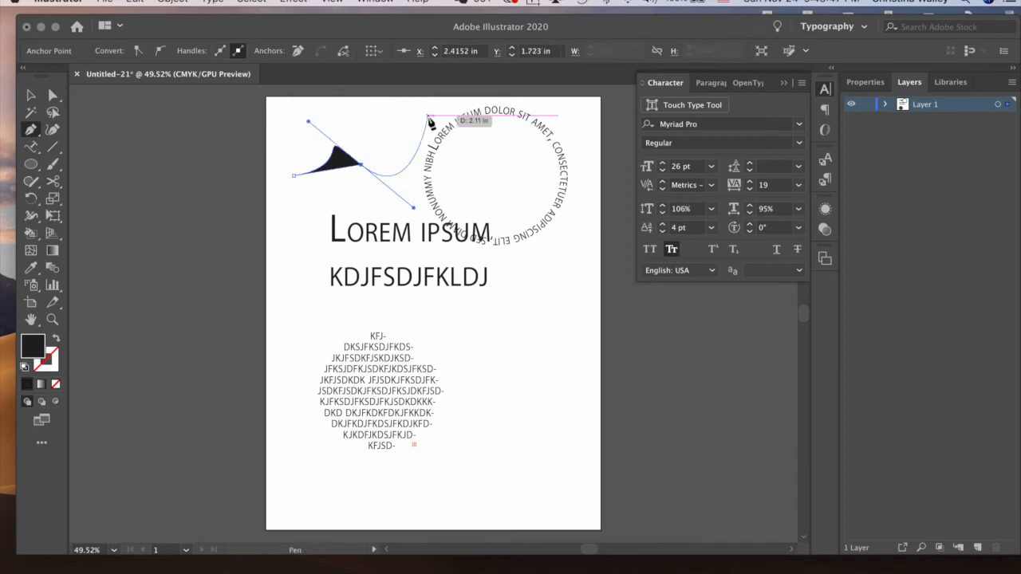
pyautogui.moveTo(410, 133); pyautogui.dragTo(301, 209)
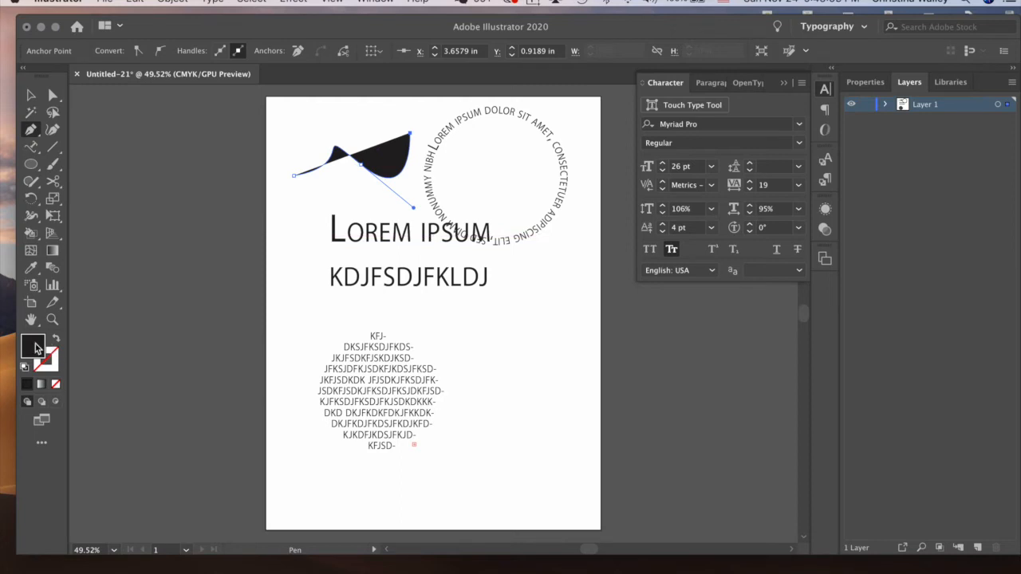
# Give the wavy path a near-black stroke and remove its fill.
pyautogui.click(50, 367)
pyautogui.doubleClick(50, 365)
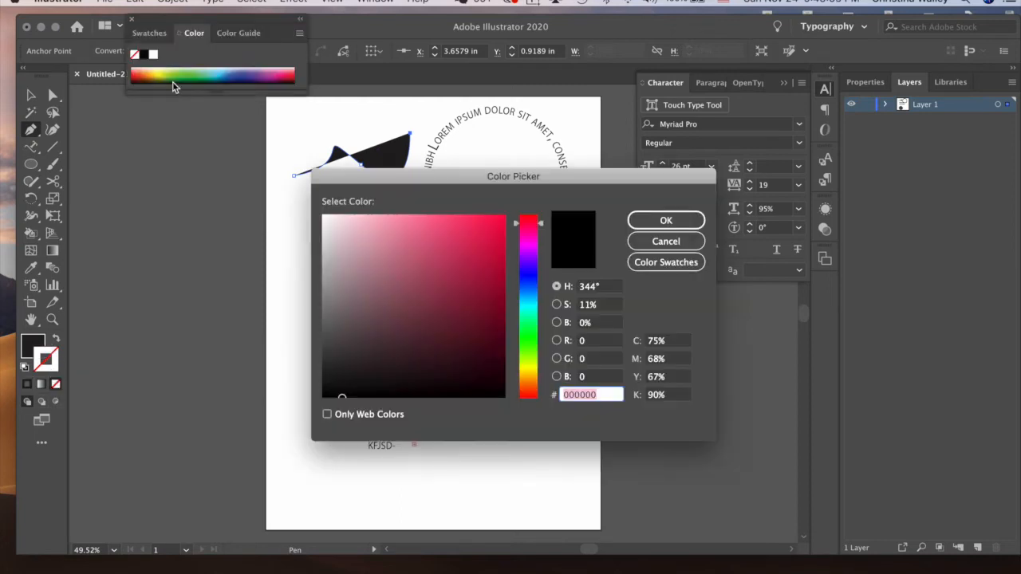
pyautogui.click(494, 388)
pyautogui.click(665, 220)
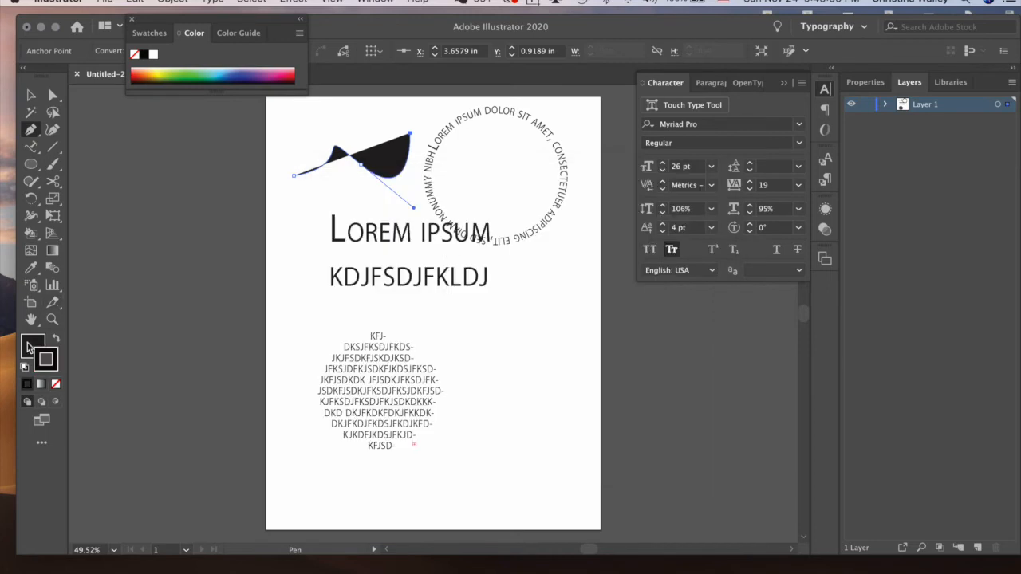
pyautogui.click(55, 384)
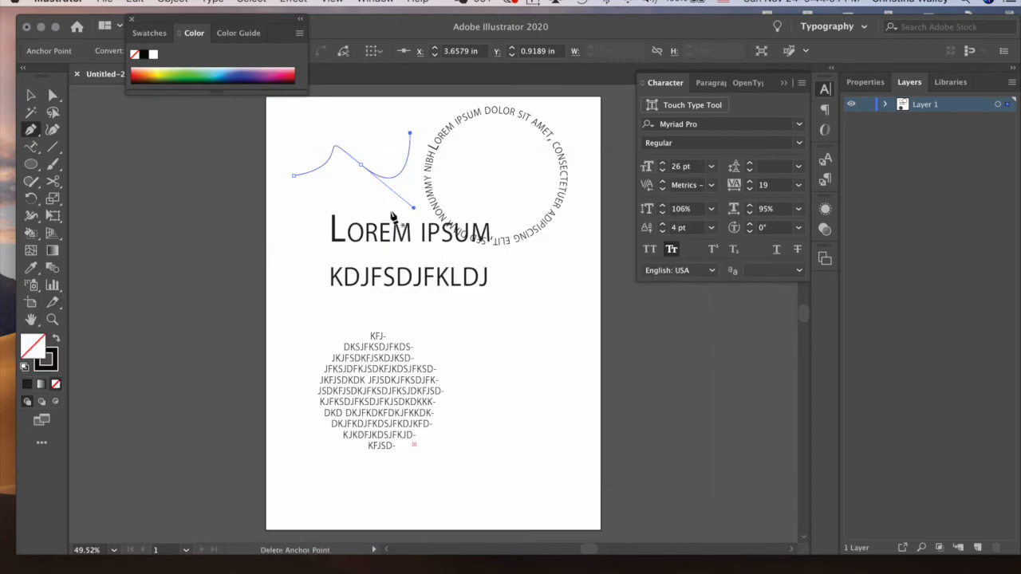
# Place type along the wavy path and replace its placeholder text with random filler letters.
pyautogui.click(30, 147)
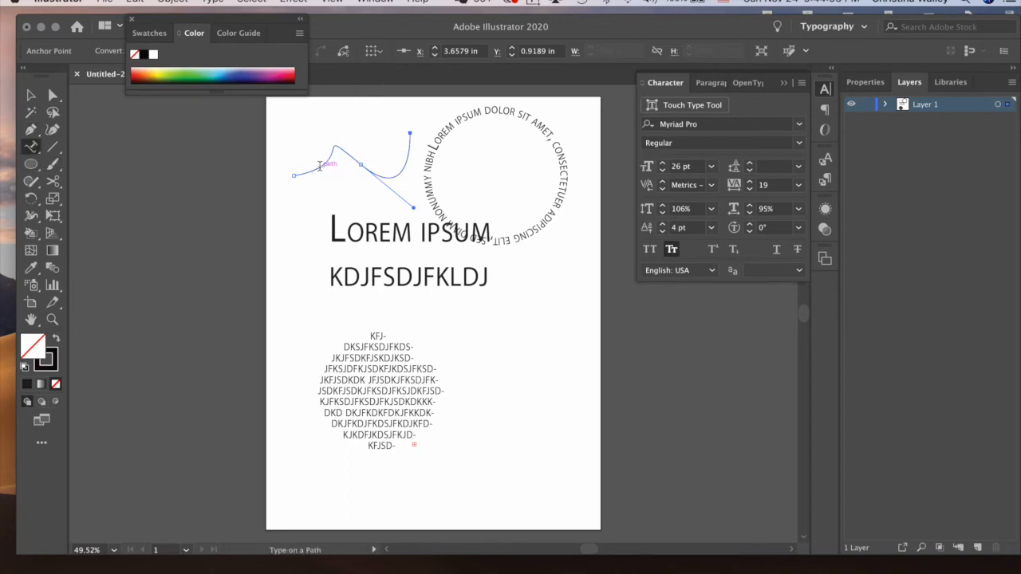
pyautogui.click(319, 166)
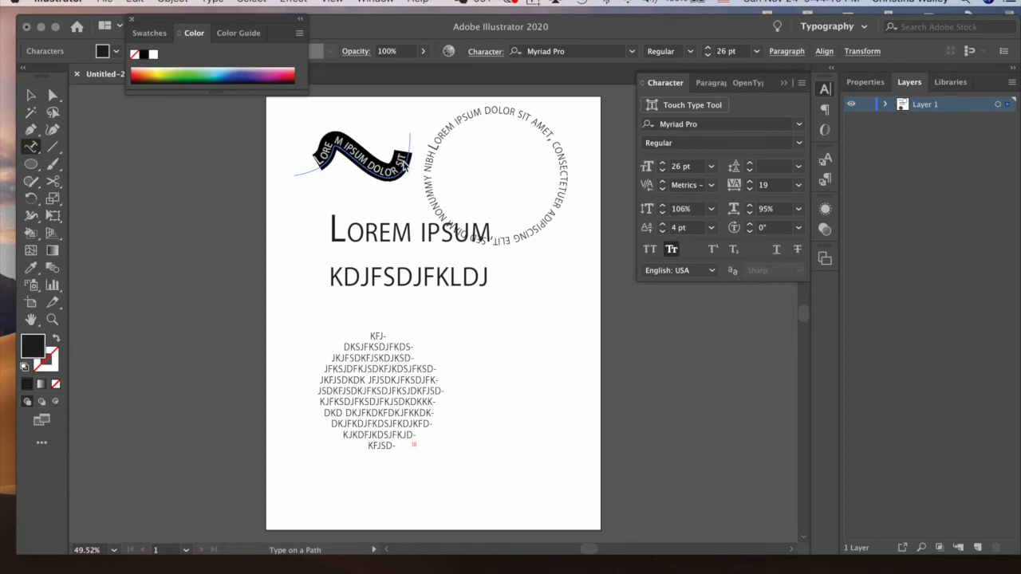
pyautogui.write('KJSKJ DKSJDKSJDKJSKJDSKJ')
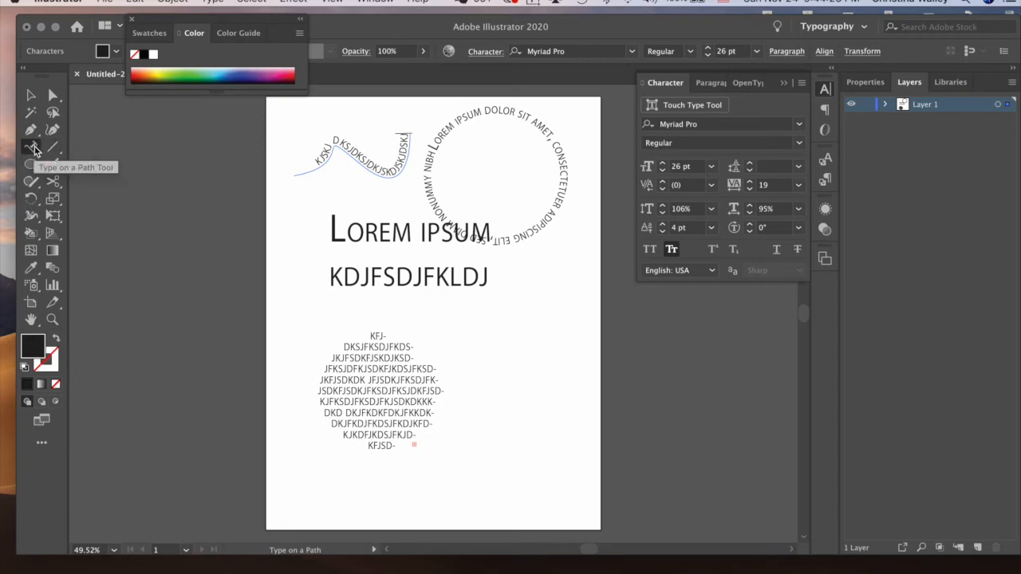
# Place a vertical line of Lorem ipsum placeholder text beside the text-filled ellipse with the Vertical Type tool.
pyautogui.moveTo(34, 150); pyautogui.dragTo(94, 209)
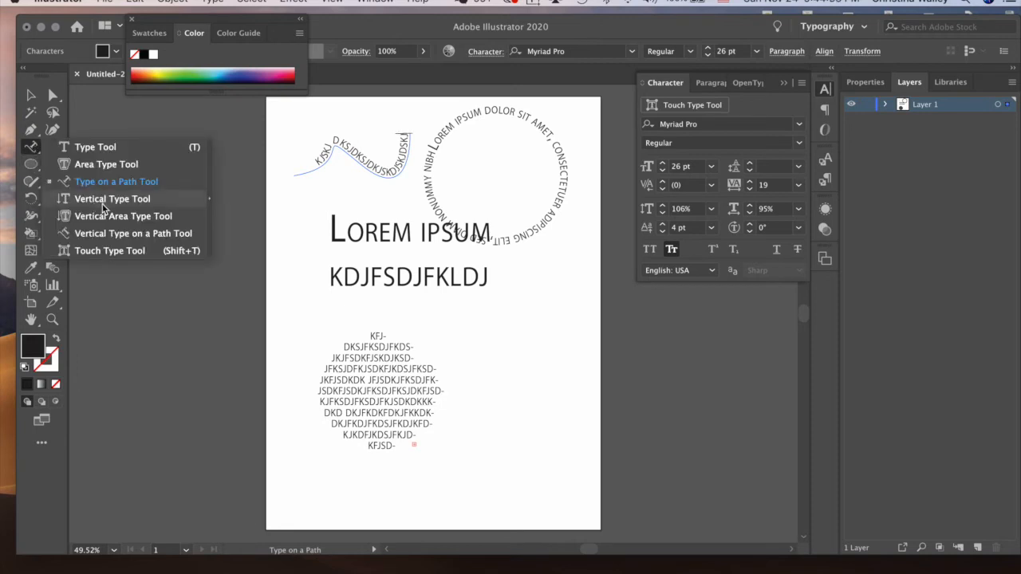
pyautogui.moveTo(103, 209); pyautogui.dragTo(103, 209)
pyautogui.click(493, 316)
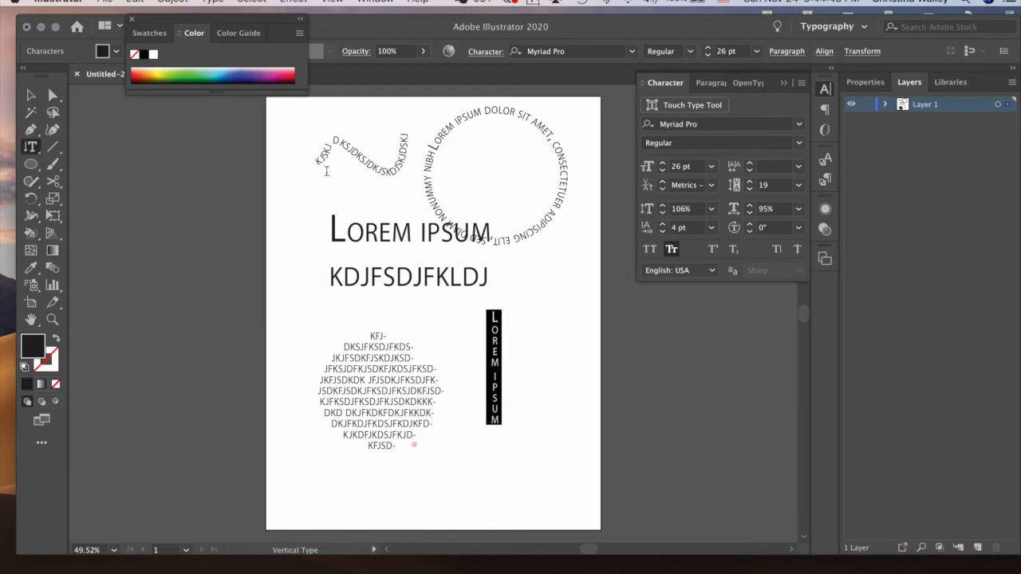
# Draw an ellipse about 2.17 in wide and 2.69 in high beside the vertical text, overlapping the page's edge.
pyautogui.click(30, 150)
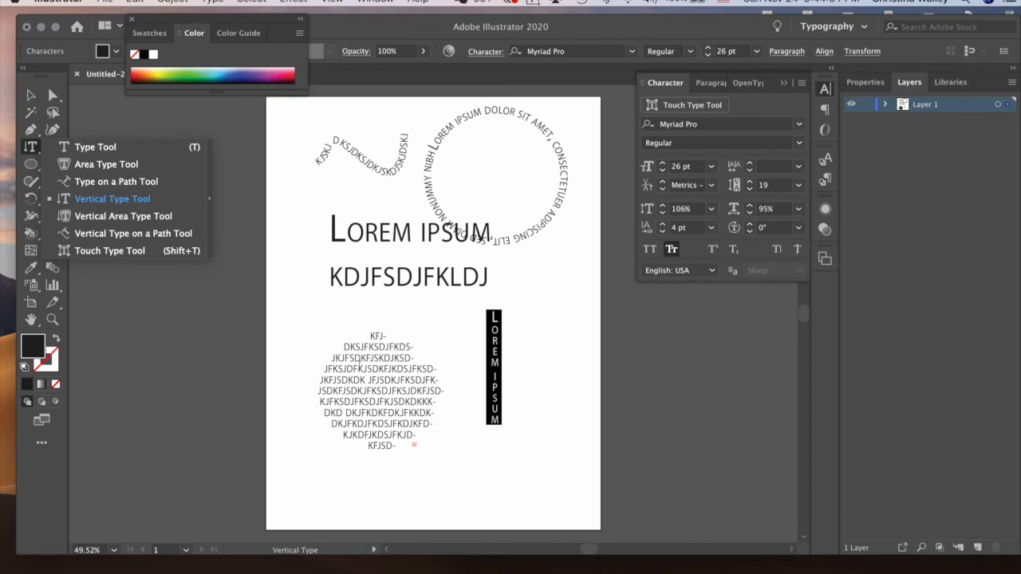
pyautogui.click(29, 168)
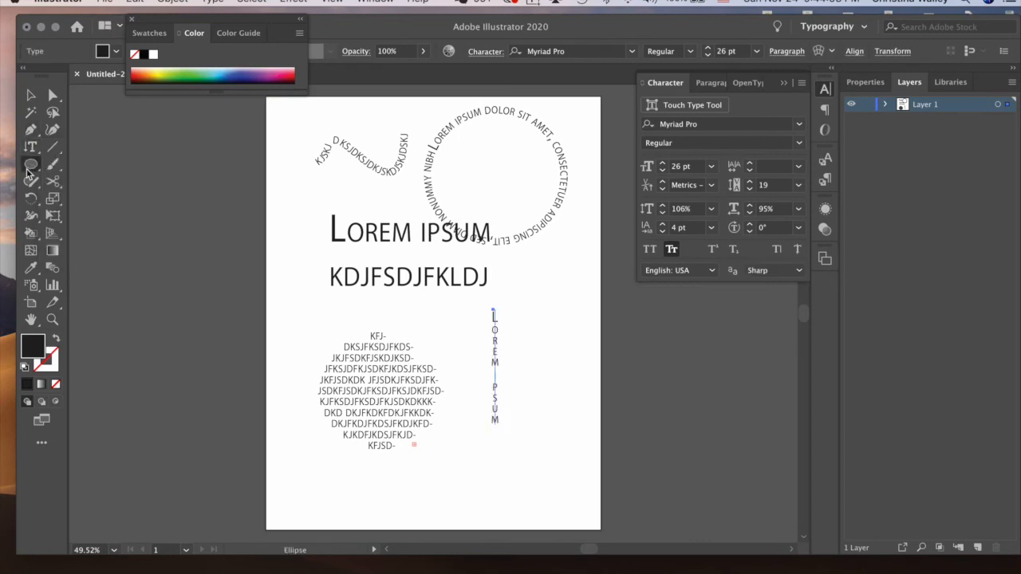
pyautogui.moveTo(523, 316)
pyautogui.mouseDown()
pyautogui.moveTo(594, 418)
pyautogui.moveTo(610, 423)
pyautogui.mouseUp()
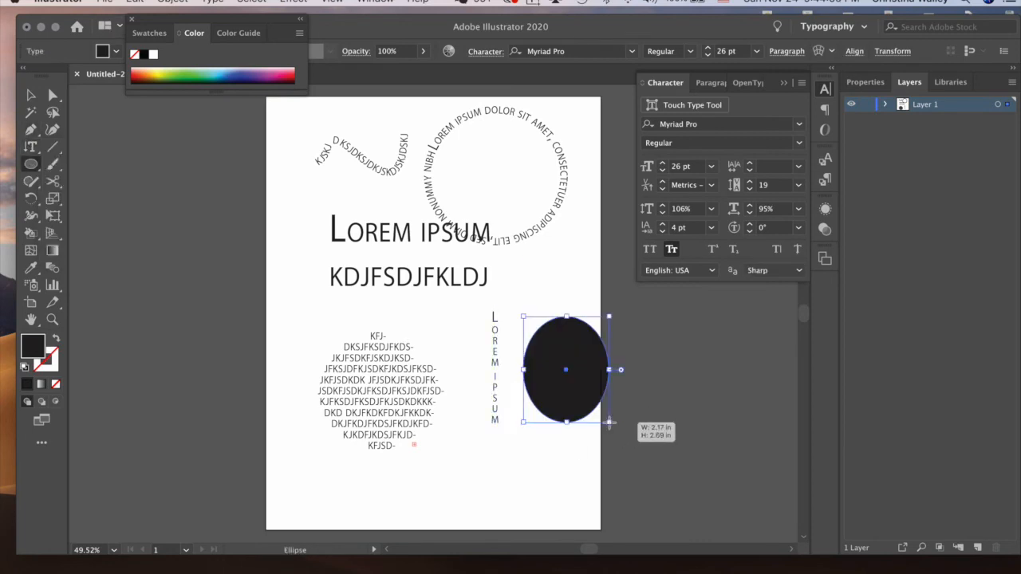
# Set the new ellipse's stroke colour to 110206 and remove its fill.
pyautogui.doubleClick(51, 363)
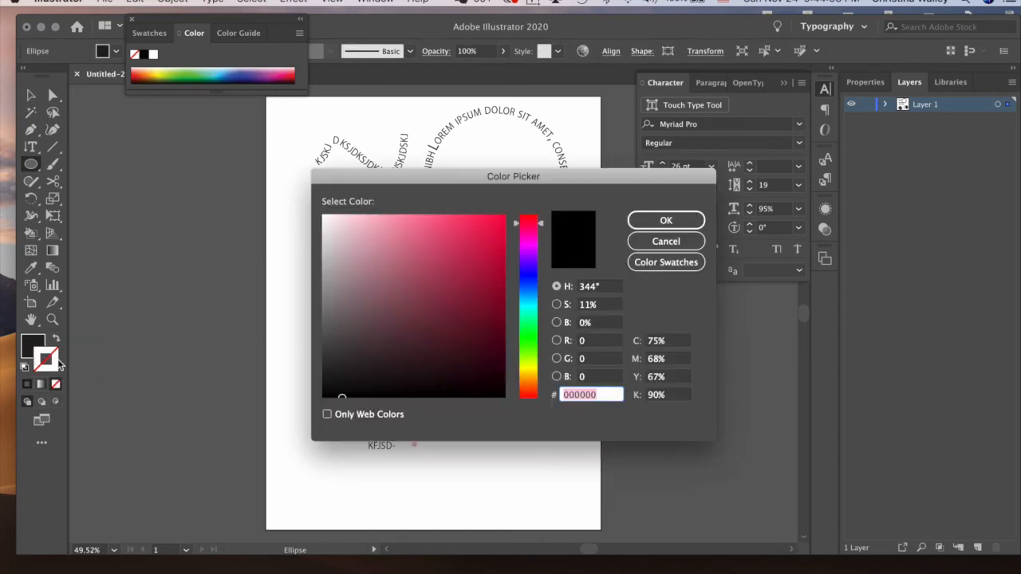
pyautogui.click(488, 386)
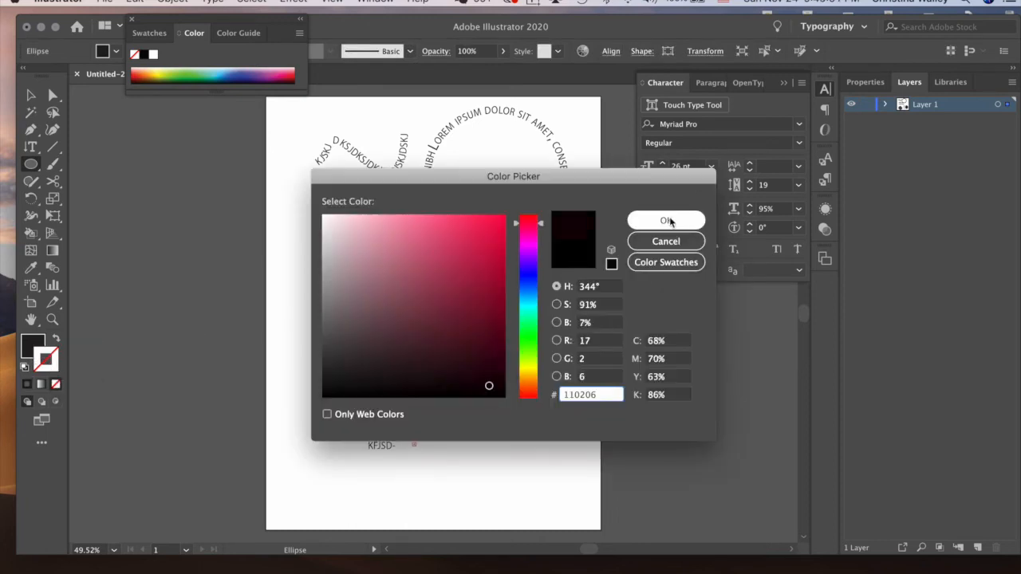
pyautogui.click(666, 220)
pyautogui.click(28, 346)
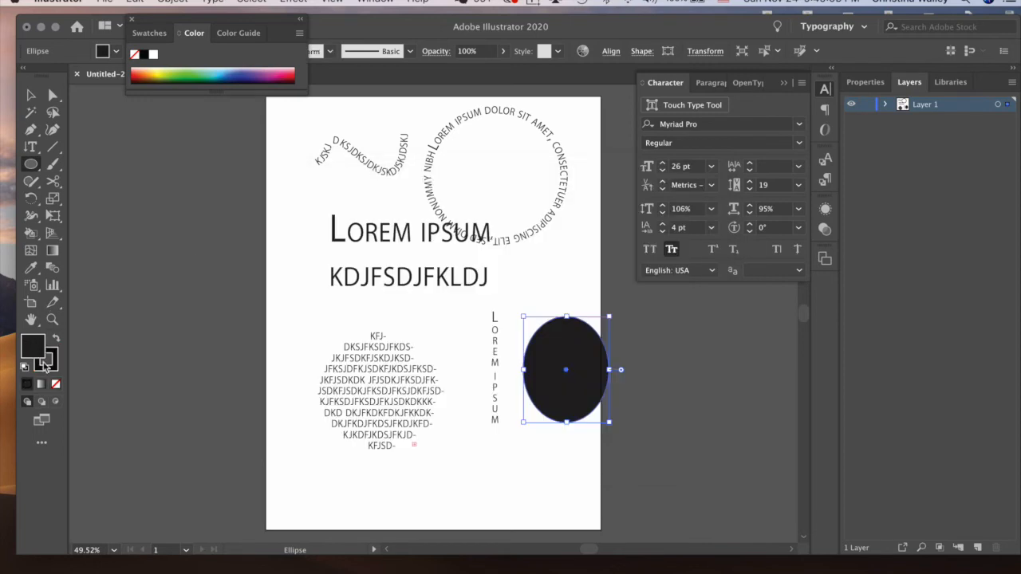
pyautogui.click(56, 384)
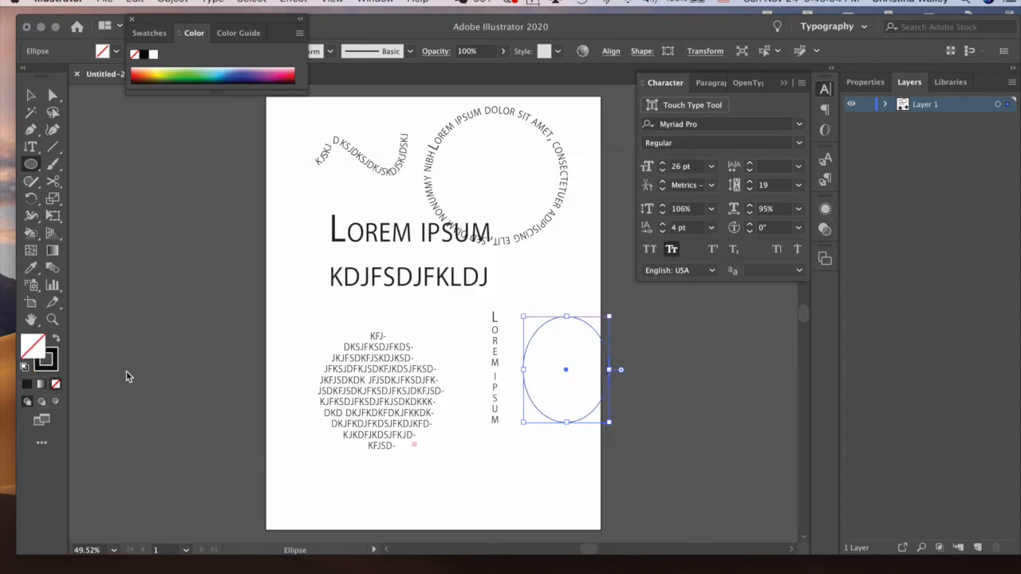
# Fill the outlined ellipse beside the vertical line with vertical placeholder text using the Vertical Type tool.
pyautogui.click(32, 149)
pyautogui.click(98, 206)
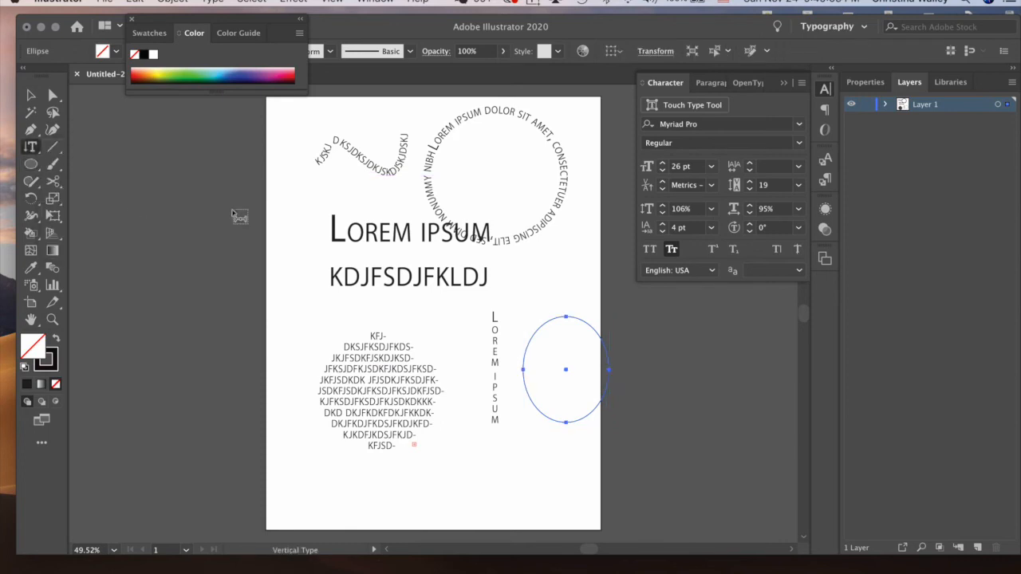
pyautogui.click(541, 342)
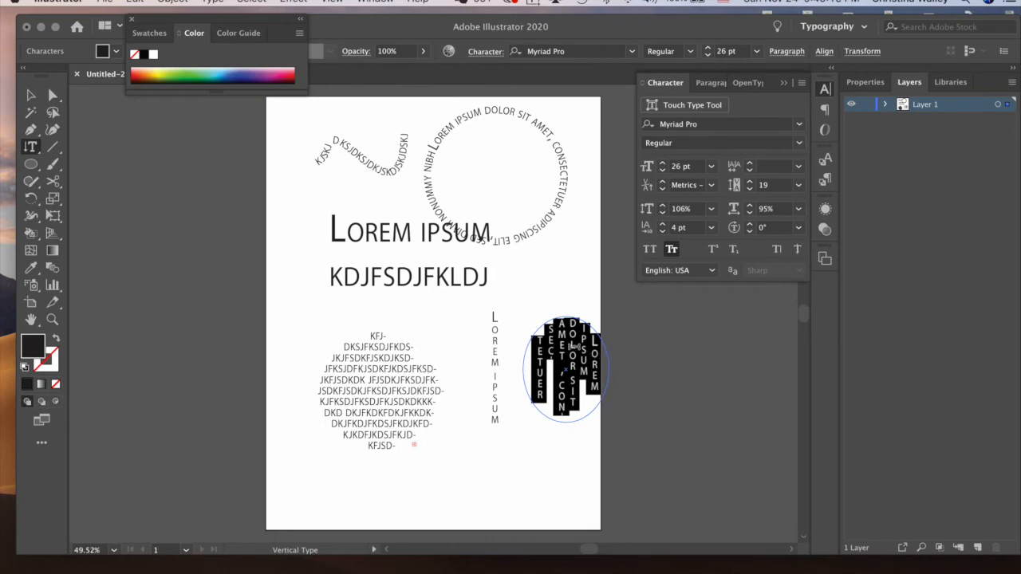
# Close the floating Color panel and delete all the type samples from the page.
pyautogui.click(32, 148)
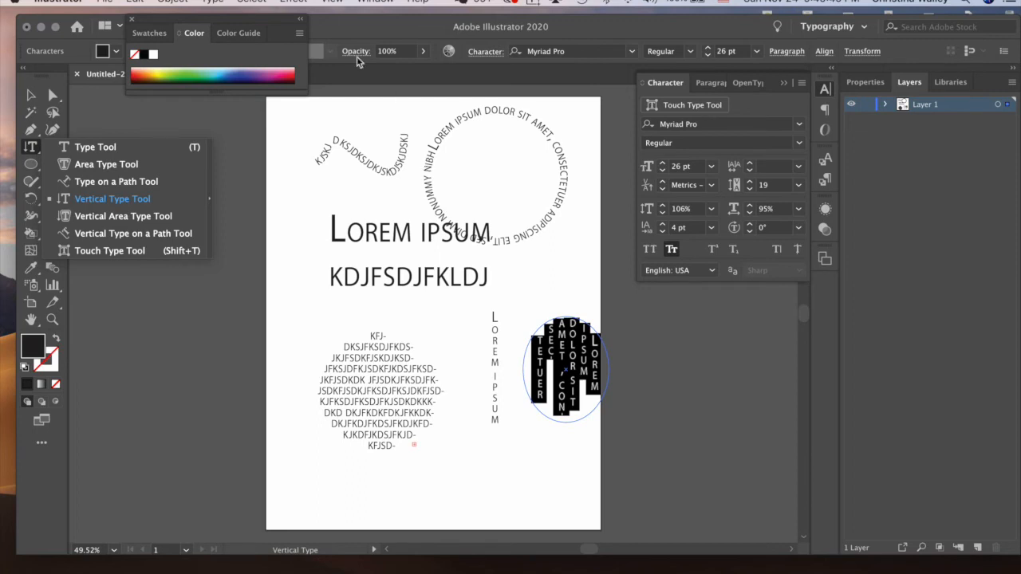
pyautogui.click(132, 19)
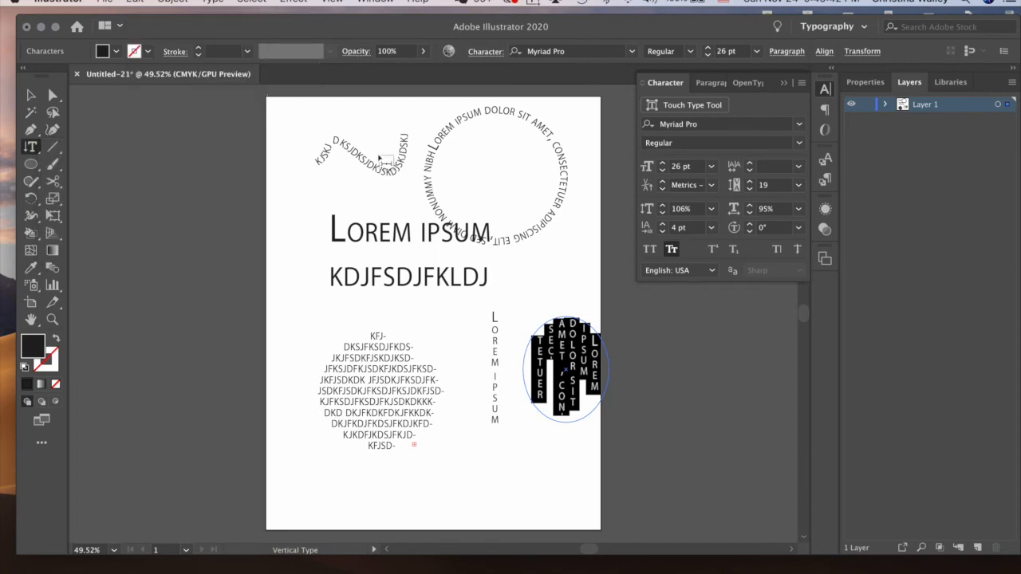
pyautogui.click(30, 95)
pyautogui.click(310, 136)
pyautogui.press('super+a')
pyautogui.press('Delete')
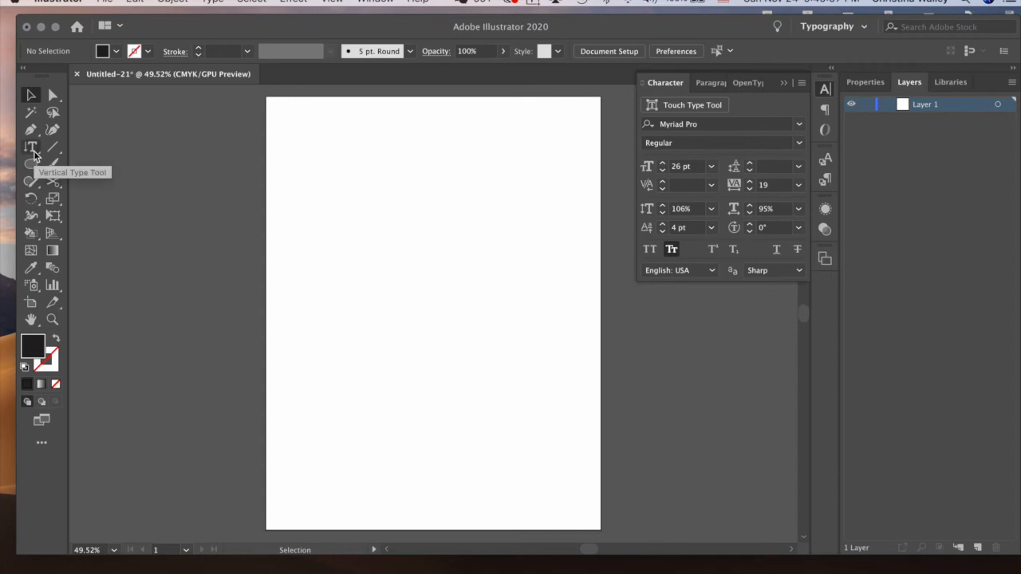
# Place a horizontal line of Lorem ipsum placeholder text near the page's upper part with the Type tool and enlarge it to 64 pt.
pyautogui.moveTo(35, 152); pyautogui.dragTo(51, 146)
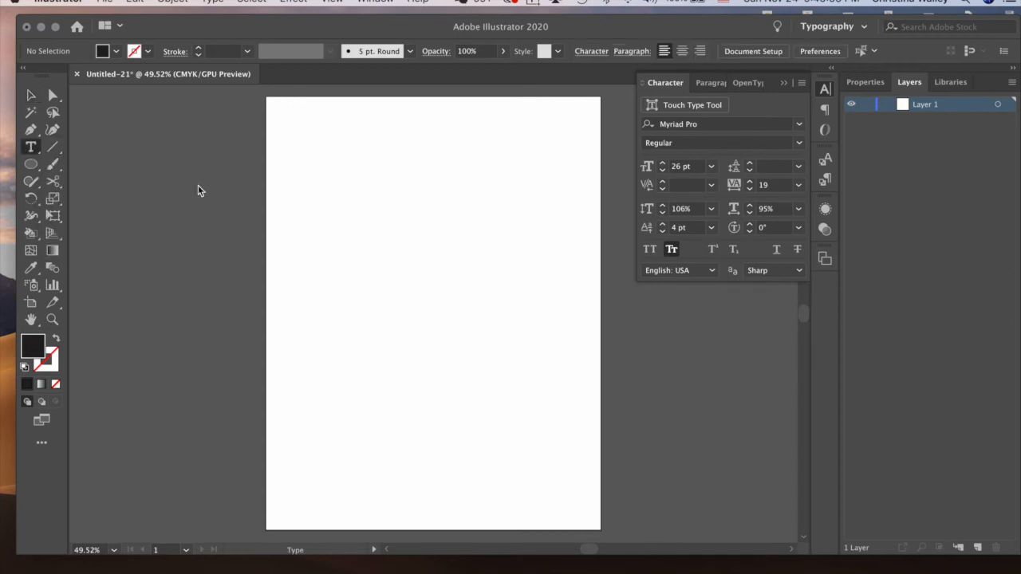
pyautogui.click(333, 199)
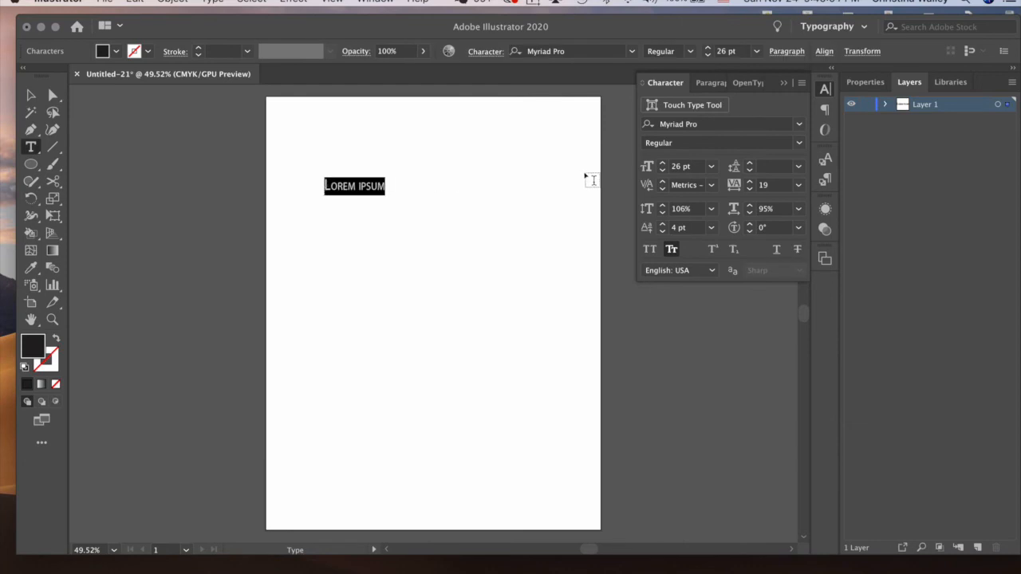
pyautogui.moveTo(664, 166); pyautogui.dragTo(664, 166)
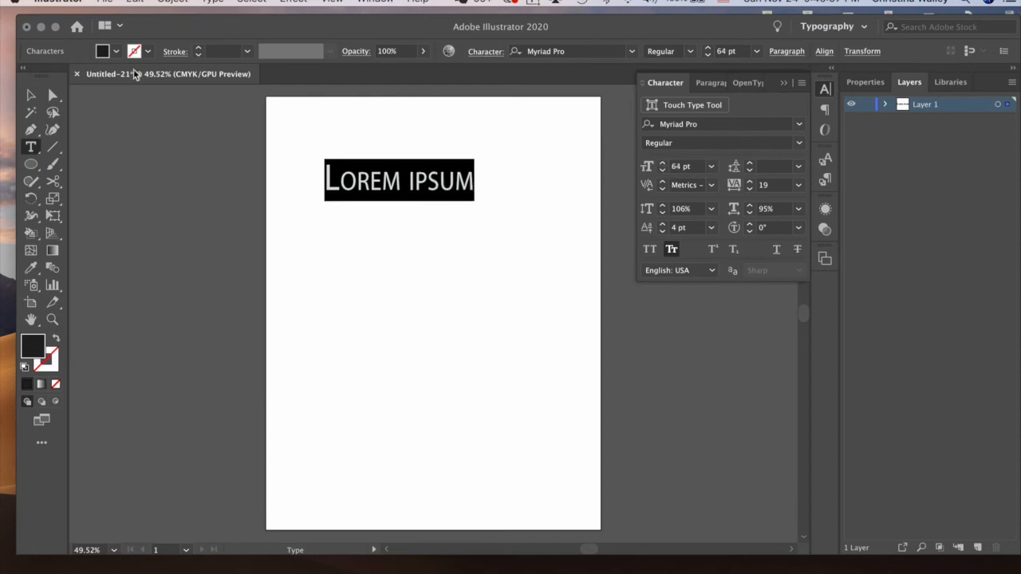
# Apply an Envelope Distort mesh with 4 rows and 4 columns to the Lorem ipsum text.
pyautogui.click(30, 97)
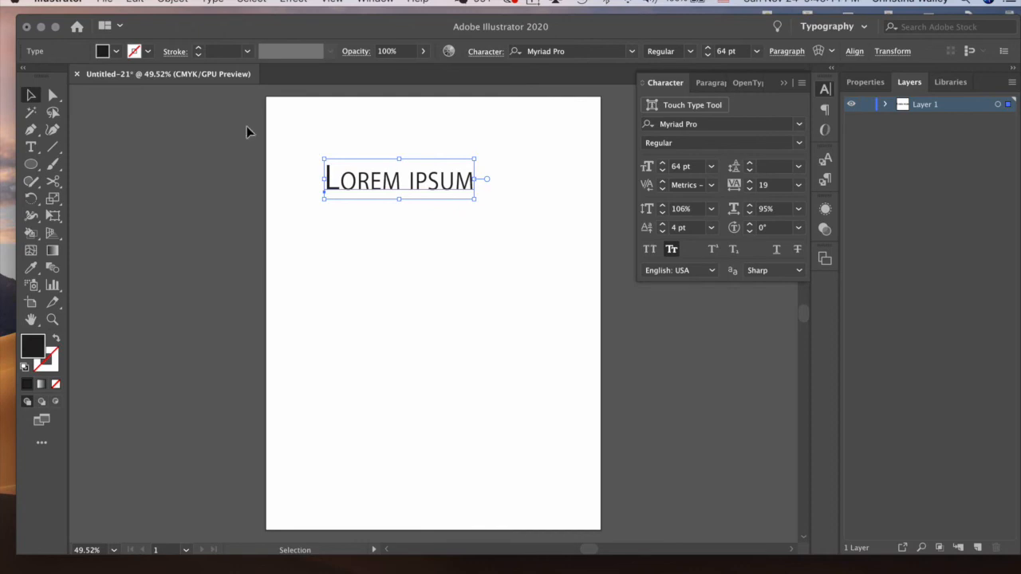
pyautogui.click(183, 2)
pyautogui.moveTo(239, 374)
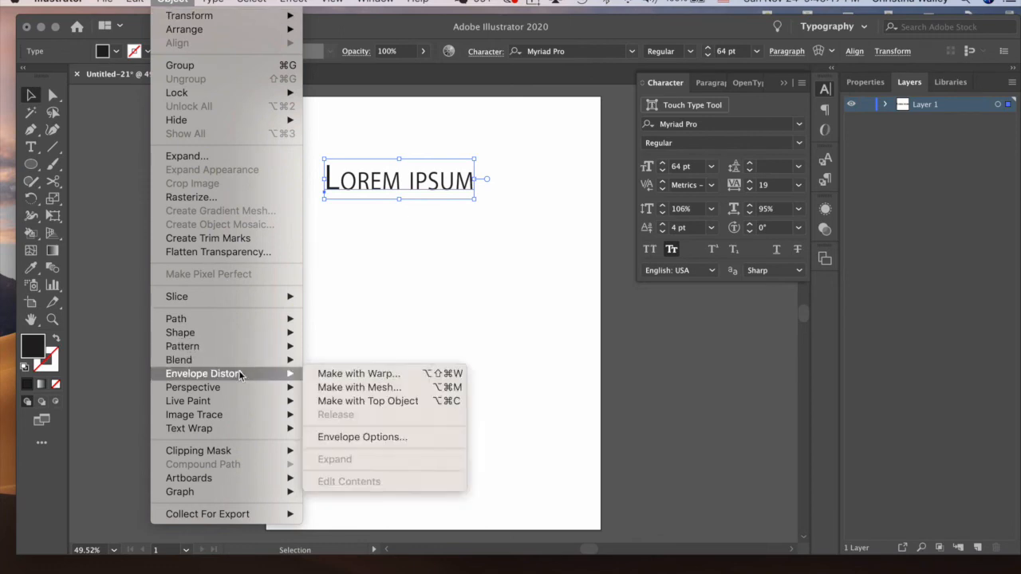
pyautogui.click(390, 387)
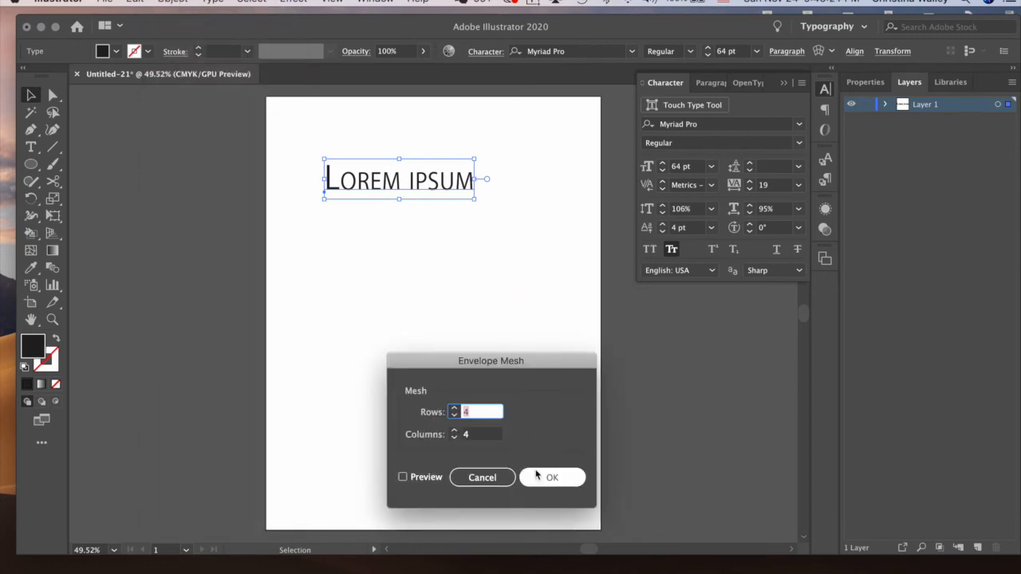
pyautogui.click(537, 476)
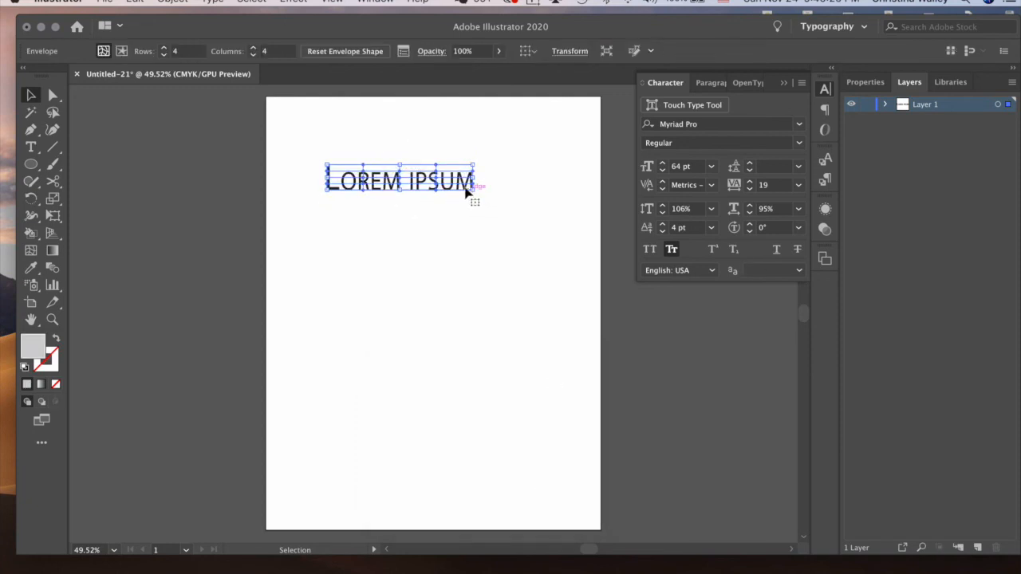
# Move the envelope slightly upward with Direct Selection and pull the lower-edge mesh point beneath the R of Lorem downward.
pyautogui.press('super+equal')
pyautogui.press('super+equal')
pyautogui.press('super+equal')
pyautogui.press('super+equal')
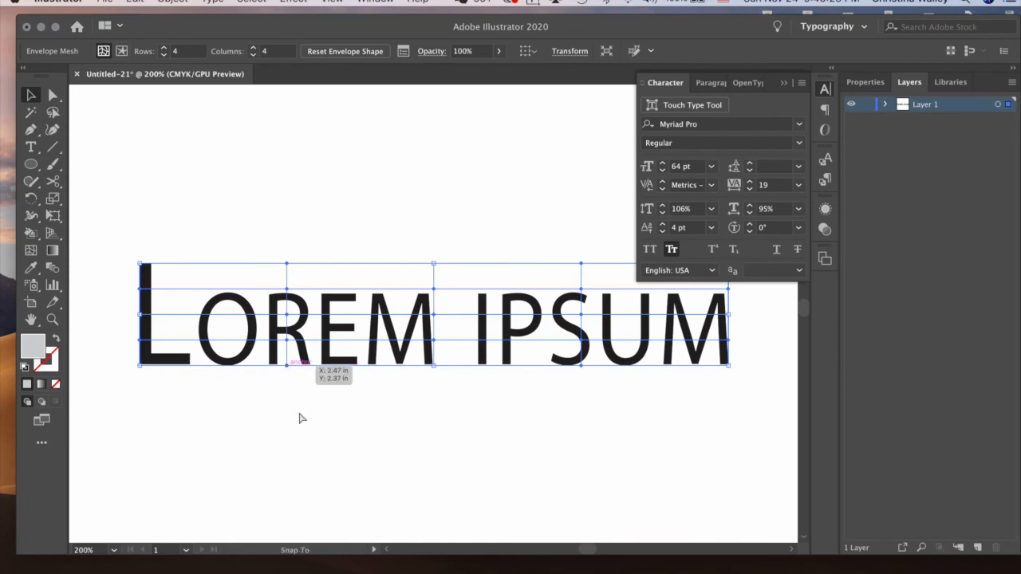
pyautogui.click(53, 95)
pyautogui.moveTo(287, 263); pyautogui.dragTo(285, 219)
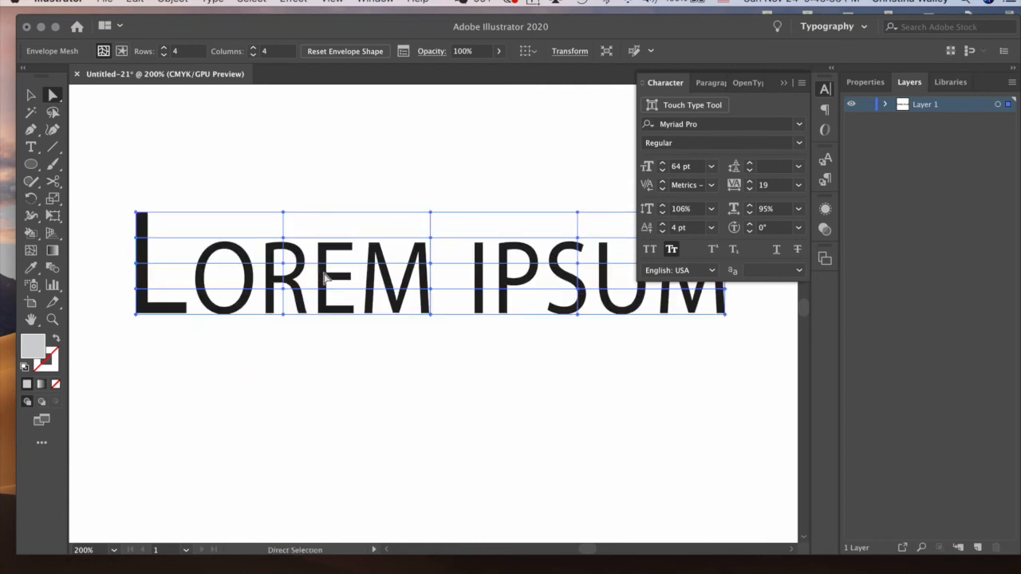
pyautogui.click(324, 275)
pyautogui.moveTo(287, 316); pyautogui.dragTo(289, 373)
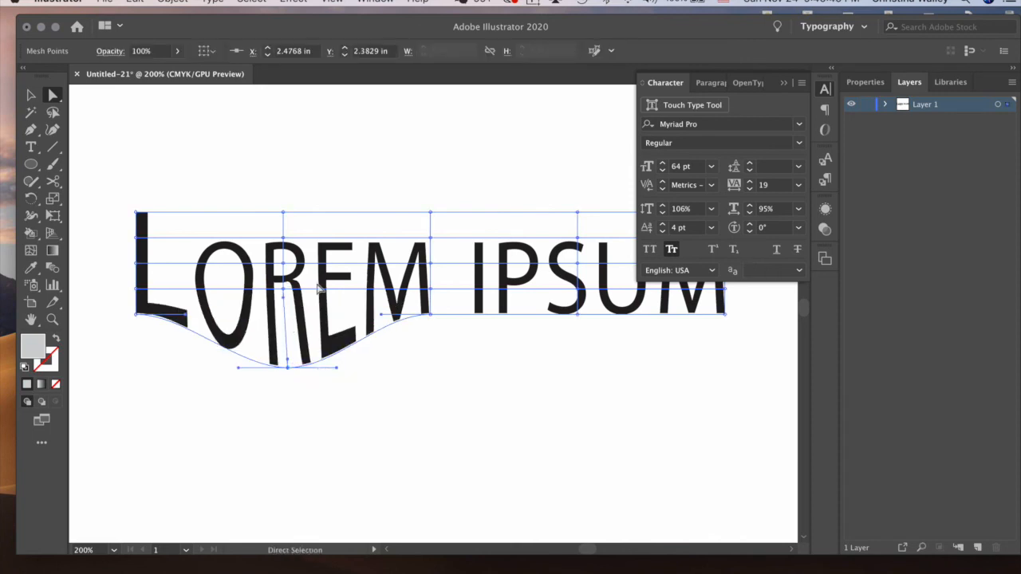
# Raise the upper two mesh points at the text's centre and pull the lower mesh points at the S of ipsum downward.
pyautogui.moveTo(435, 214); pyautogui.dragTo(432, 157)
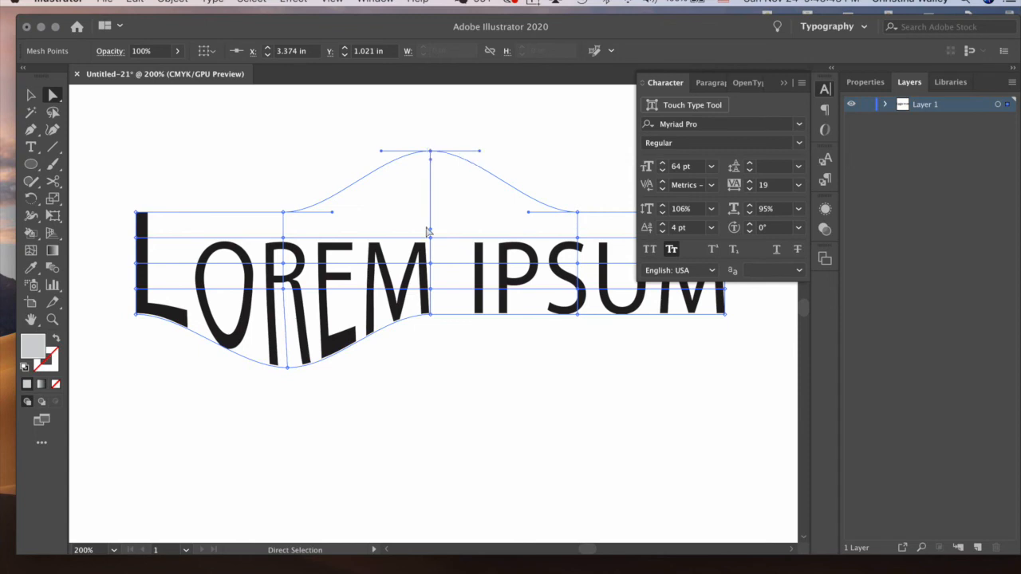
pyautogui.moveTo(431, 237); pyautogui.dragTo(426, 191)
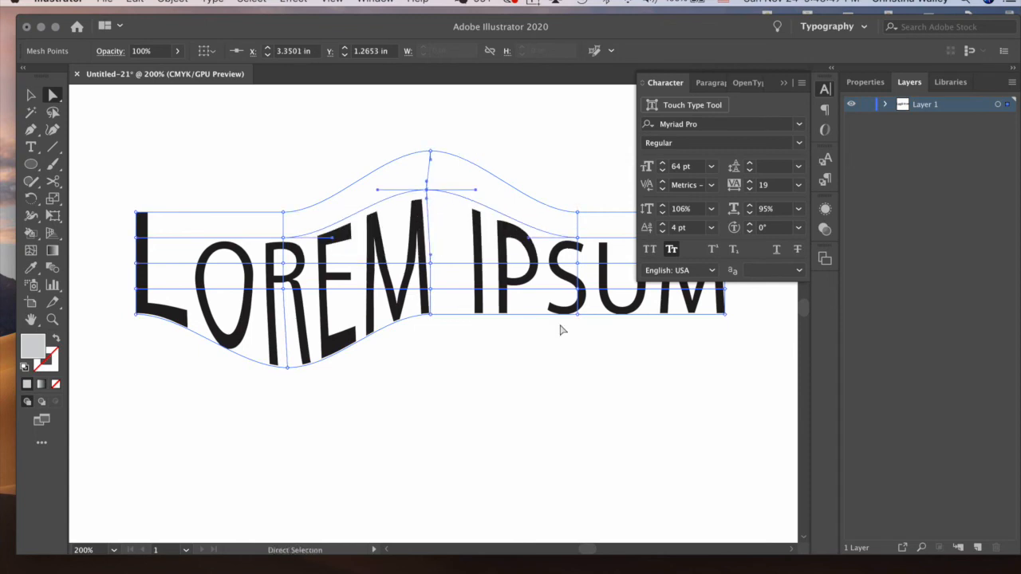
pyautogui.moveTo(577, 315); pyautogui.dragTo(569, 367)
pyautogui.moveTo(578, 241); pyautogui.dragTo(576, 313)
pyautogui.moveTo(580, 256); pyautogui.dragTo(579, 232)
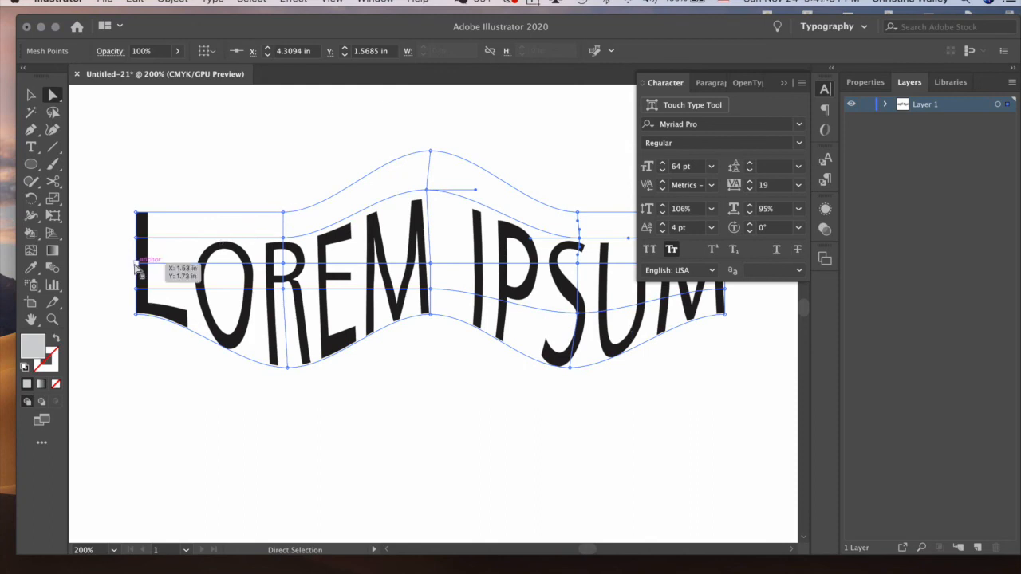
# Bend both ends of the mesh text inward by moving the inner mesh points, collapsing the Character panel to reach the far end.
pyautogui.moveTo(136, 262); pyautogui.dragTo(146, 238)
pyautogui.moveTo(138, 296); pyautogui.dragTo(148, 299)
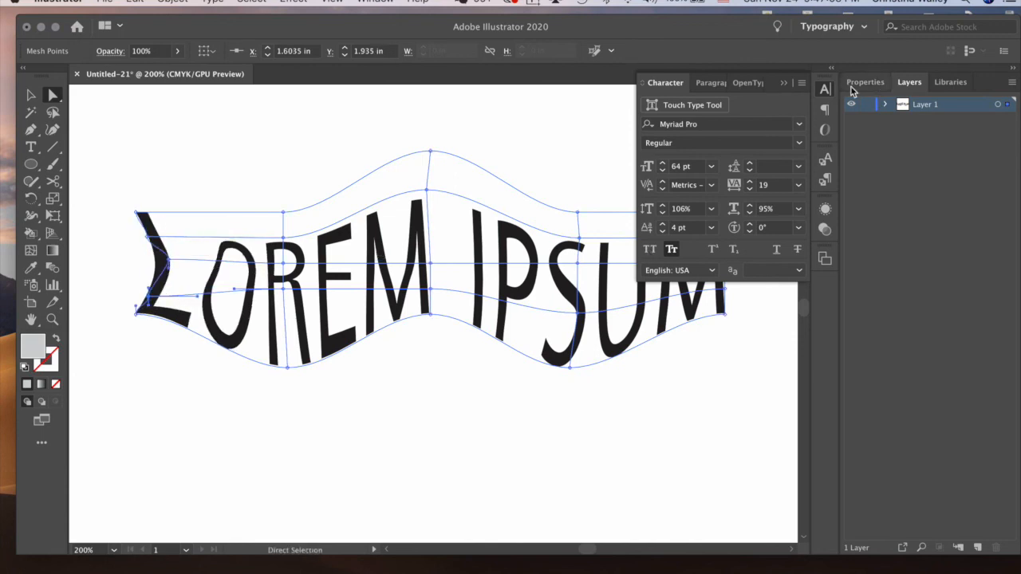
pyautogui.click(784, 84)
pyautogui.moveTo(724, 238); pyautogui.dragTo(674, 264)
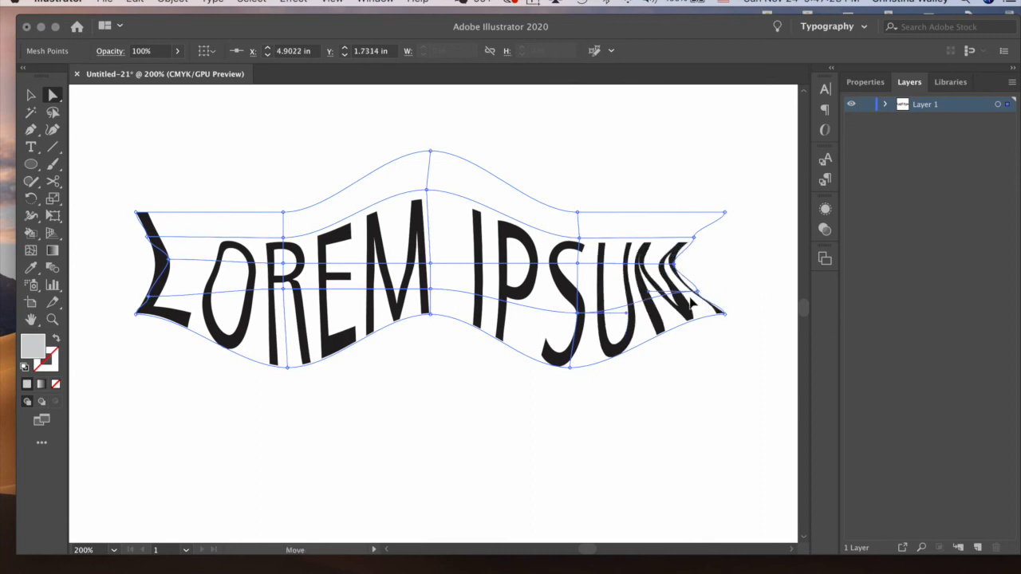
pyautogui.click(688, 294)
pyautogui.moveTo(694, 239); pyautogui.dragTo(684, 228)
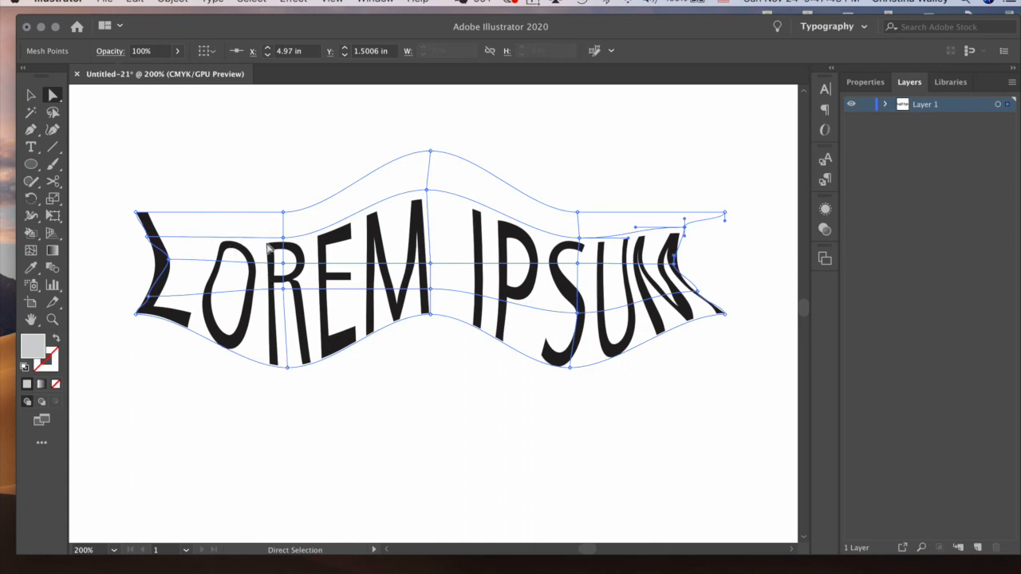
# Select the whole mesh-distorted Lorem ipsum text and delete it.
pyautogui.click(185, 252)
pyautogui.press('v')
pyautogui.click(217, 280)
pyautogui.press('Delete')
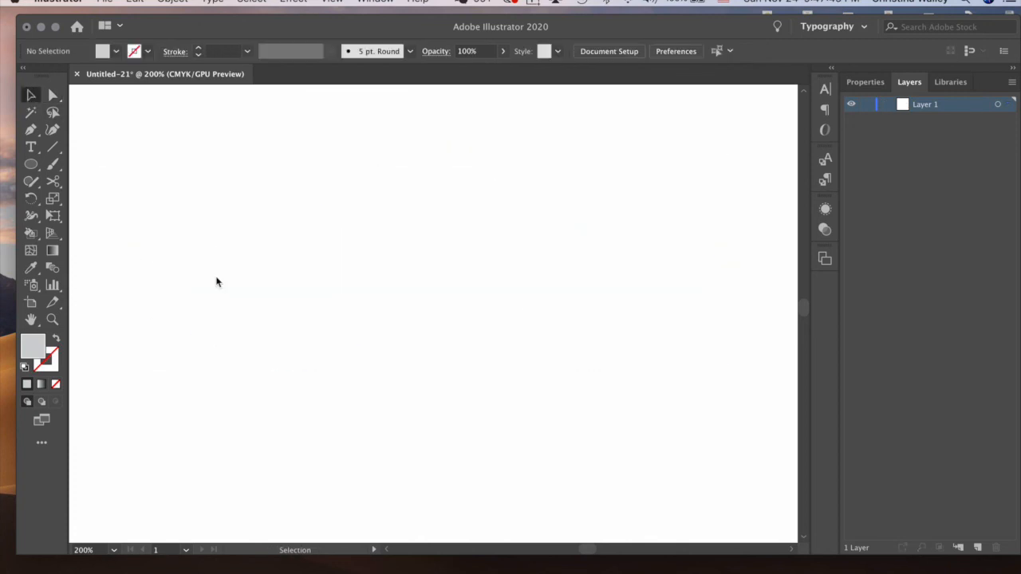
# Place a new 64 pt line of Lorem ipsum placeholder text on the empty page with the Type tool.
pyautogui.click(31, 146)
pyautogui.click(278, 192)
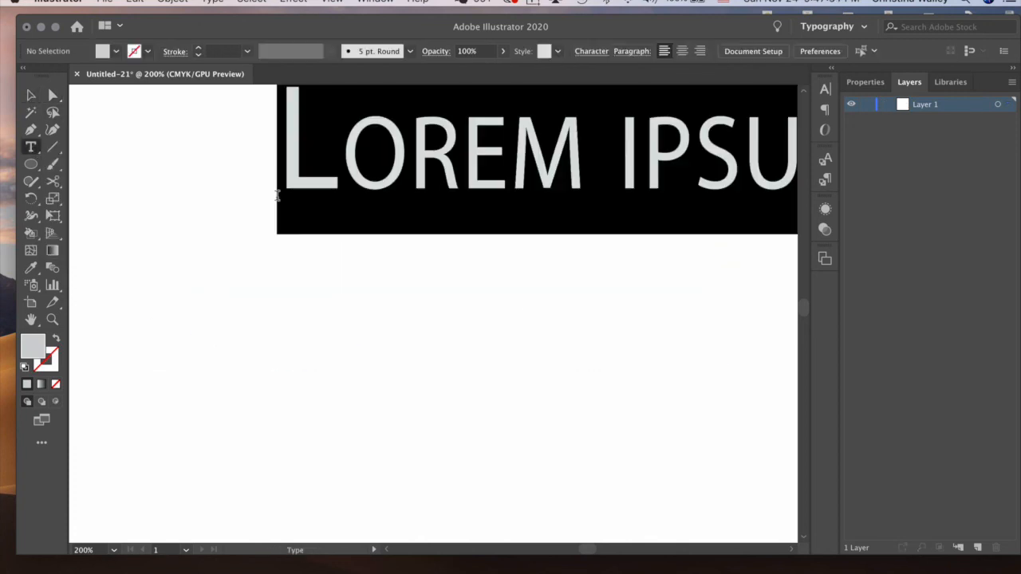
pyautogui.scroll(5, 395, 278)
pyautogui.hscroll(5, 394, 278)
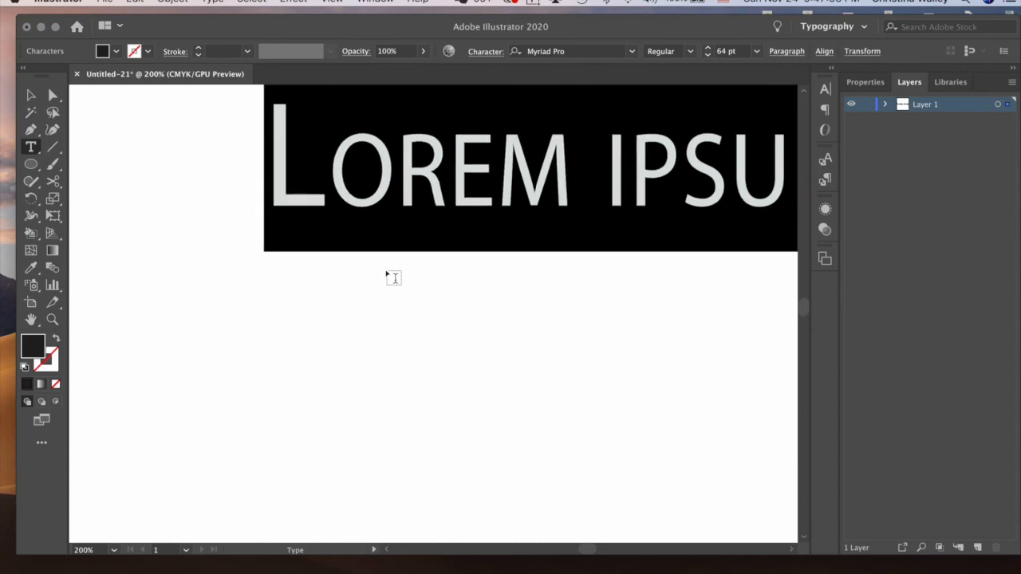
# Draw a filled ellipse about 1.07 in wide and 0.84 in high below the Lorem ipsum text.
pyautogui.click(31, 163)
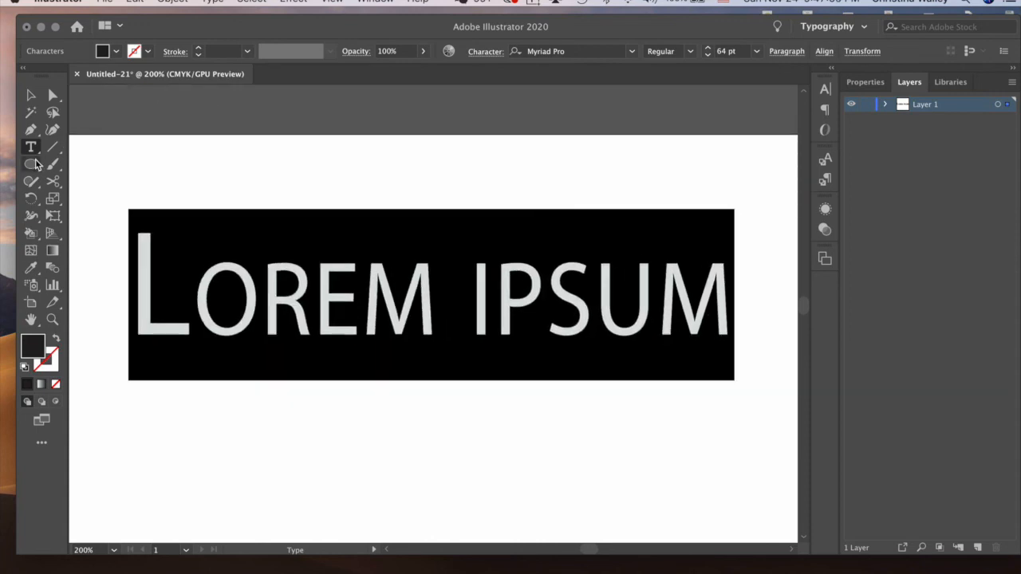
pyautogui.moveTo(218, 398); pyautogui.dragTo(389, 532)
pyautogui.scroll(-3, 393, 436)
pyautogui.hscroll(-1, 394, 436)
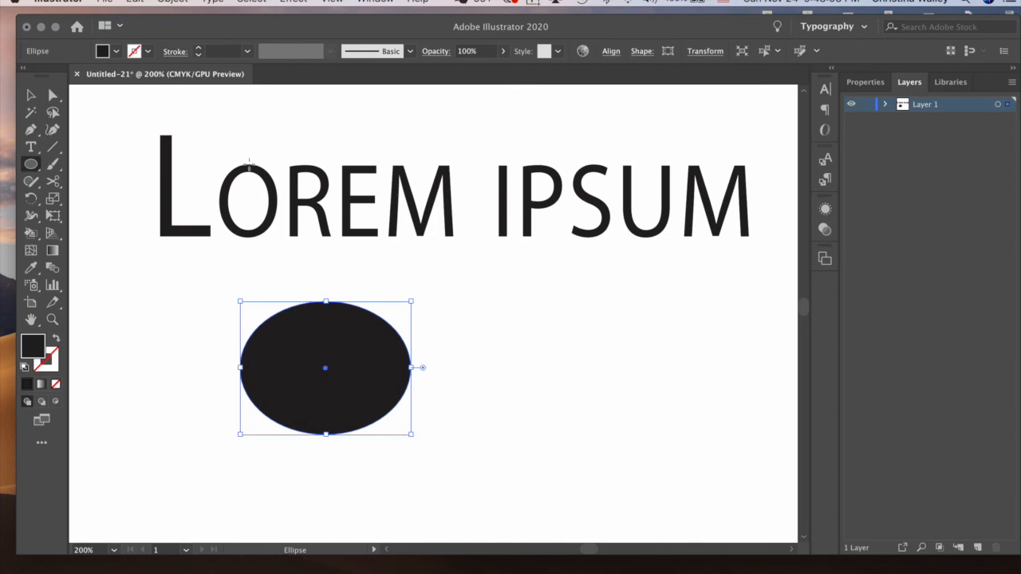
# Change the Lorem ipsum text's fill to crimson red and move the text down so the ellipse overlaps it.
pyautogui.click(31, 96)
pyautogui.click(169, 219)
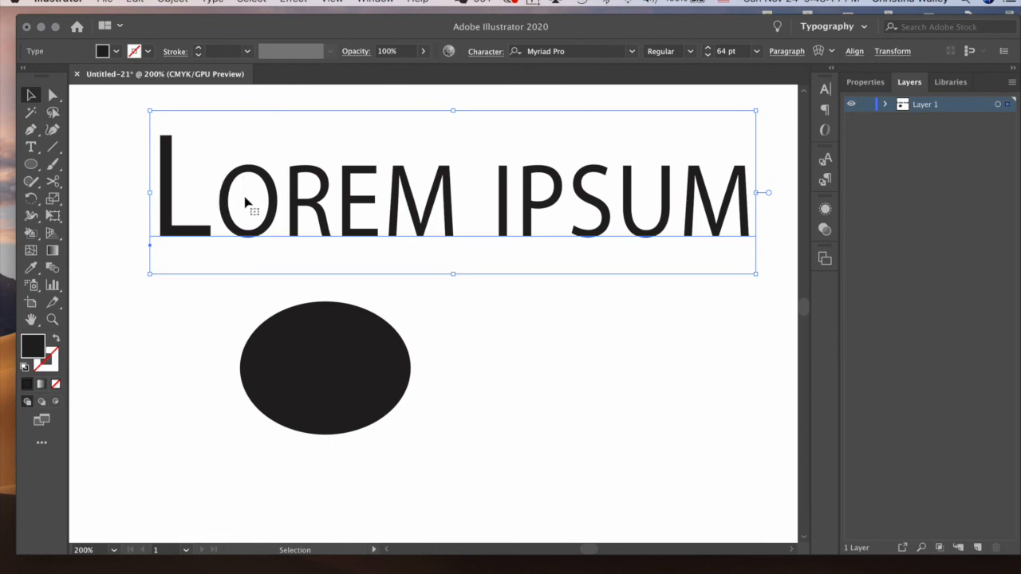
pyautogui.doubleClick(32, 351)
pyautogui.click(476, 239)
pyautogui.click(646, 223)
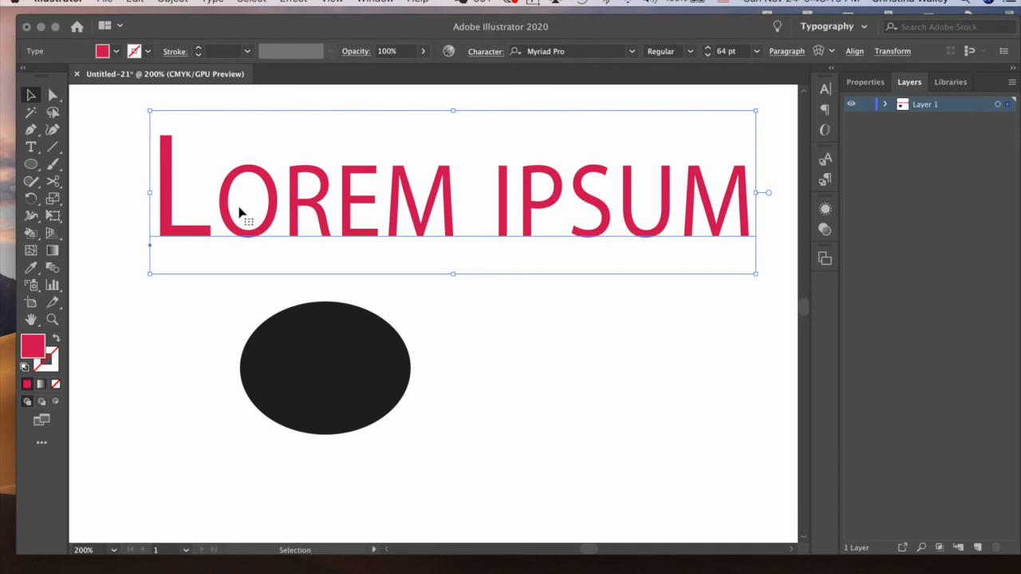
pyautogui.moveTo(224, 204); pyautogui.dragTo(240, 320)
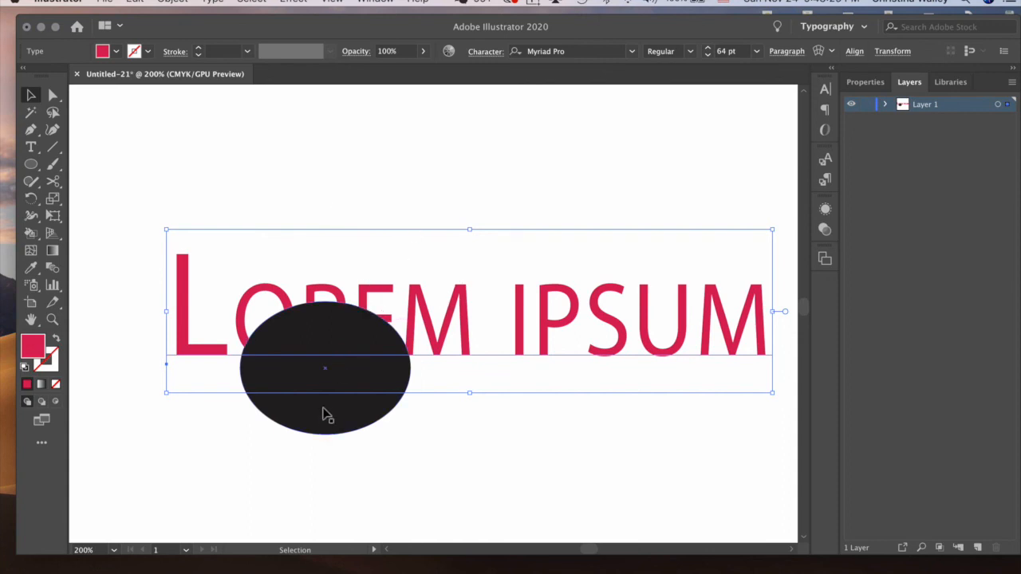
pyautogui.click(443, 437)
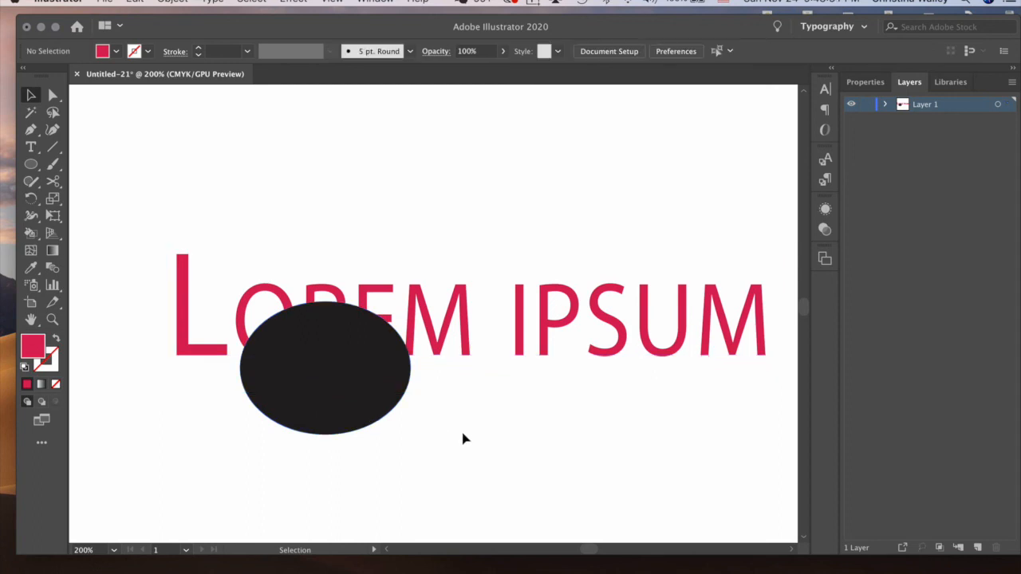
# Bring the red text in front of the ellipse, send it to the back again, and deselect it.
pyautogui.click(424, 328)
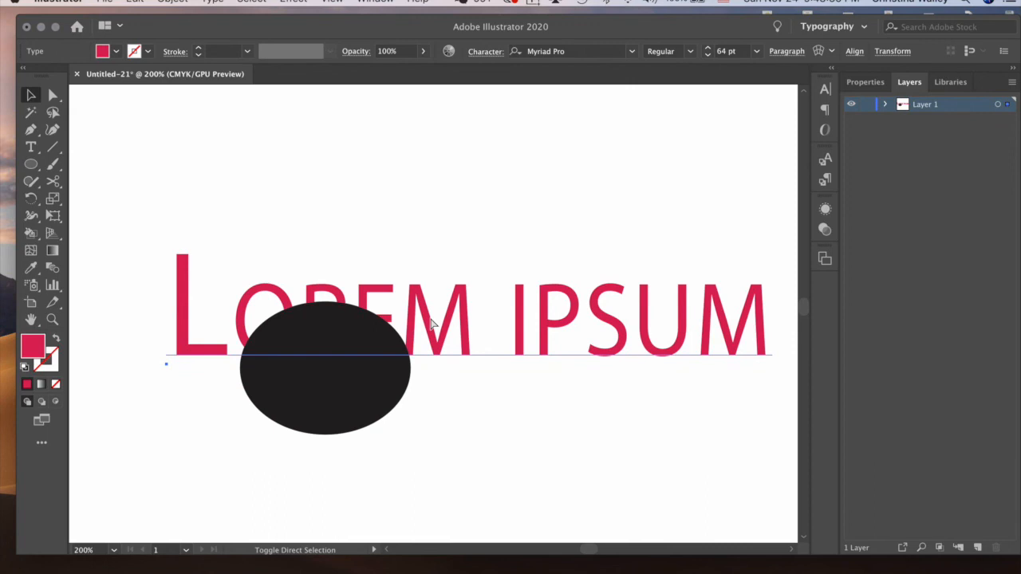
pyautogui.press('super+shift+bracketright')
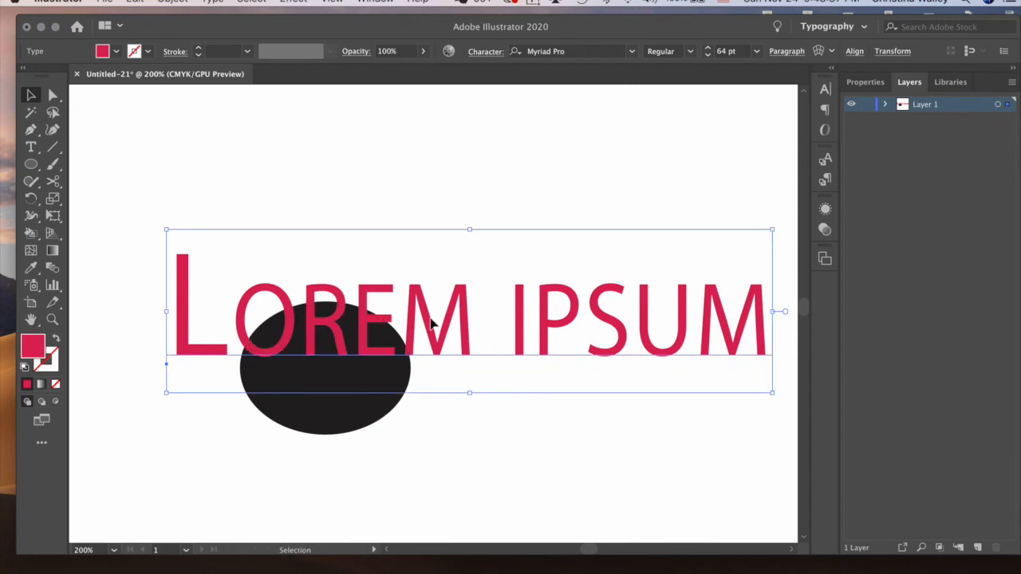
pyautogui.press('super+shift+bracketleft')
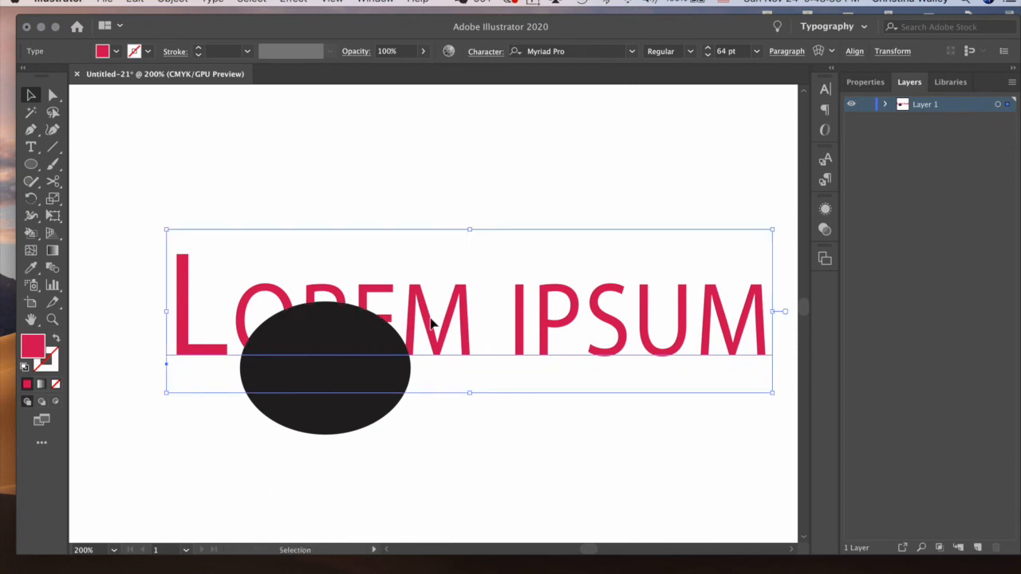
pyautogui.click(183, 135)
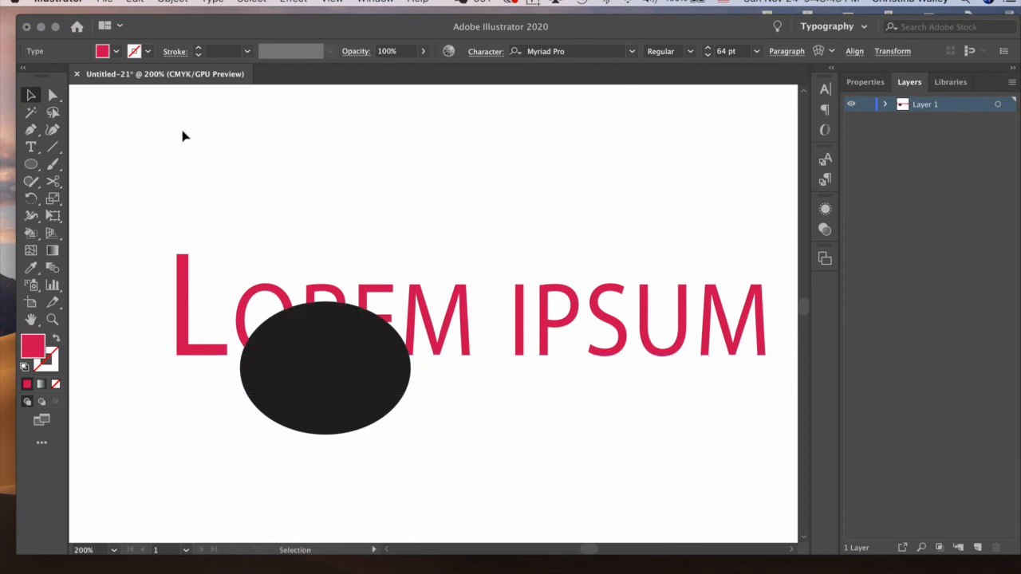
# Select the red text together with the ellipse and apply Envelope Distort using the top object.
pyautogui.click(181, 268)
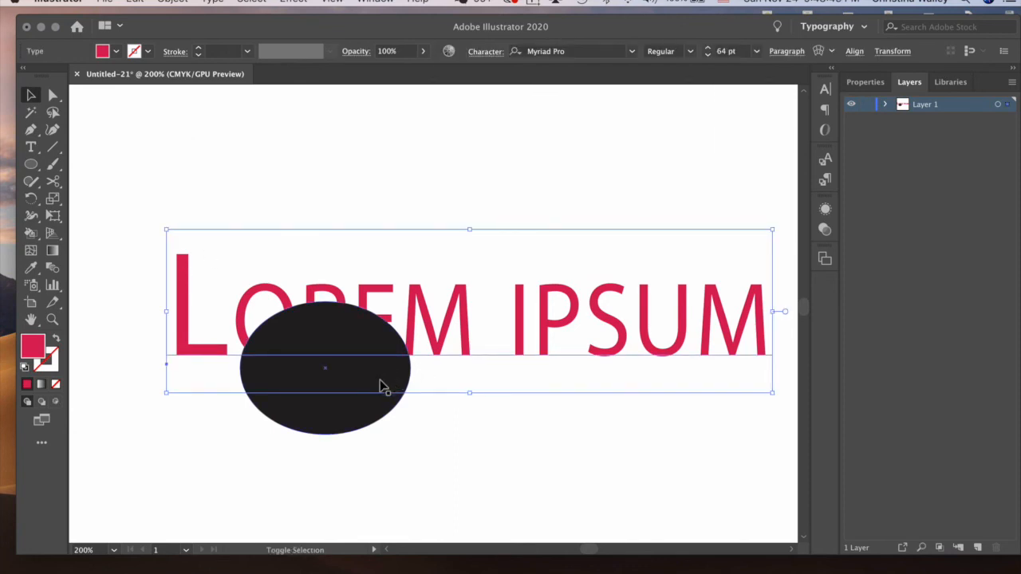
pyautogui.keyDown('shift'); pyautogui.click(341, 407); pyautogui.keyUp('shift')
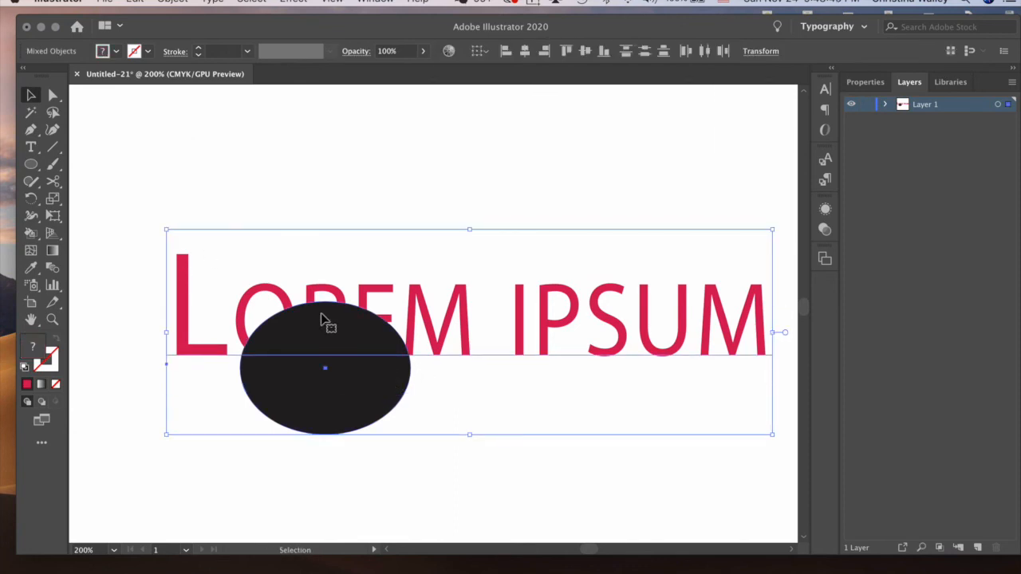
pyautogui.click(172, 3)
pyautogui.moveTo(201, 378)
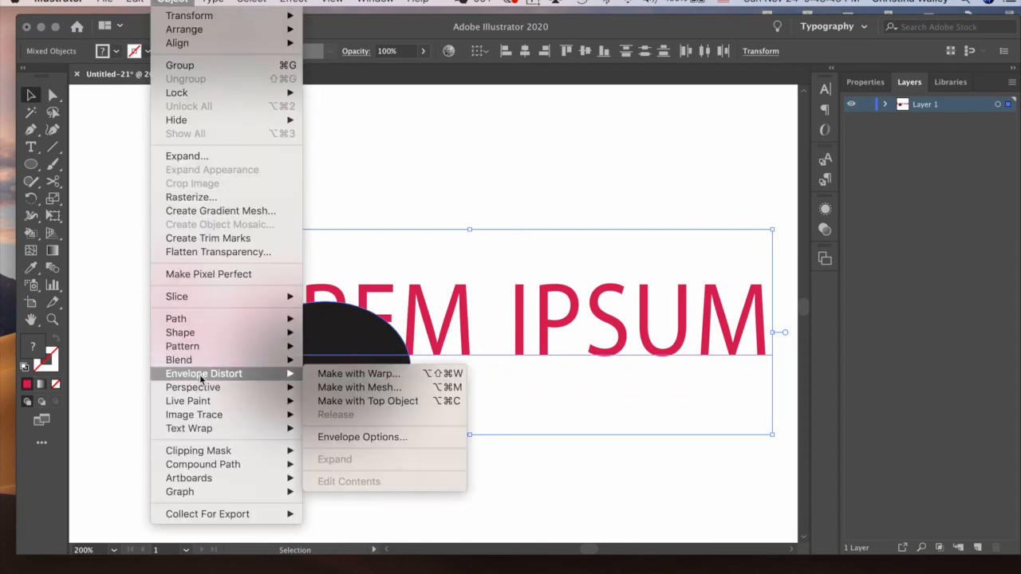
pyautogui.click(341, 403)
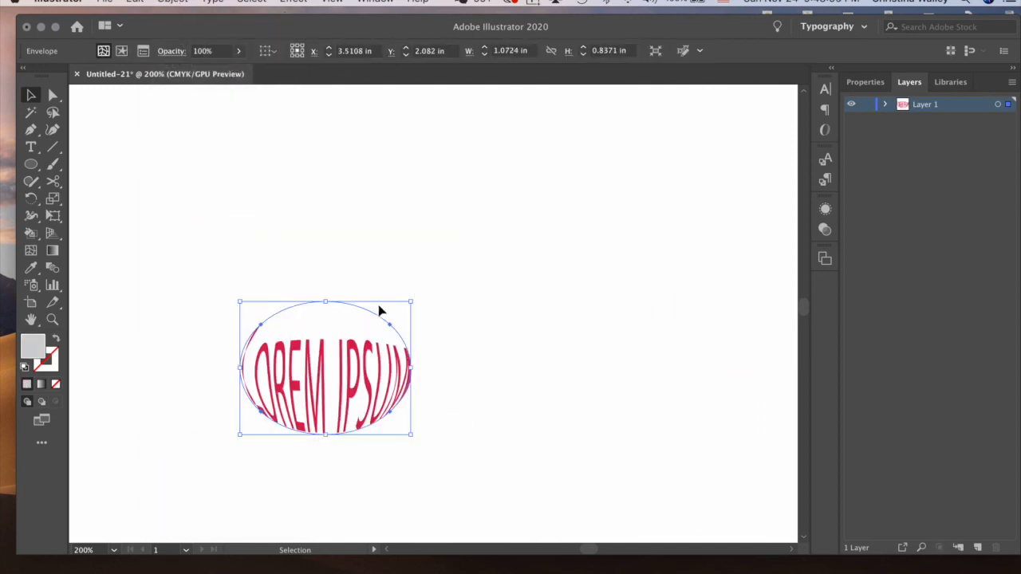